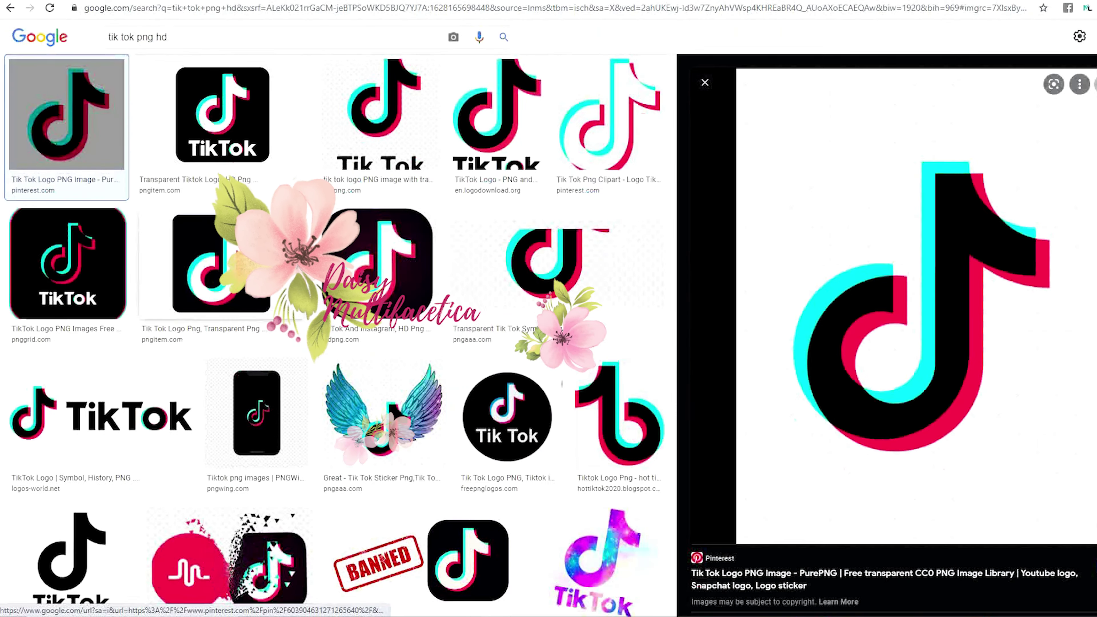
# Move the traced colour layers of the TikTok logo apart on the canvas to separate them
pyautogui.moveTo(890, 615)
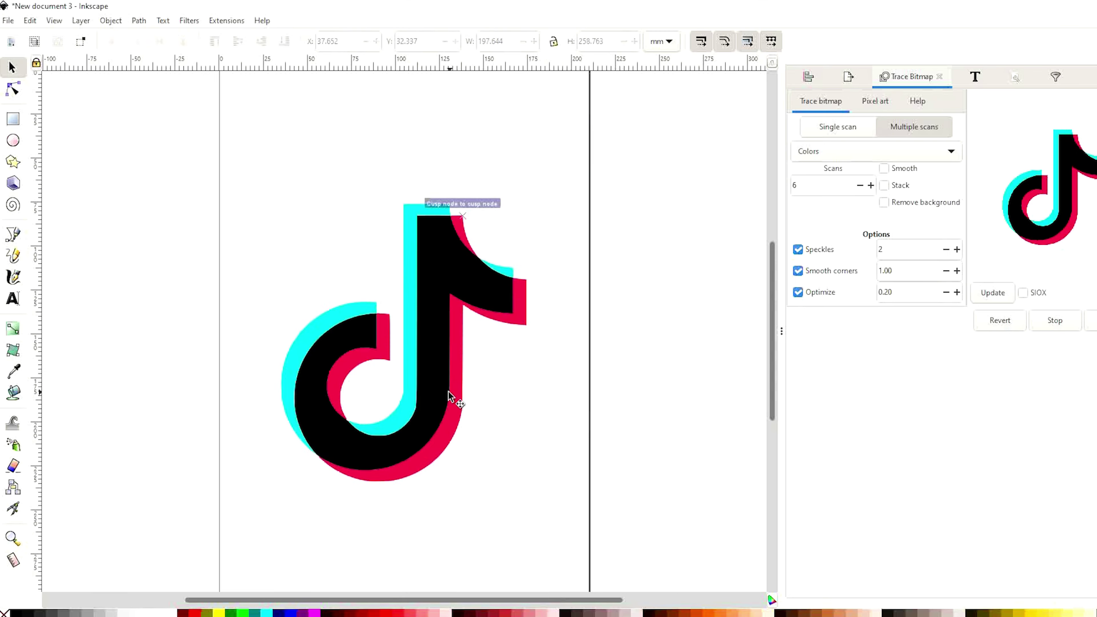
pyautogui.moveTo(453, 400); pyautogui.dragTo(548, 398)
pyautogui.moveTo(417, 216); pyautogui.dragTo(320, 216)
pyautogui.moveTo(338, 422)
pyautogui.mouseDown()
pyautogui.moveTo(514, 305)
pyautogui.moveTo(505, 312)
pyautogui.mouseUp()
pyautogui.moveTo(332, 308); pyautogui.dragTo(409, 308)
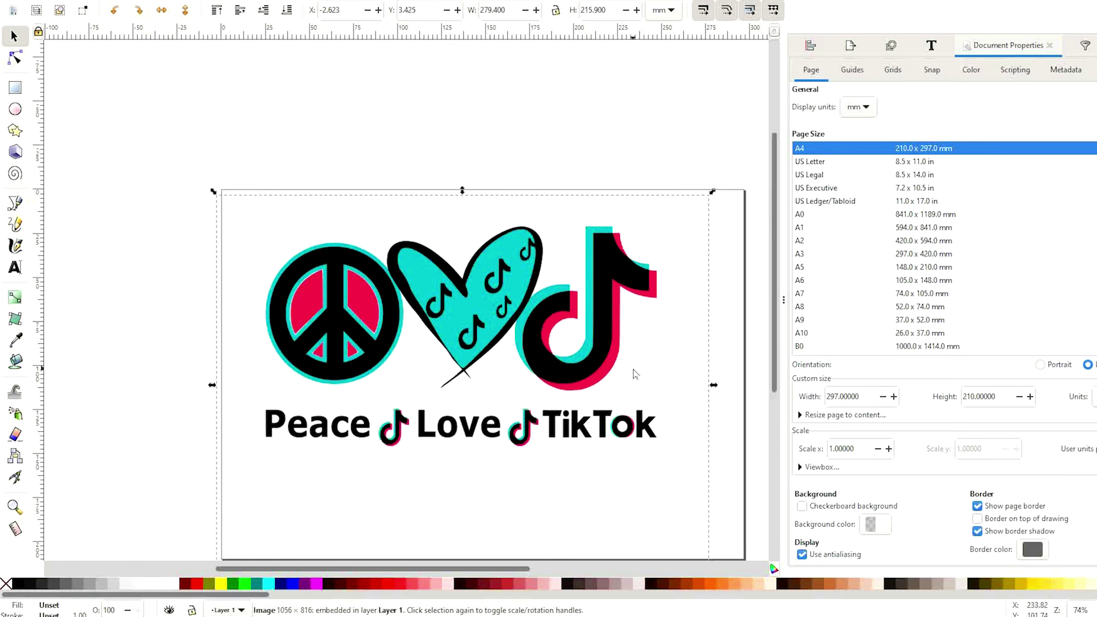
# Reposition the embedded Peace Love TikTok image so its artwork sits centred within the landscape page
pyautogui.scroll(-3, 634, 374)
pyautogui.moveTo(634, 374); pyautogui.dragTo(667, 390)
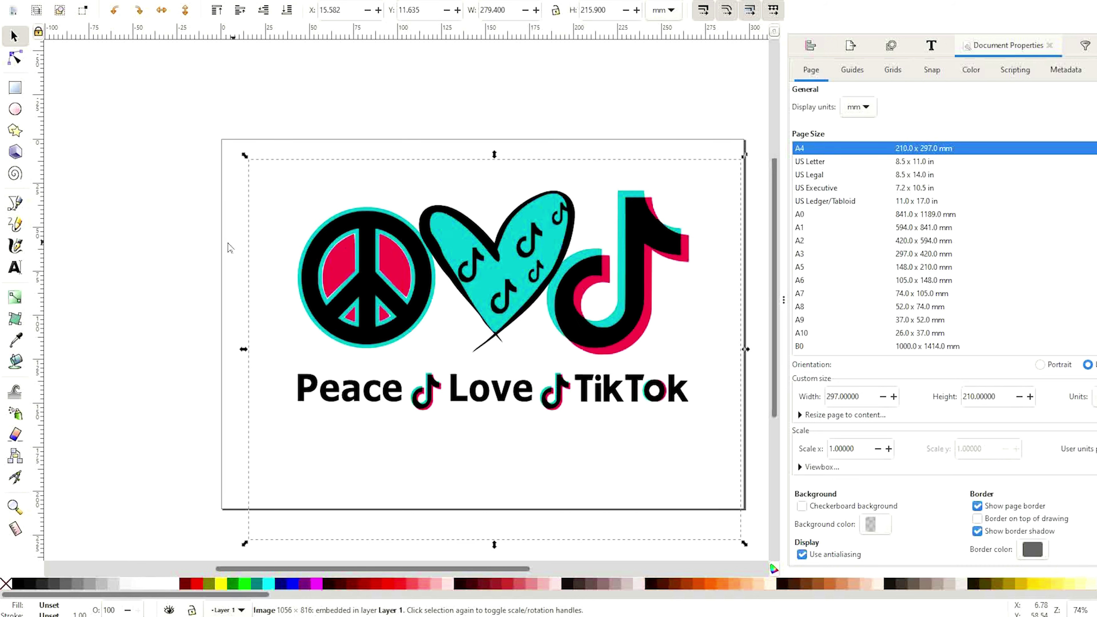
pyautogui.click(216, 248)
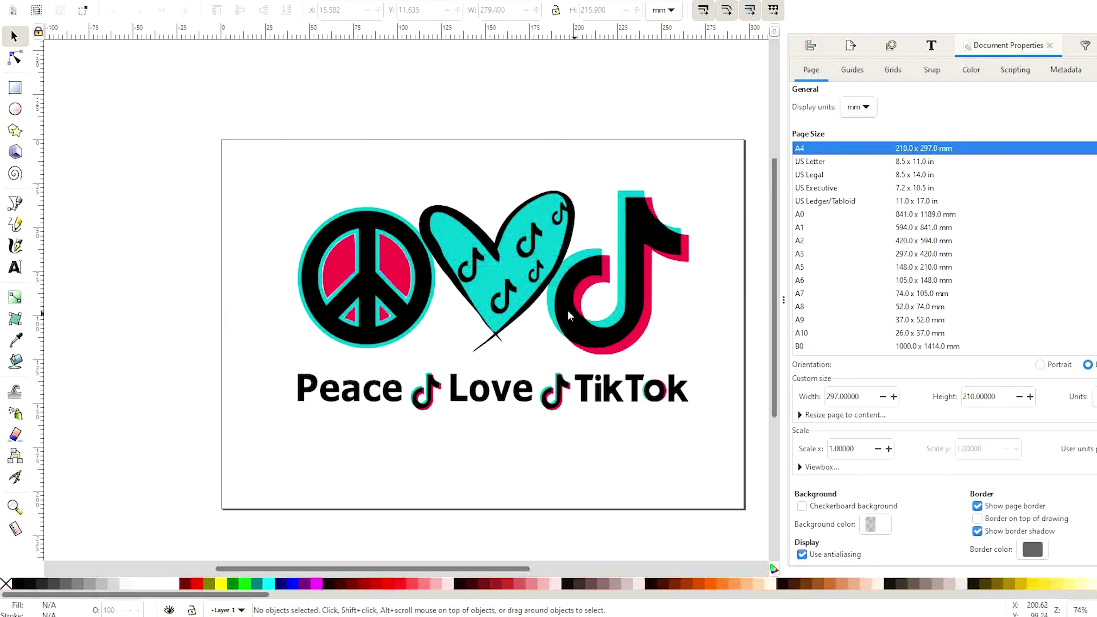
pyautogui.moveTo(615, 338)
pyautogui.mouseDown()
pyautogui.moveTo(547, 345)
pyautogui.moveTo(600, 338)
pyautogui.moveTo(605, 320)
pyautogui.mouseUp()
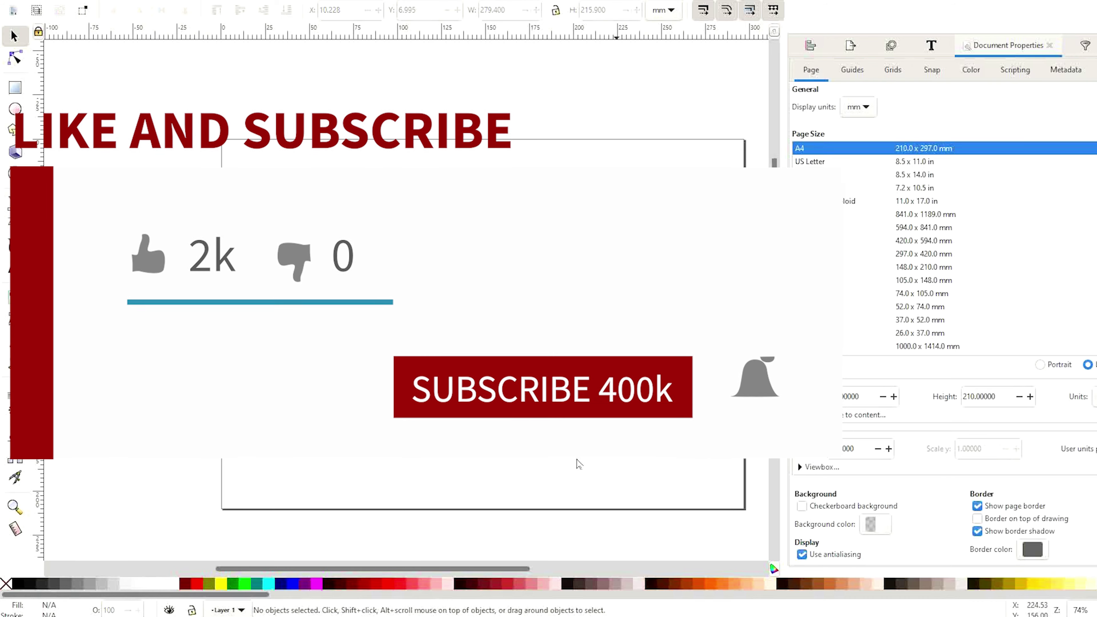
# View the T-shirt mockup in the peace love tiktok mu.png window and the finished design in New document 4
pyautogui.moveTo(903, 616)
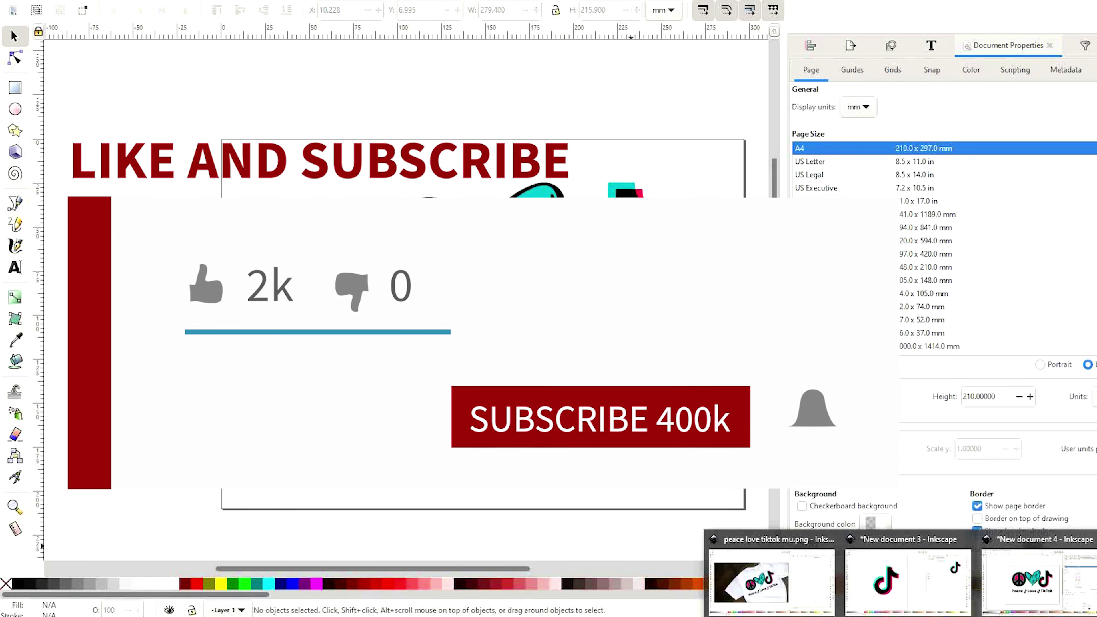
pyautogui.click(774, 580)
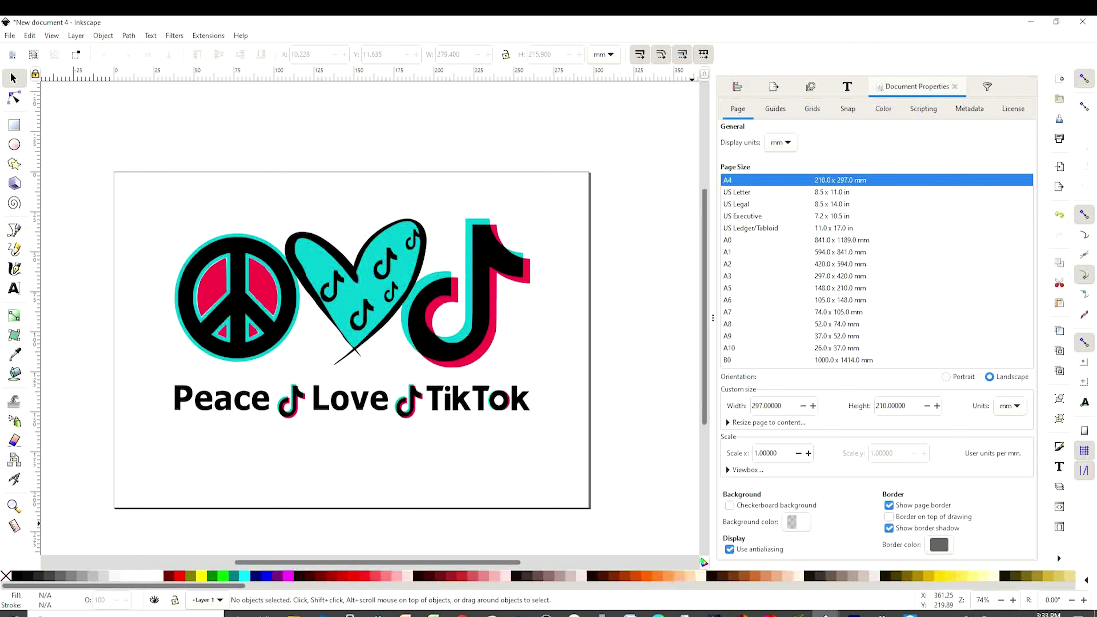
pyautogui.moveTo(149, 167); pyautogui.dragTo(582, 458)
# Look at the download options on the Inkscape website in the browser, and return to Inkscape
pyautogui.click(463, 613)
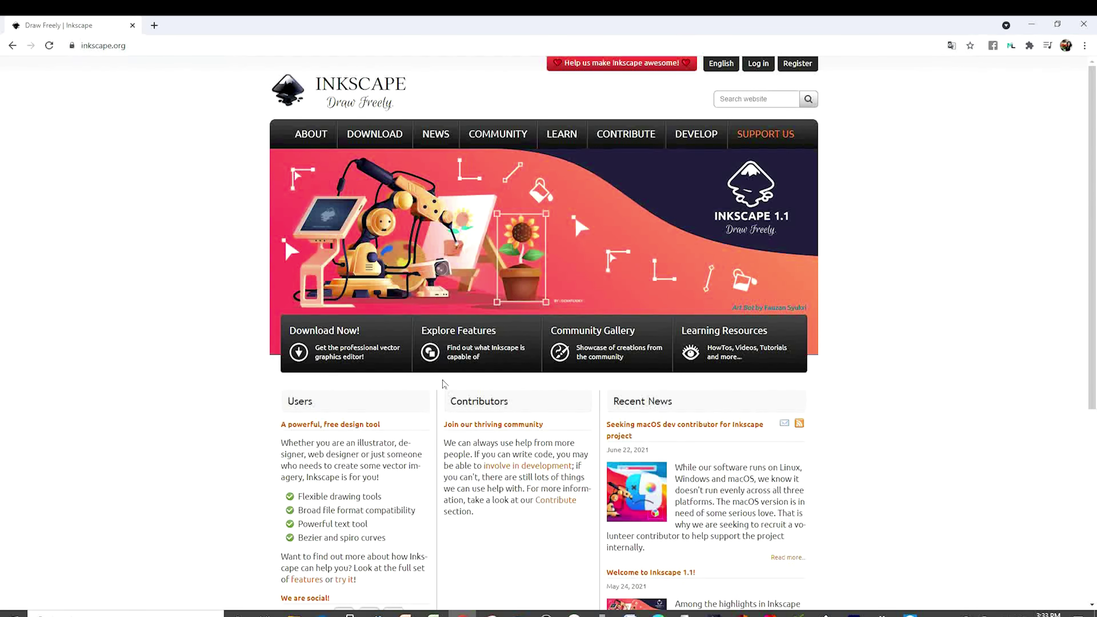
pyautogui.moveTo(382, 143)
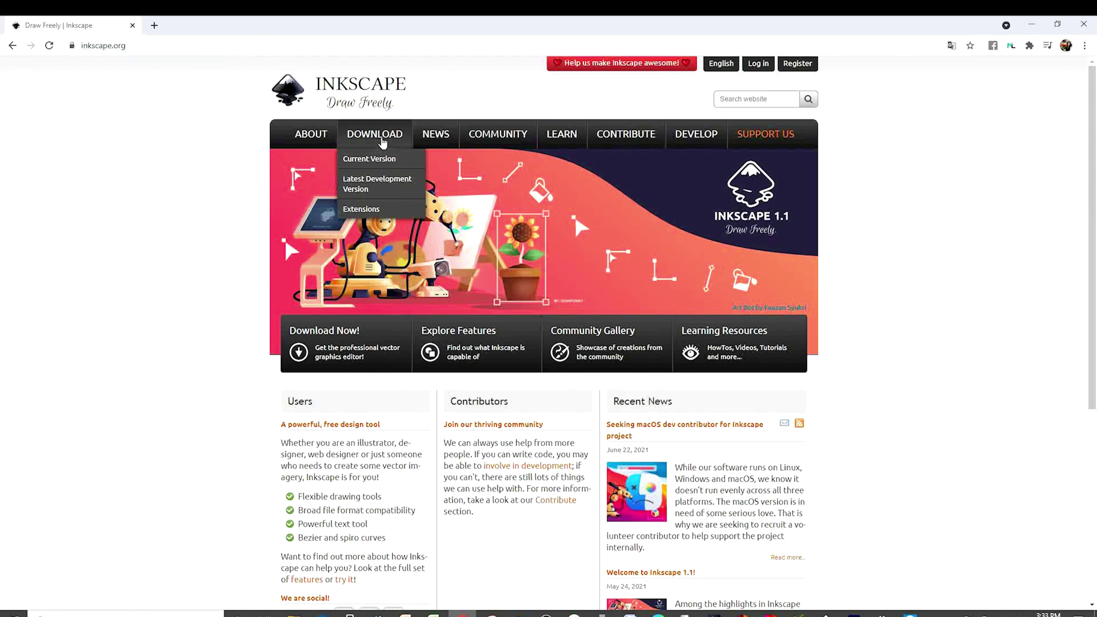
pyautogui.hotkey('alt', 'Tab')
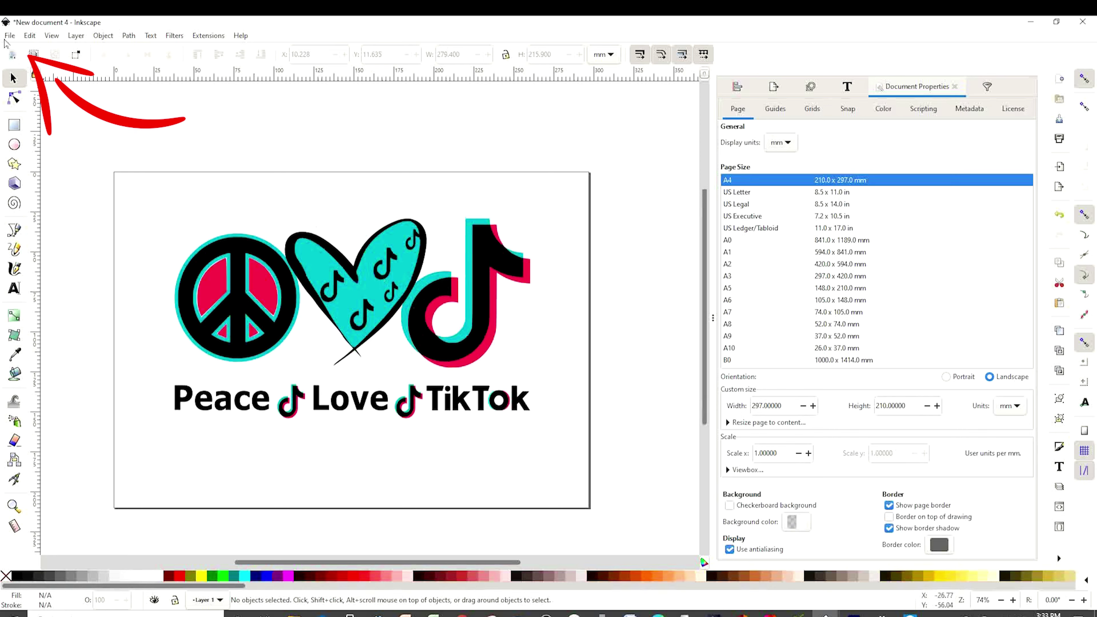
# Create a new document and set its page to US Letter size in landscape orientation
pyautogui.click(9, 36)
pyautogui.click(23, 50)
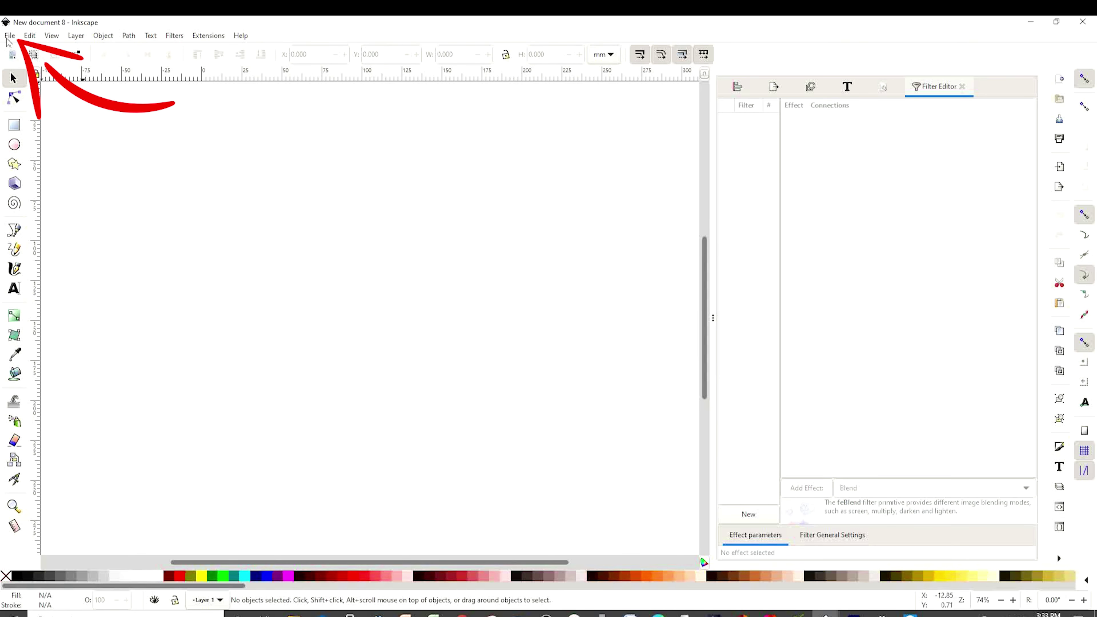
pyautogui.click(7, 37)
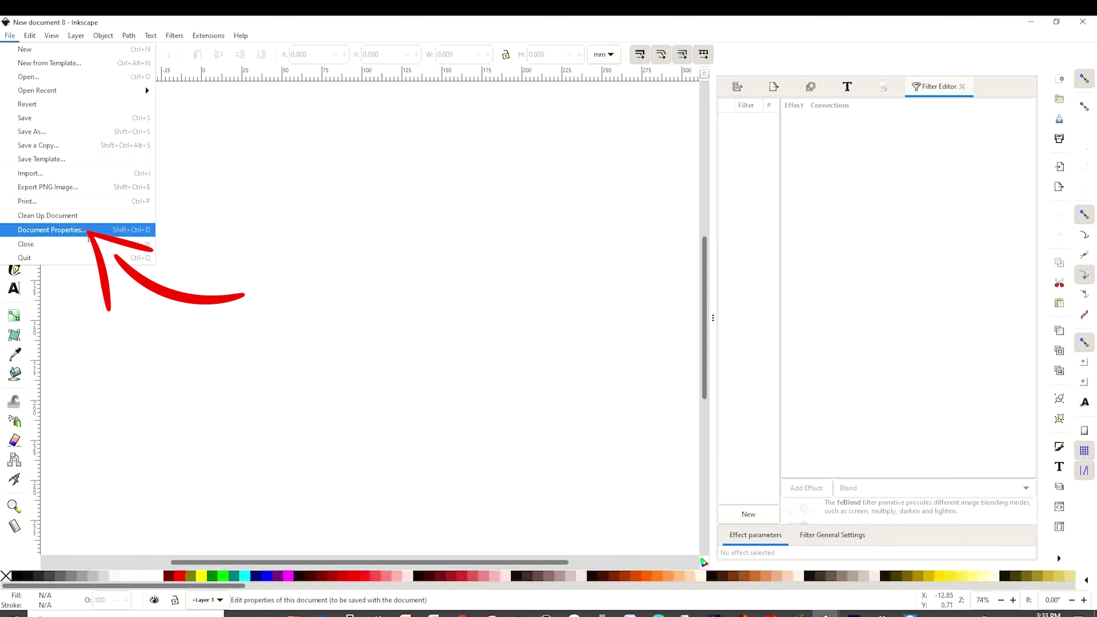
pyautogui.click(90, 238)
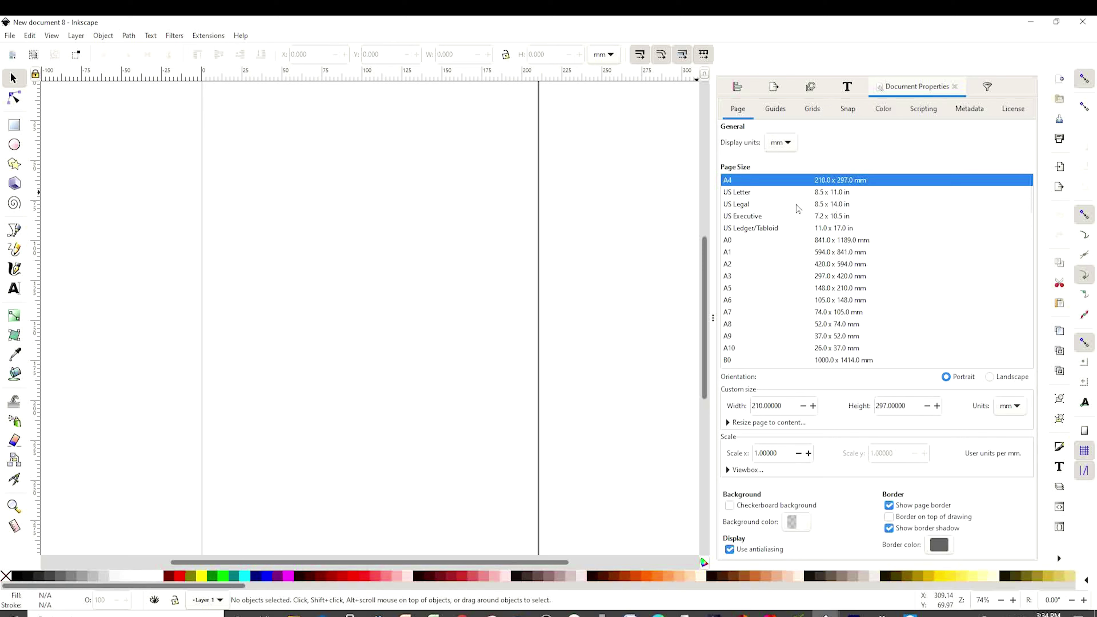
pyautogui.click(751, 196)
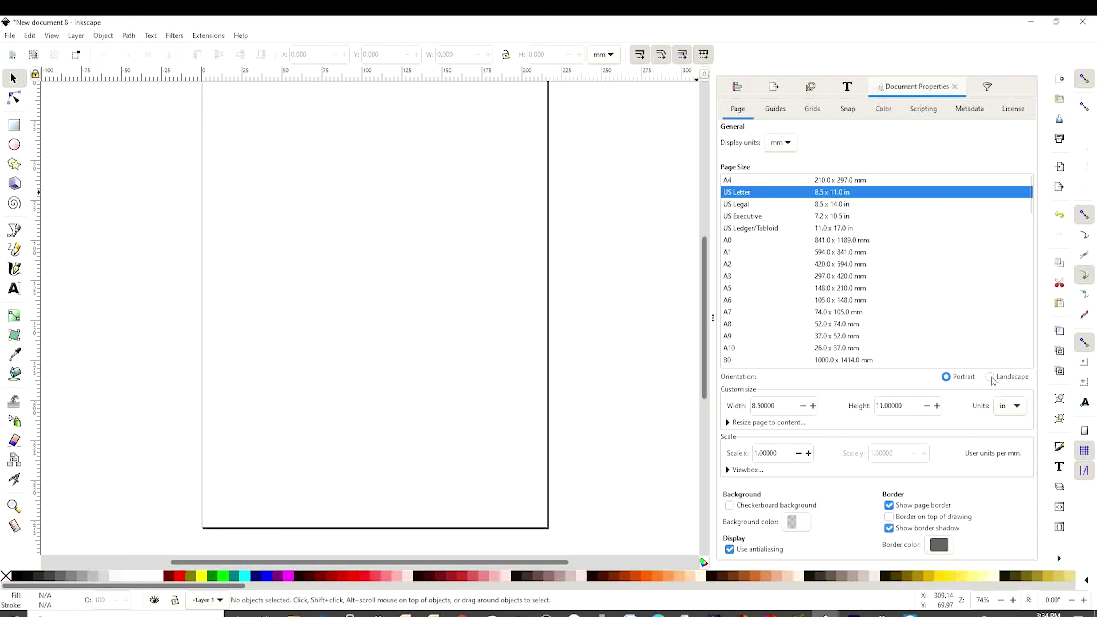
pyautogui.click(990, 377)
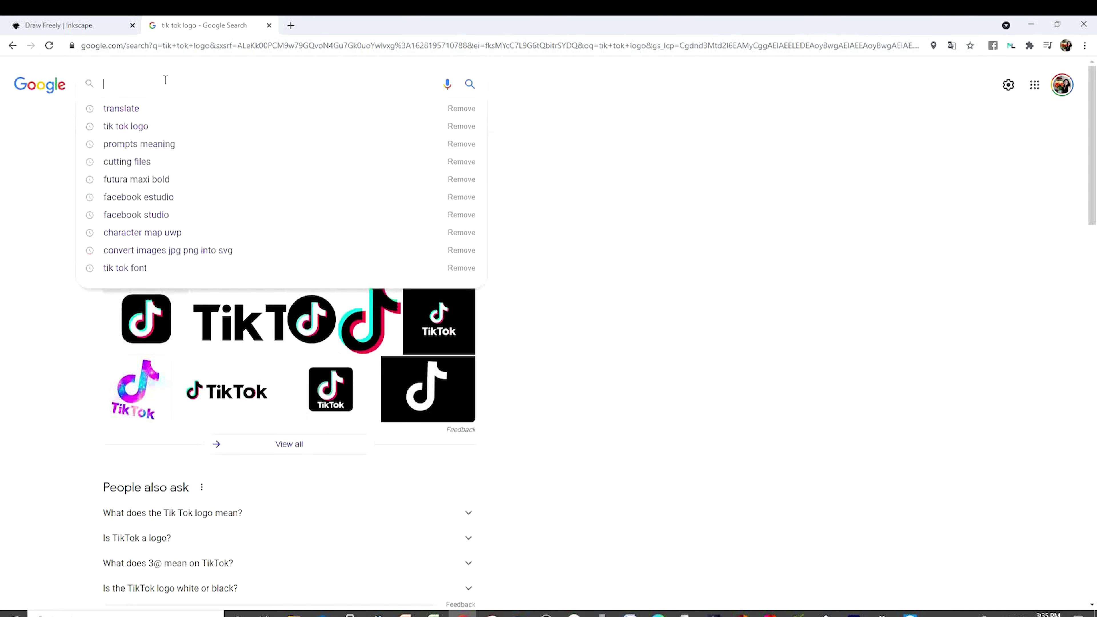
# In the browser, search Google for "tik tok logo png" and show the image results
pyautogui.write('tik')
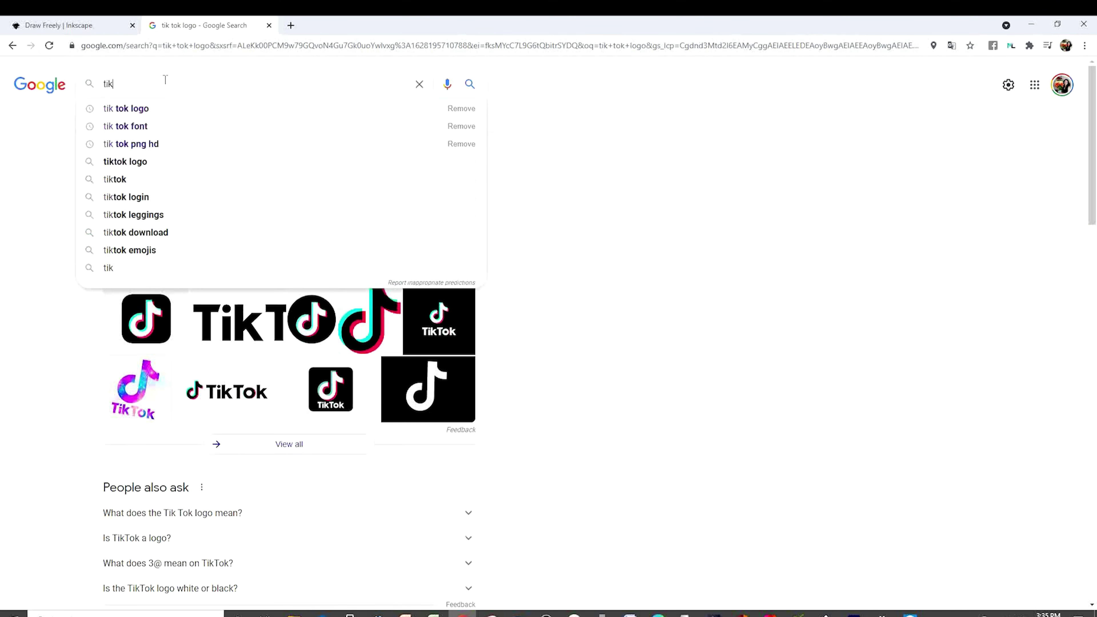
pyautogui.write(' tok logo png')
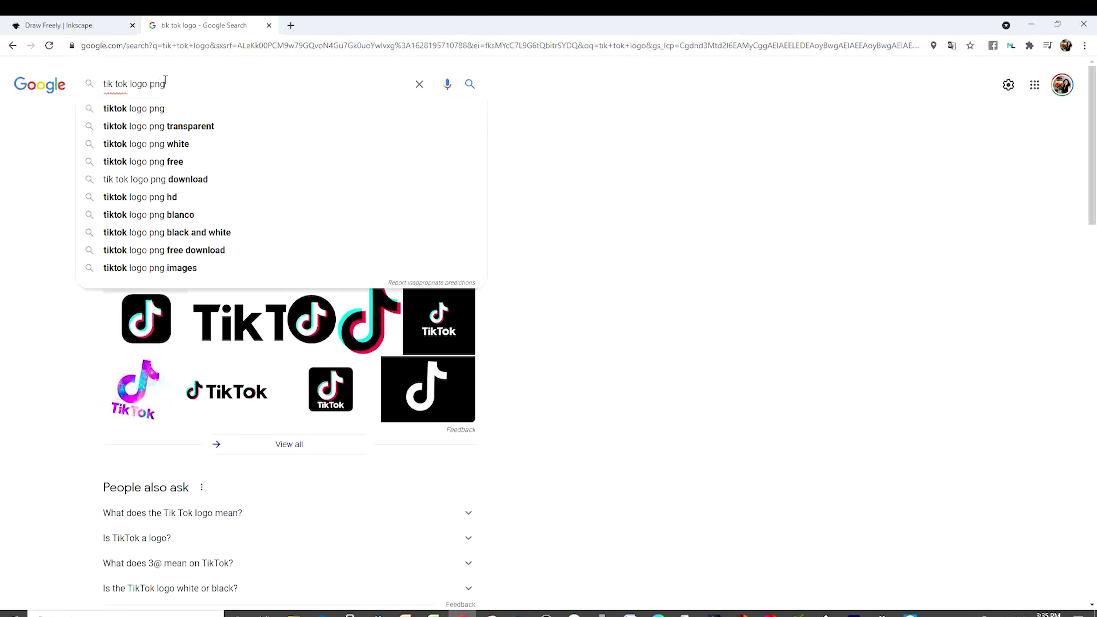
pyautogui.press('Return')
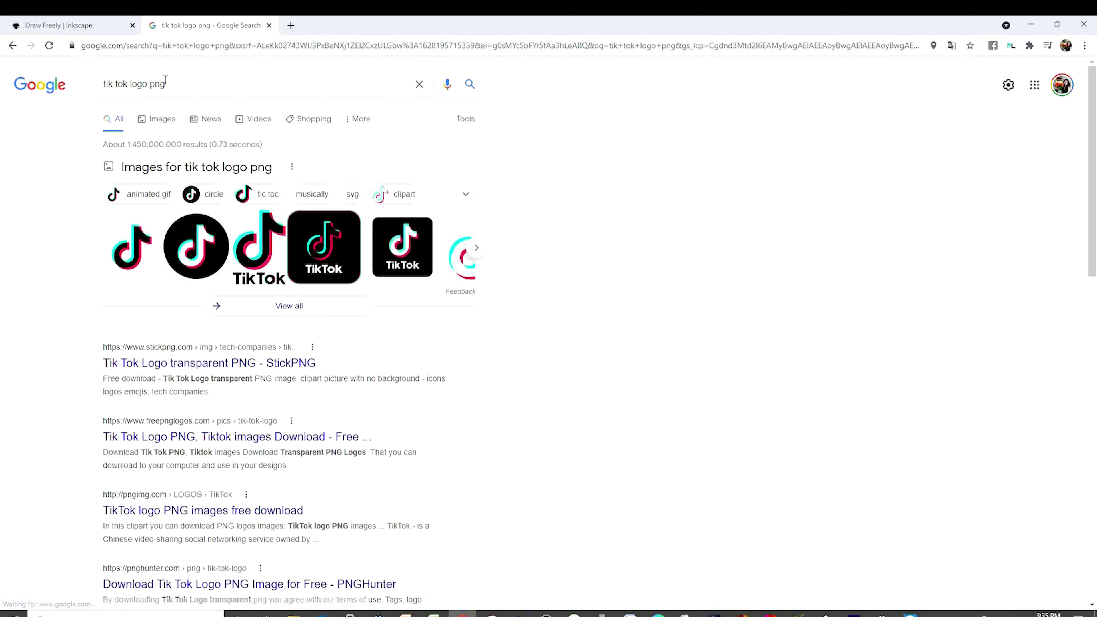
pyautogui.click(163, 122)
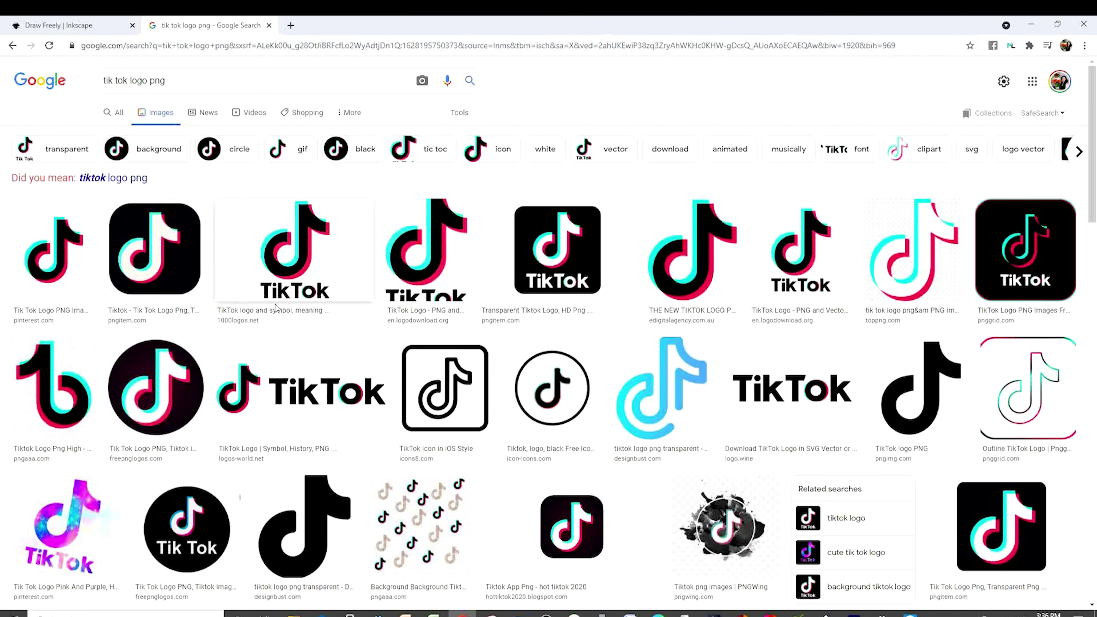
# Save the eDigital image titled THE NEW TIKTOK LOGO PNG 2021 to the agosto folder as the PNG TikTok-icon-glyph
pyautogui.click(677, 258)
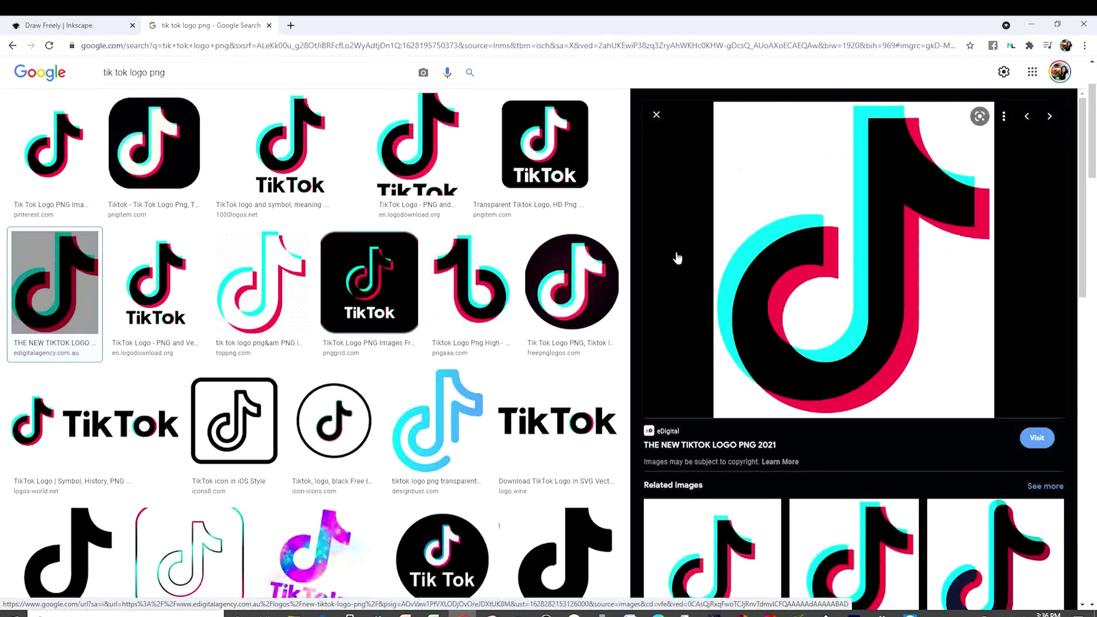
pyautogui.rightClick(817, 254)
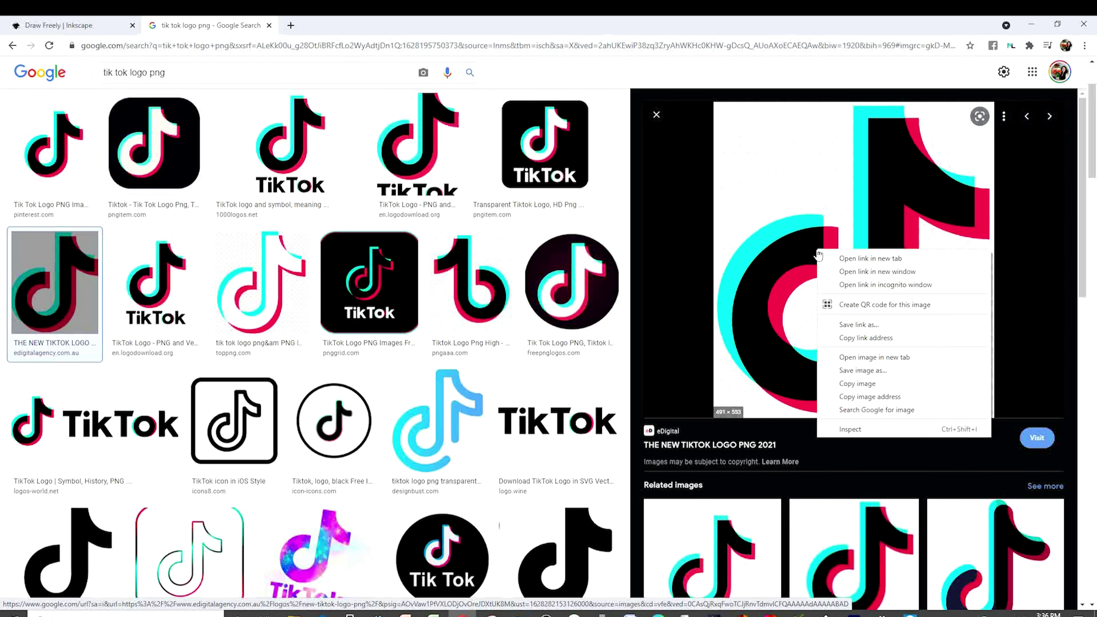
pyautogui.click(878, 371)
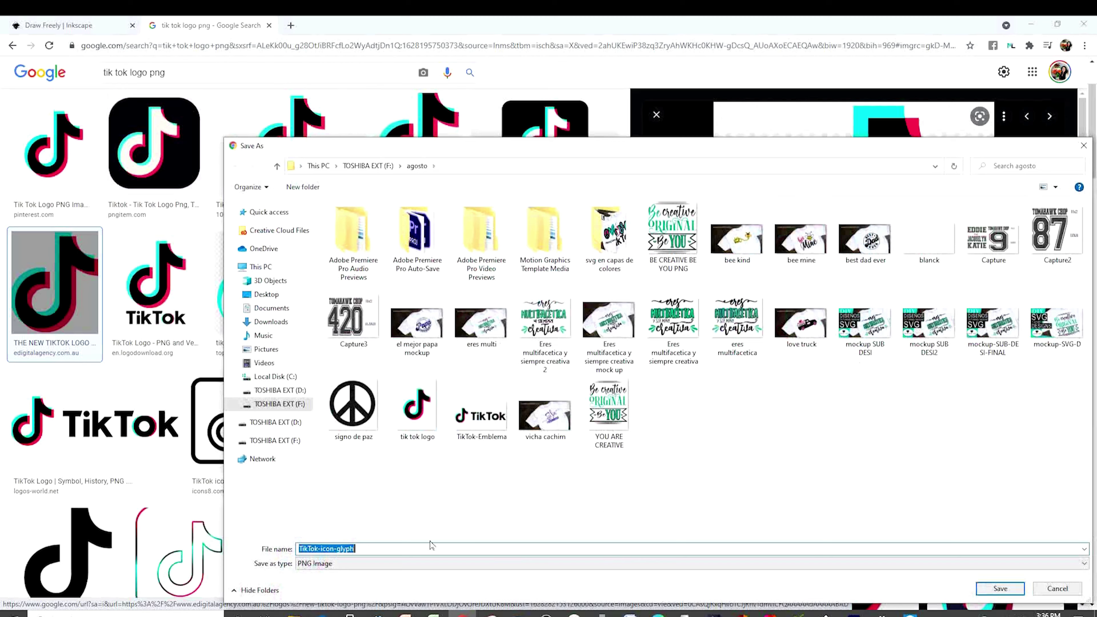
pyautogui.click(1000, 589)
# Search Google Images for "peace sign png"
pyautogui.tripleClick(152, 73)
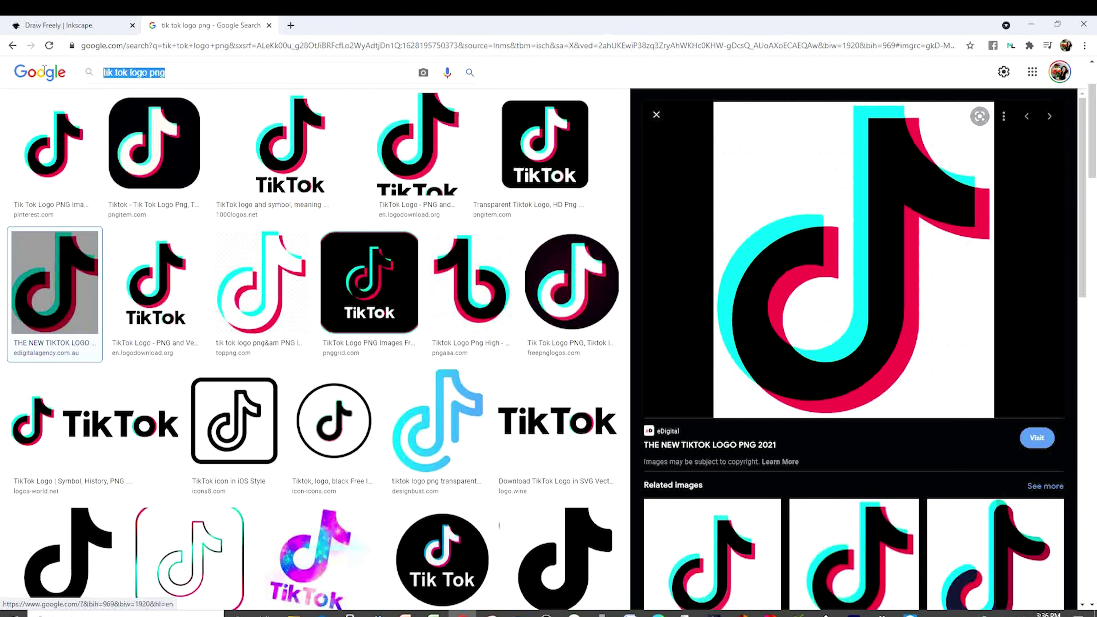
pyautogui.write('peace si')
pyautogui.press('Down')
pyautogui.press('Return')
# Save the solid black PurePNG peace sign image to the agosto folder as a PNG named peace-sign-xvz
pyautogui.click(566, 144)
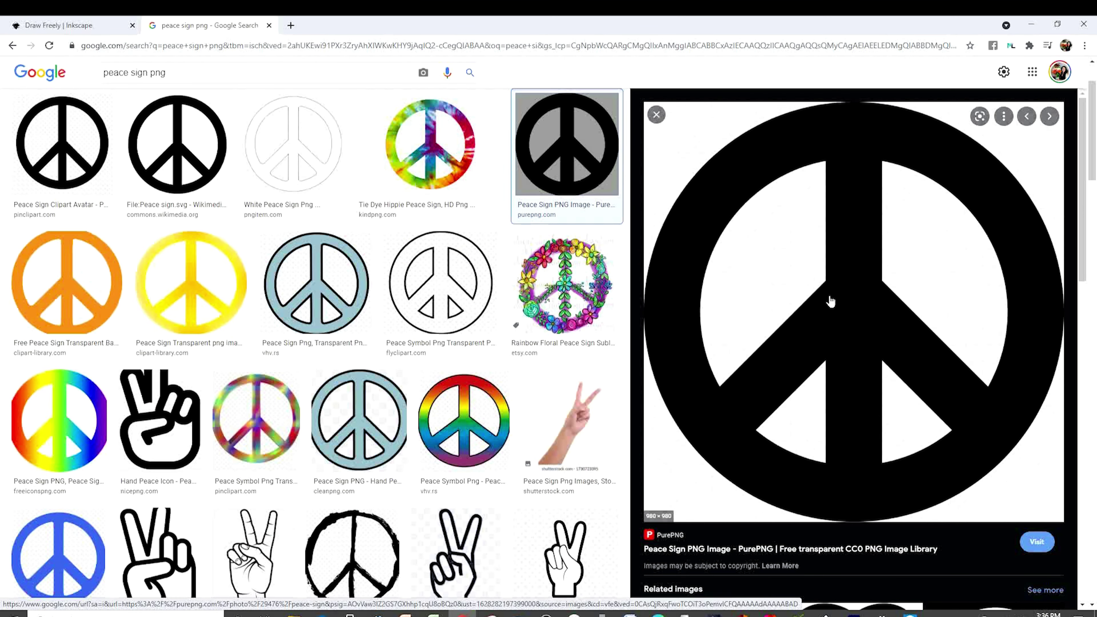
pyautogui.rightClick(831, 299)
pyautogui.rightClick(838, 298)
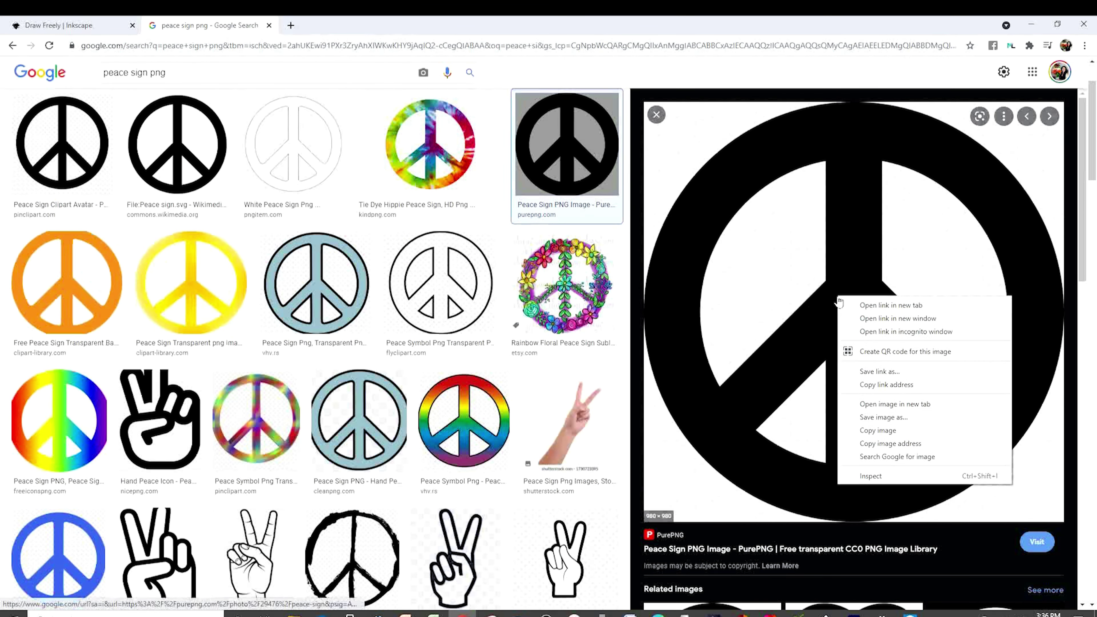
pyautogui.click(883, 417)
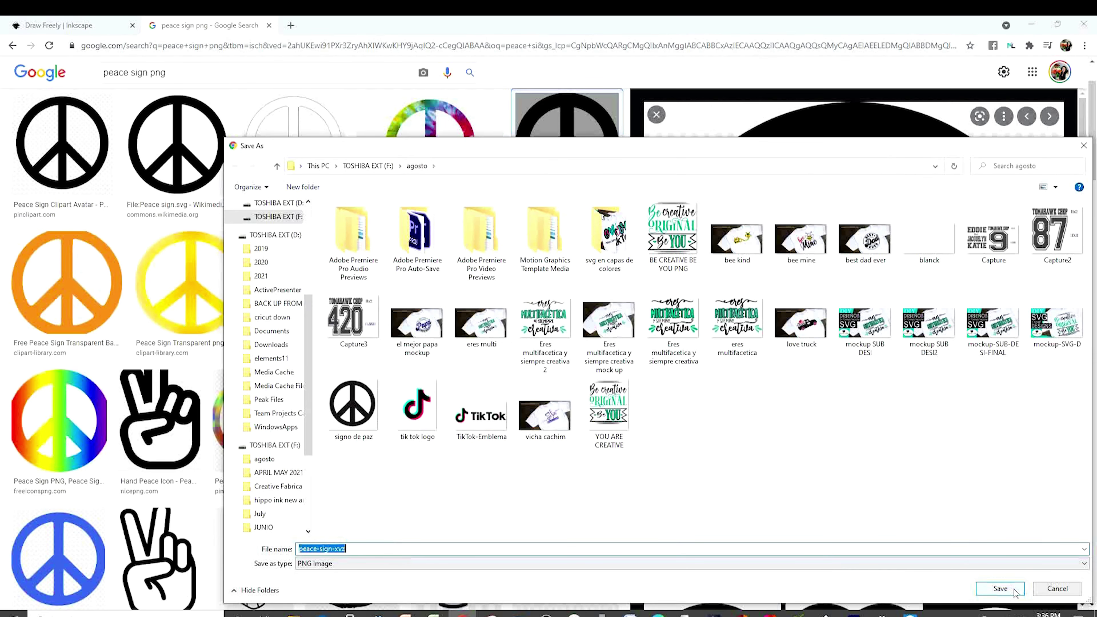
pyautogui.click(1001, 589)
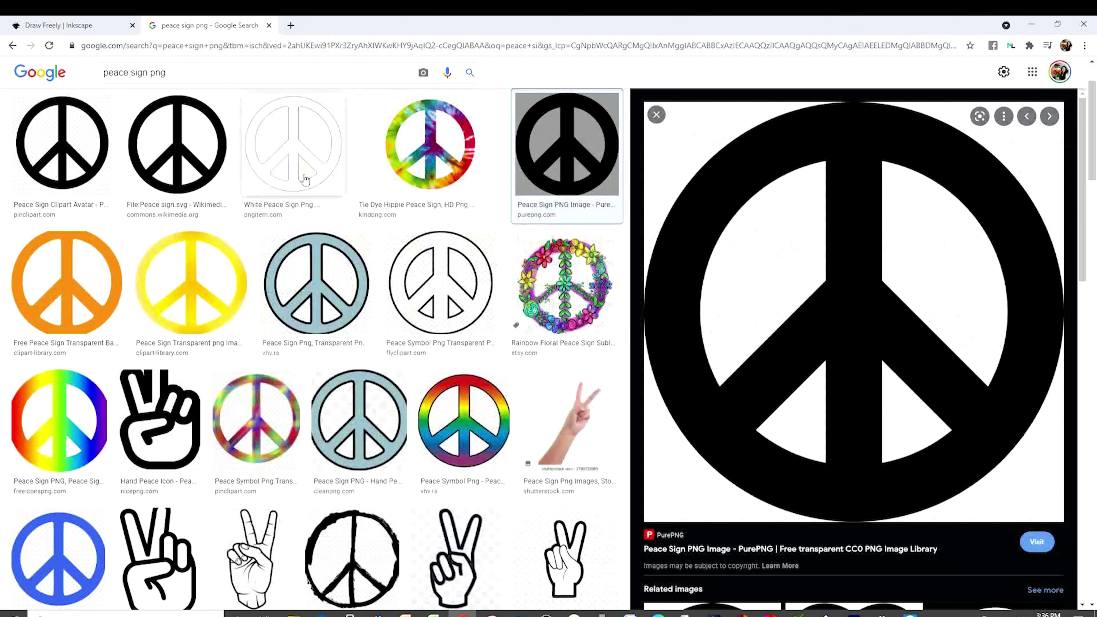
# Replace the image search query with "drawn heart png" and run it
pyautogui.moveTo(195, 72); pyautogui.dragTo(60, 73)
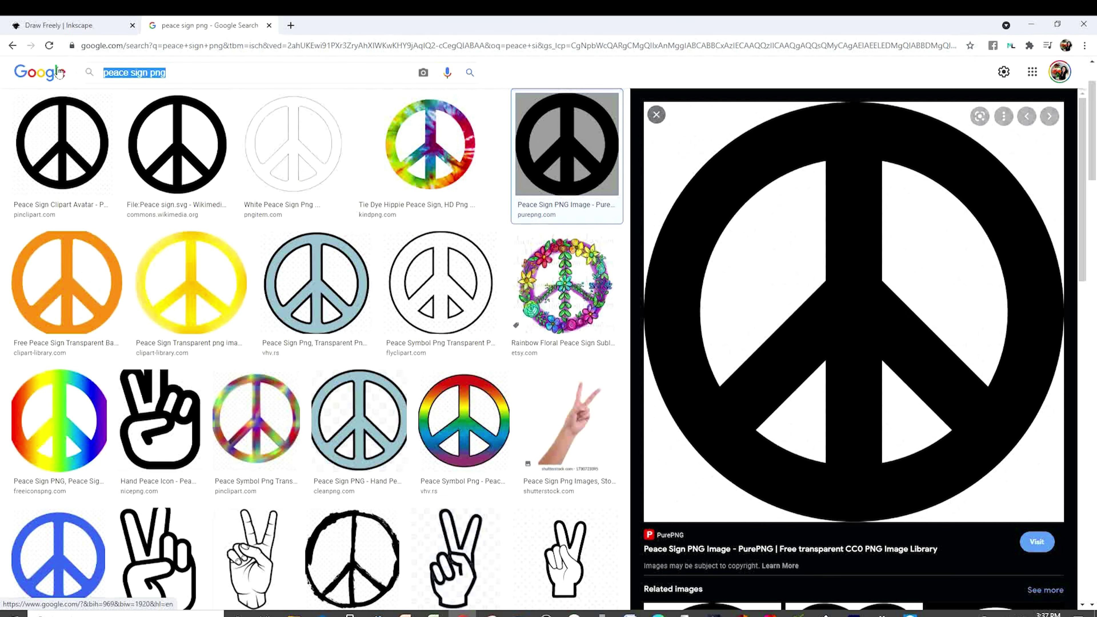
pyautogui.write('heart')
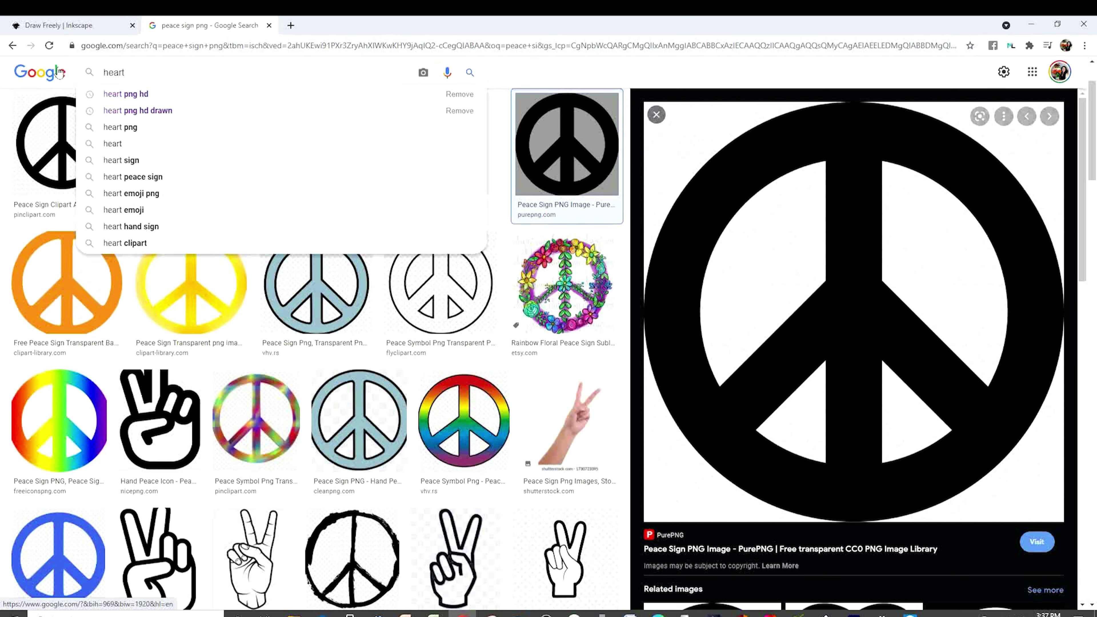
pyautogui.press('BackSpace')
pyautogui.press('BackSpace')
pyautogui.press('BackSpace')
pyautogui.press('BackSpace')
pyautogui.press('BackSpace')
pyautogui.write('dr')
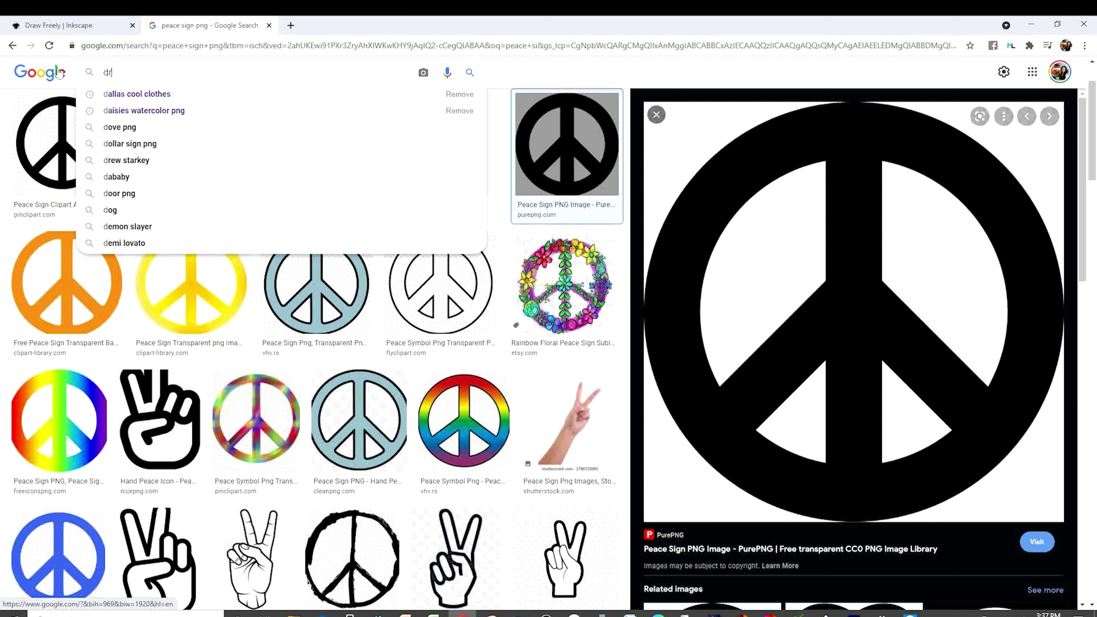
pyautogui.write('awn hea')
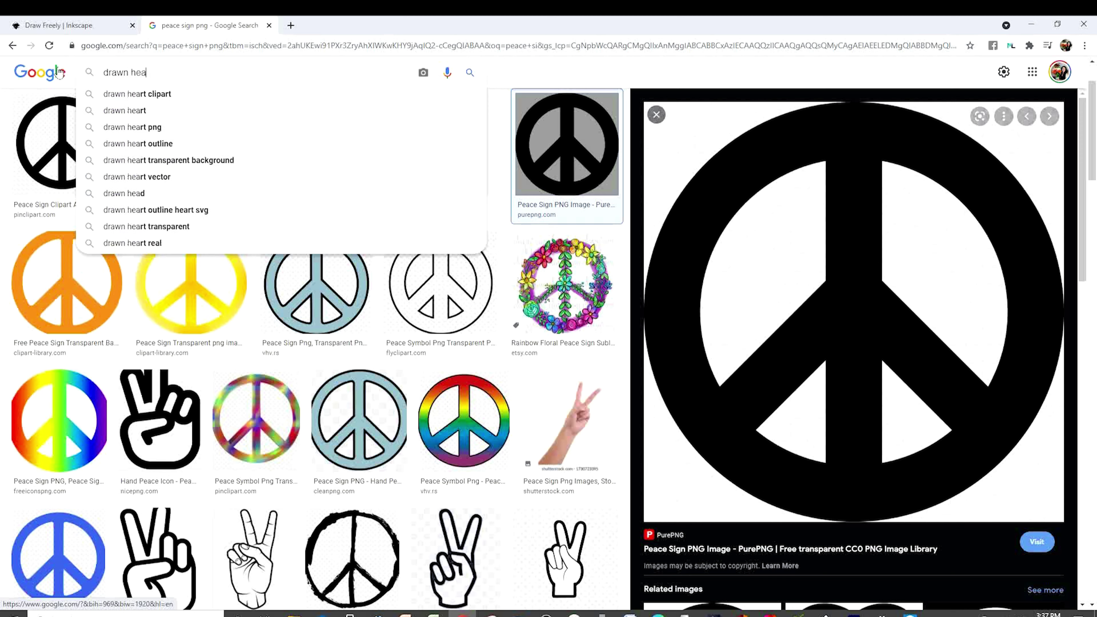
pyautogui.write('rt png')
pyautogui.press('Return')
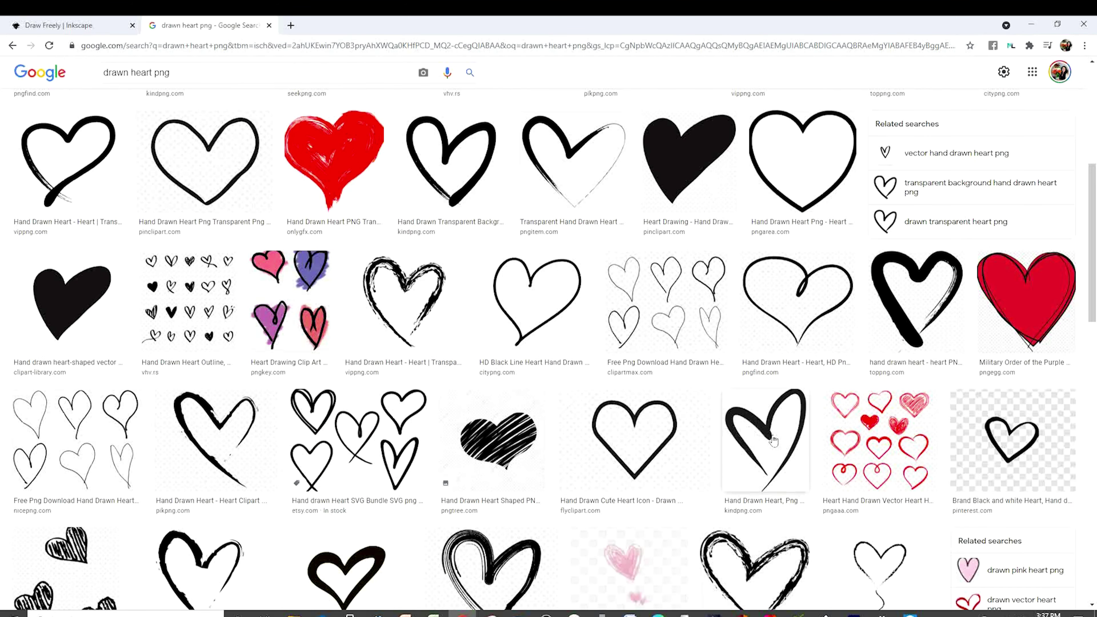
# Save the black kindpng hand-drawn heart sketch to the agosto folder as a PNG under its suggested file name
pyautogui.click(774, 441)
pyautogui.rightClick(801, 396)
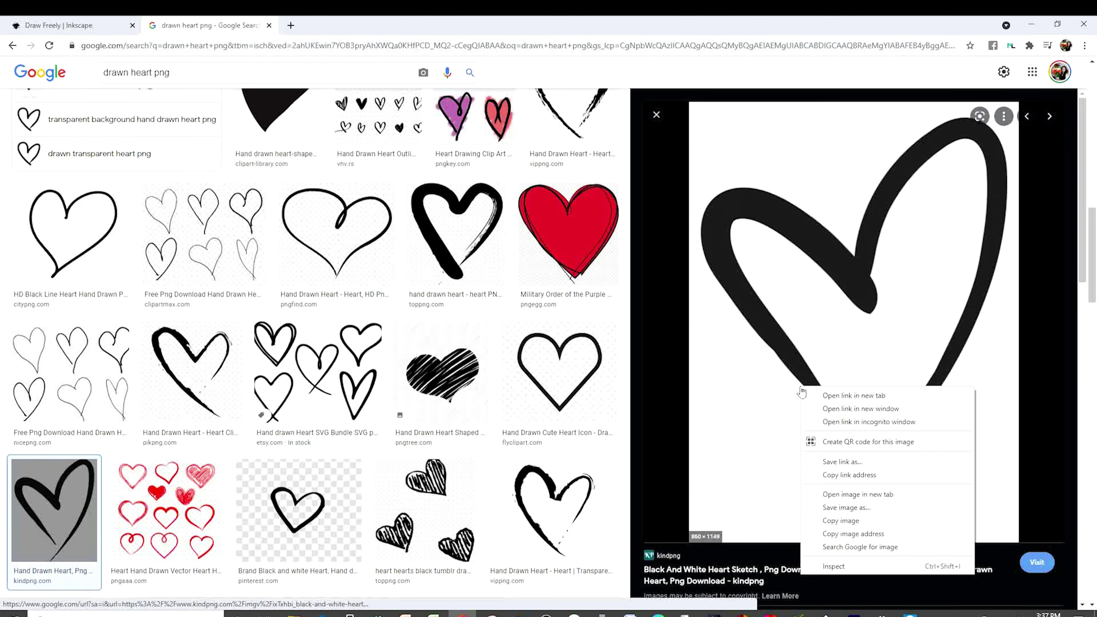
pyautogui.click(872, 511)
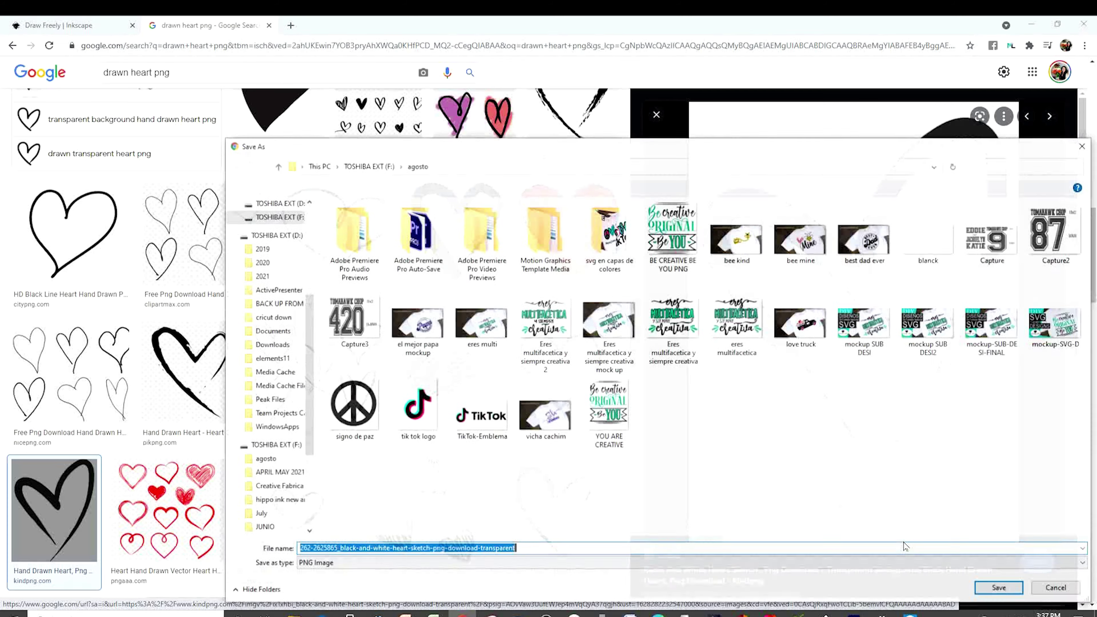
pyautogui.click(1000, 589)
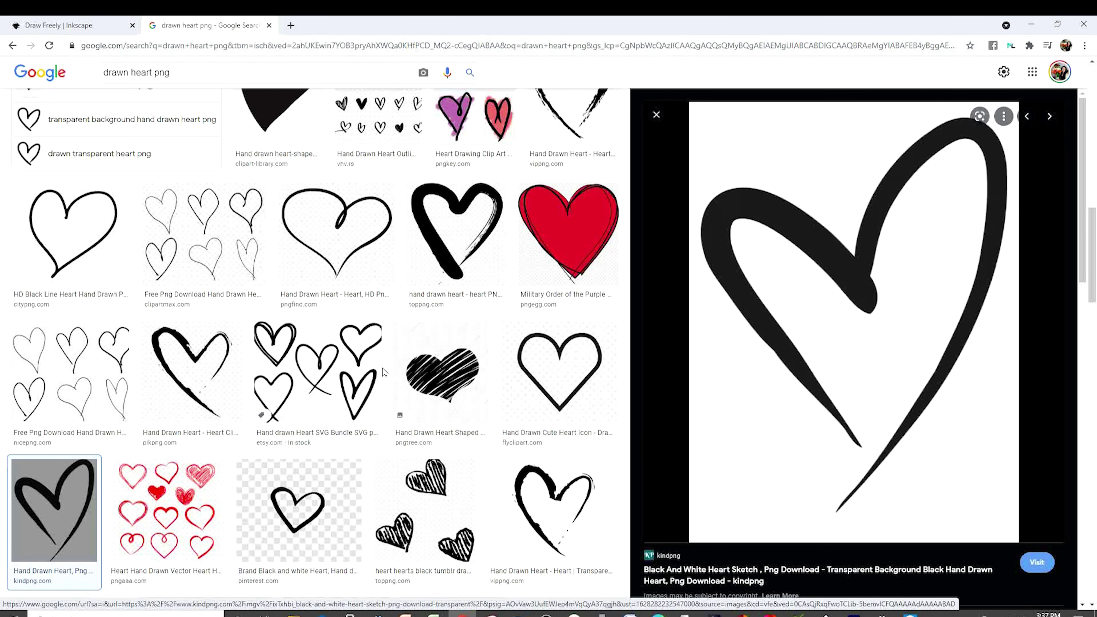
# Switch to the blank landscape Inkscape document, import the "tik tok logo" PNG as an embedded image, and shrink it to about 130 mm wide
pyautogui.moveTo(825, 614)
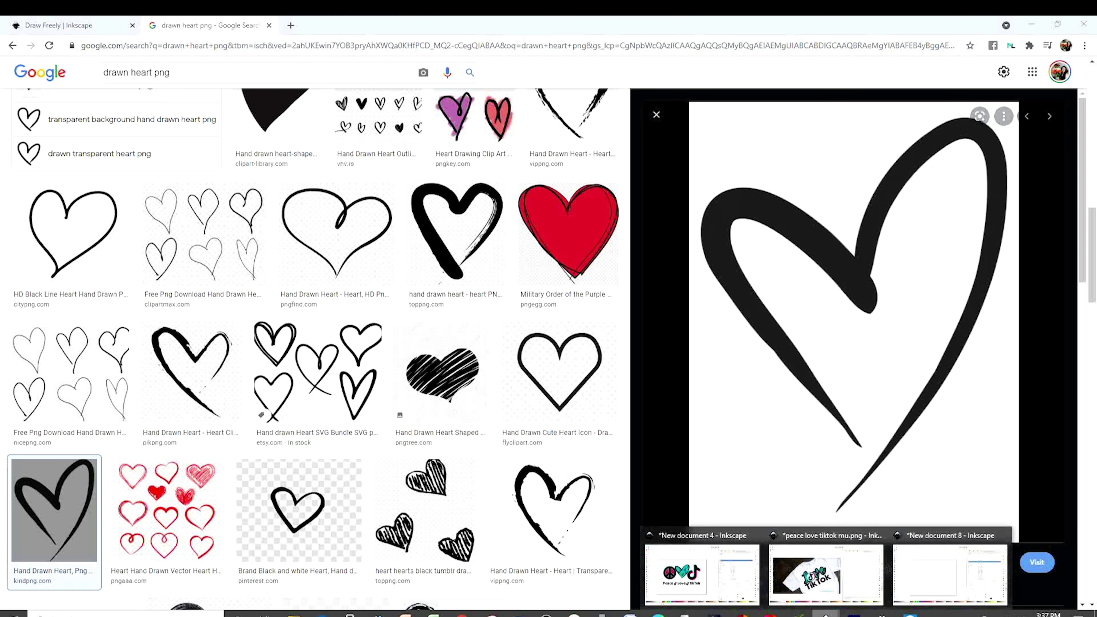
pyautogui.click(914, 588)
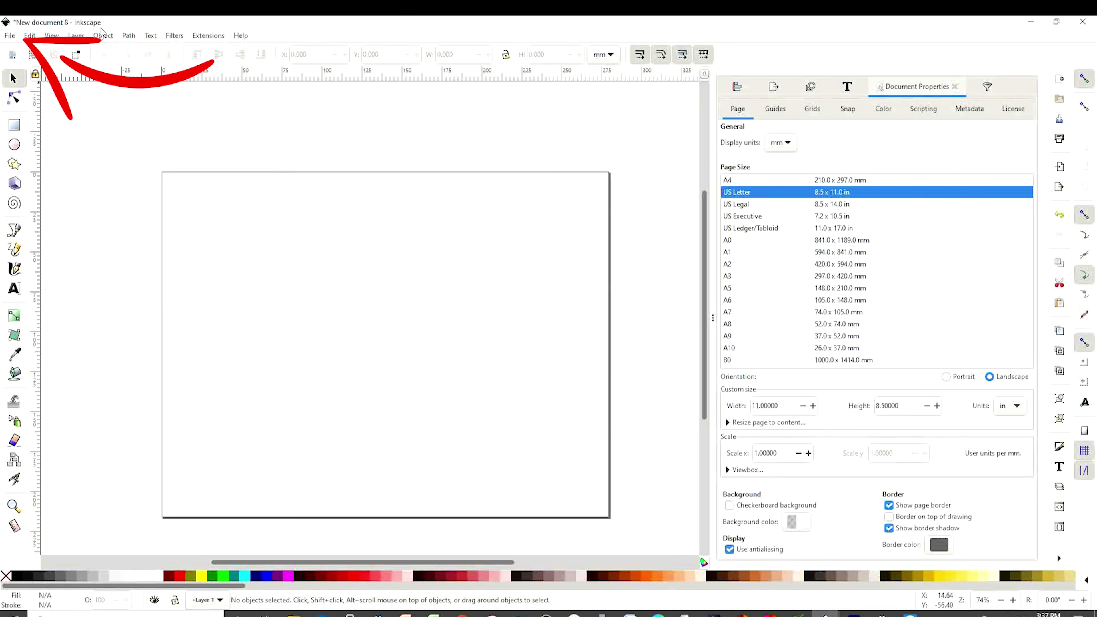
pyautogui.click(13, 37)
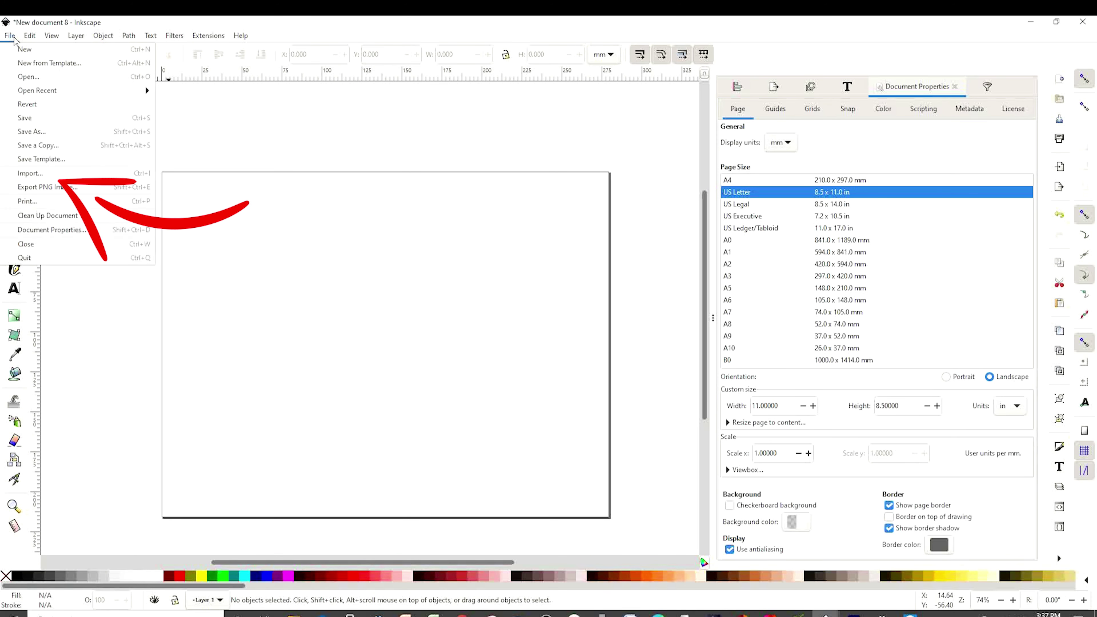
pyautogui.click(44, 175)
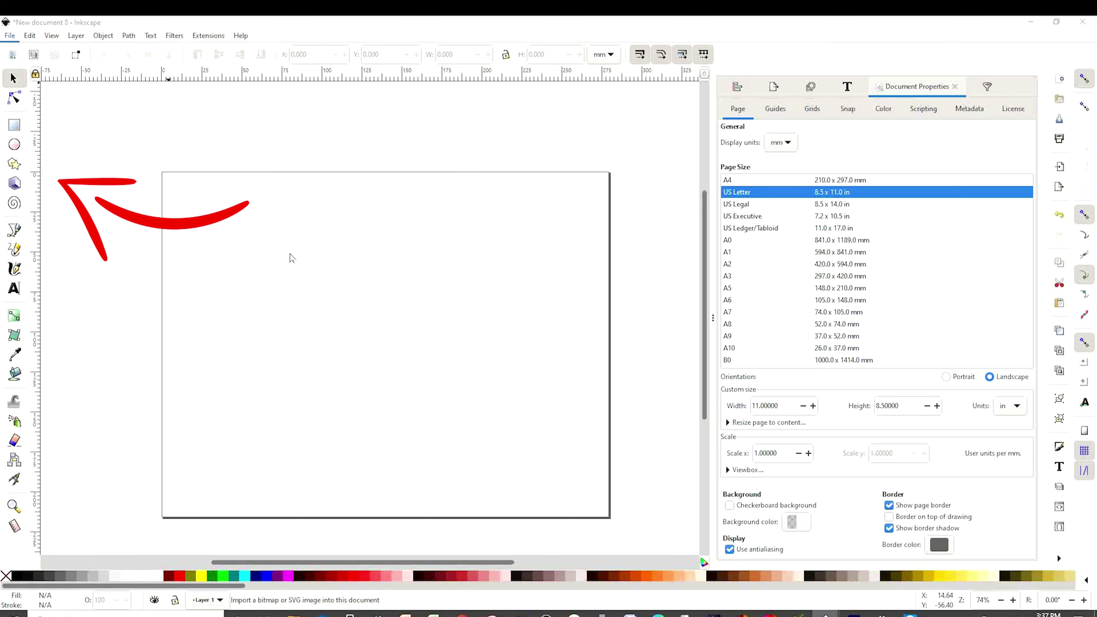
pyautogui.click(354, 44)
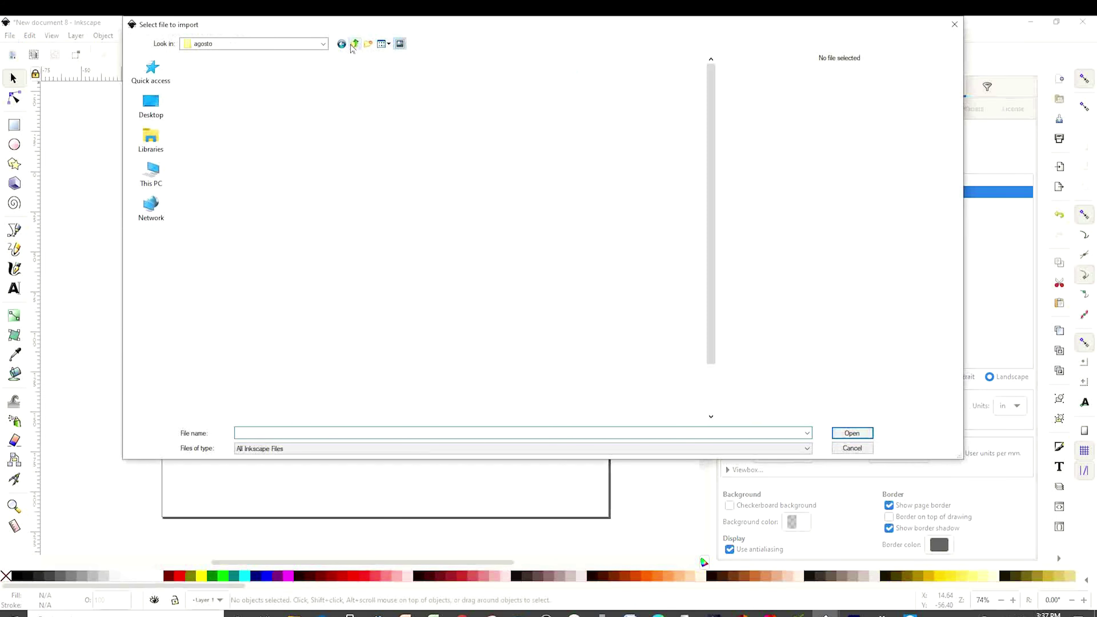
pyautogui.scroll(-2, 470, 216)
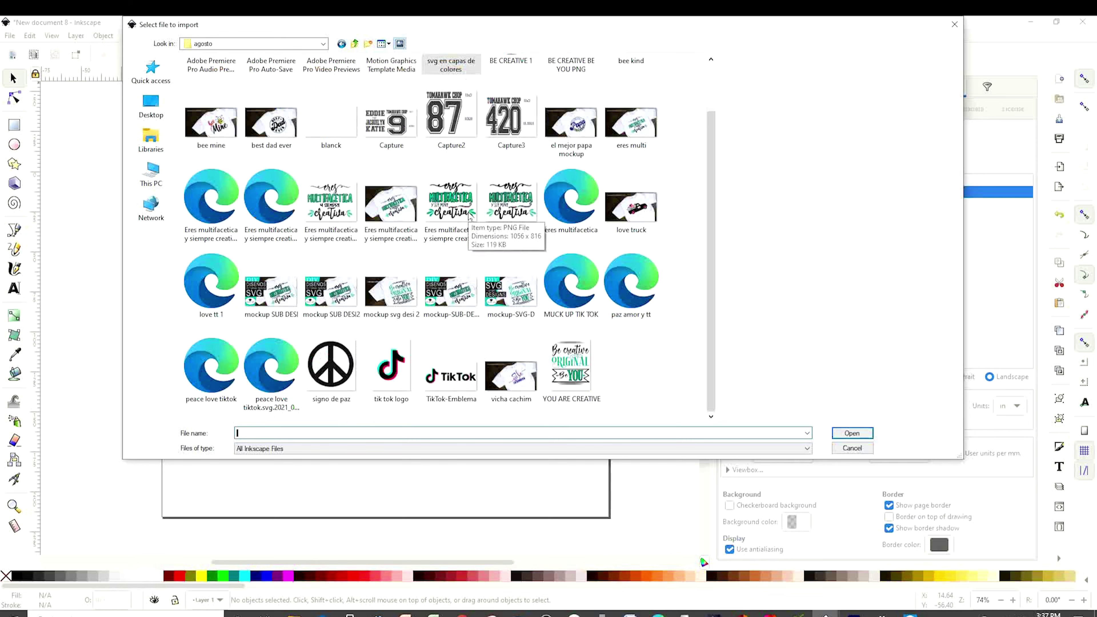
pyautogui.click(401, 363)
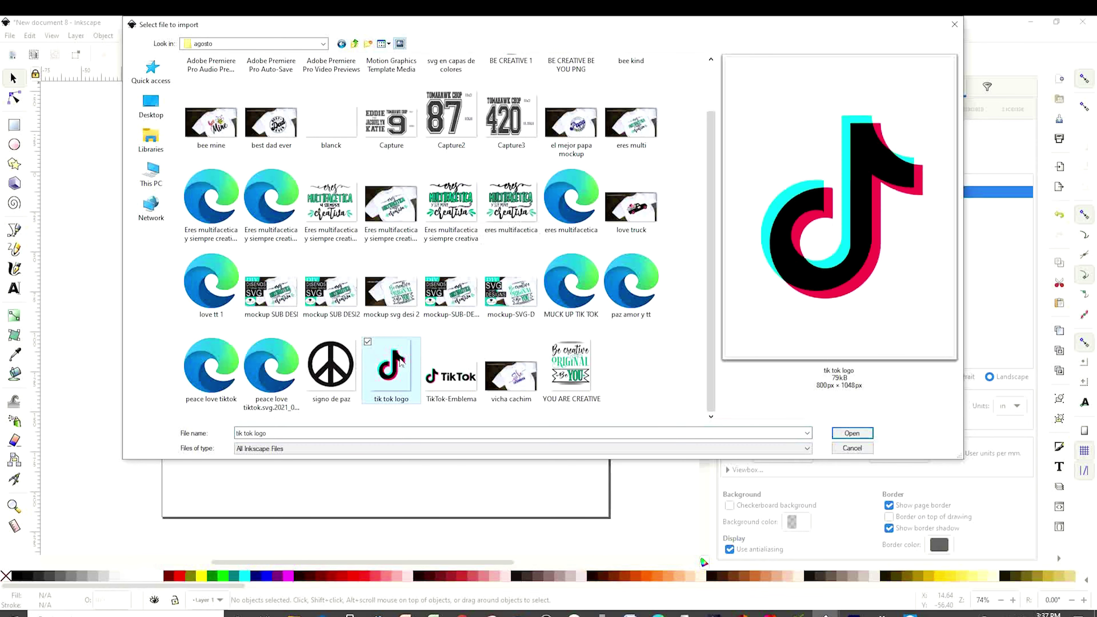
pyautogui.click(854, 436)
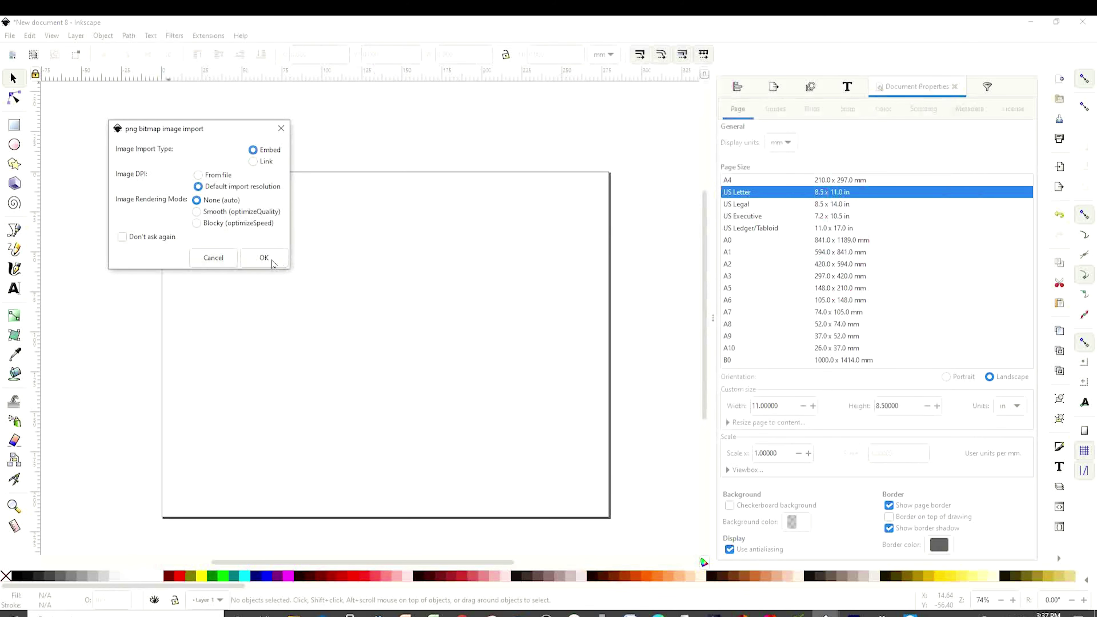
pyautogui.click(272, 261)
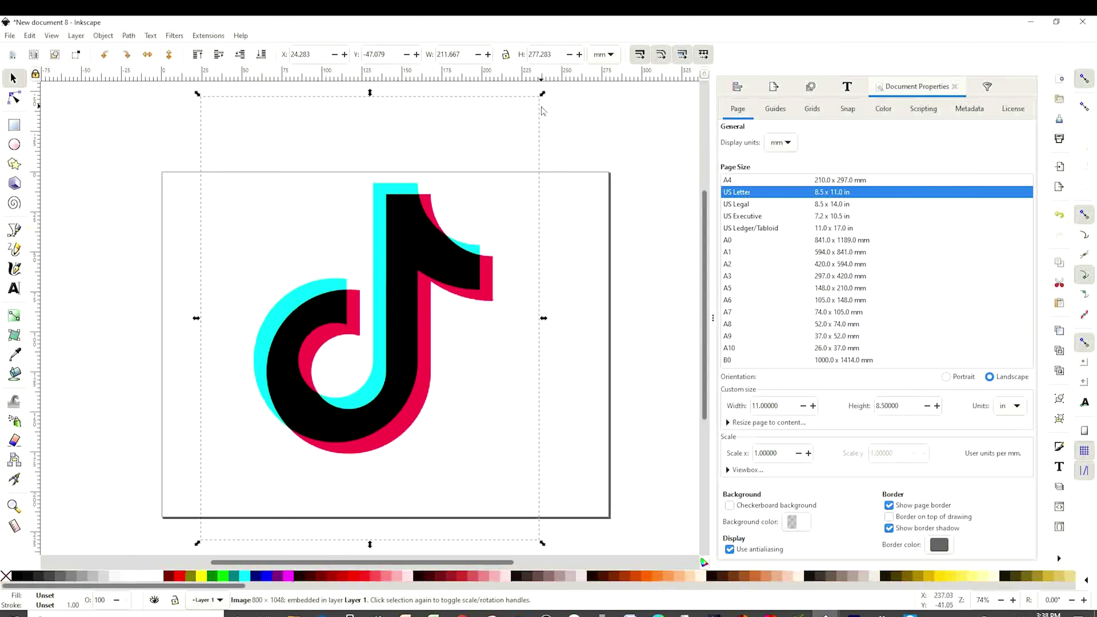
pyautogui.moveTo(542, 96); pyautogui.dragTo(411, 282)
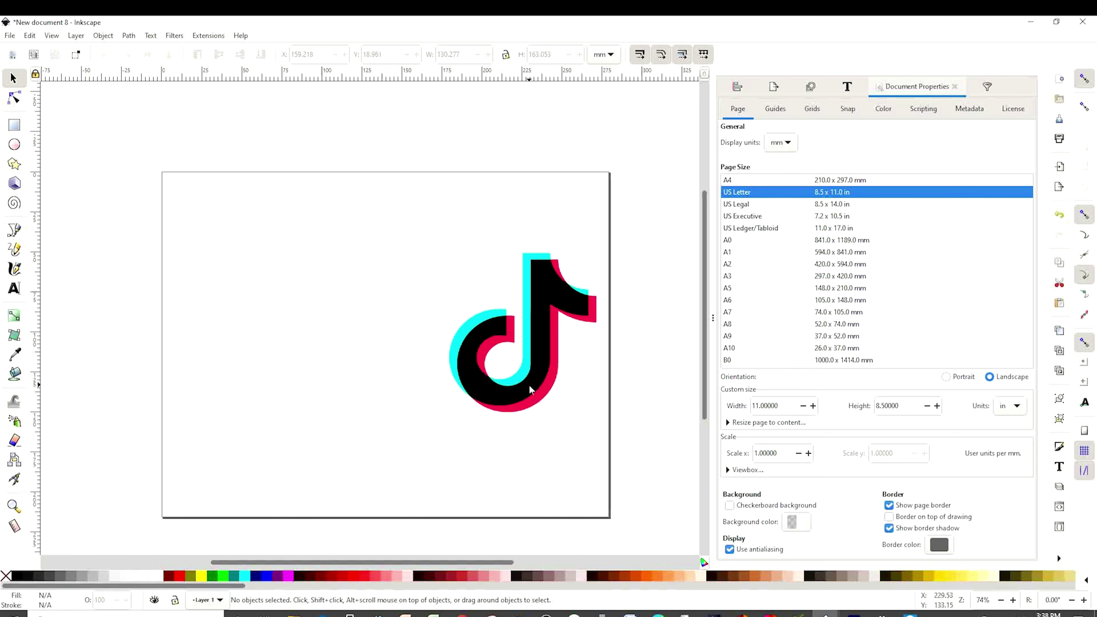
# Import the peace sign and hand-drawn heart PNGs, sizing them about 111 mm and 139 mm wide beside the TikTok logo
pyautogui.click(9, 35)
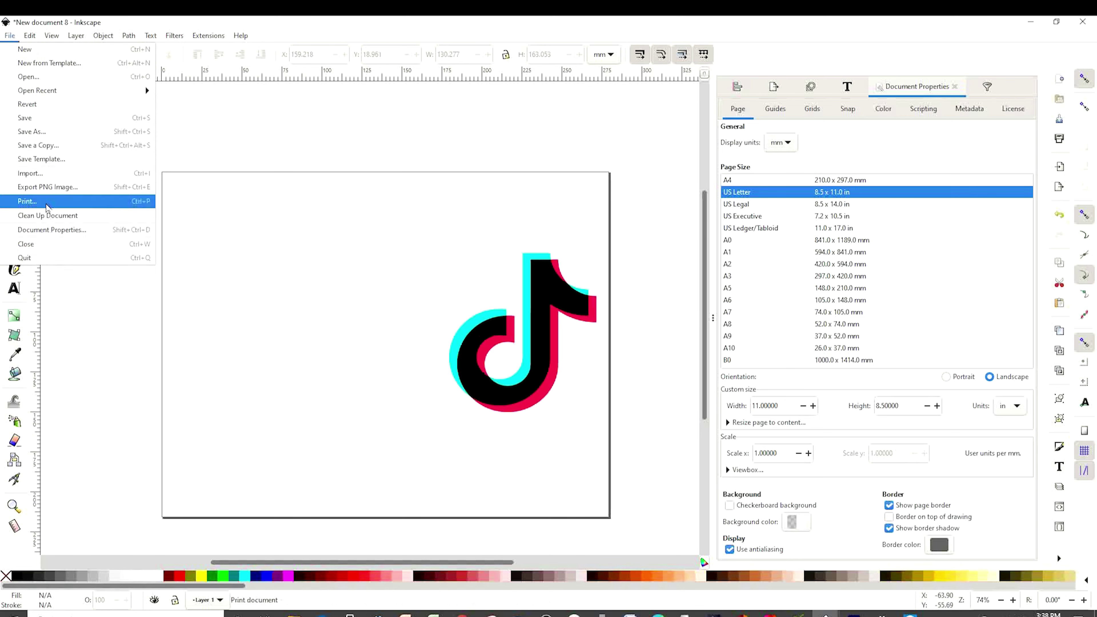
pyautogui.click(26, 205)
pyautogui.scroll(-10, 538, 233)
pyautogui.scroll(5, 538, 234)
pyautogui.scroll(-10, 538, 234)
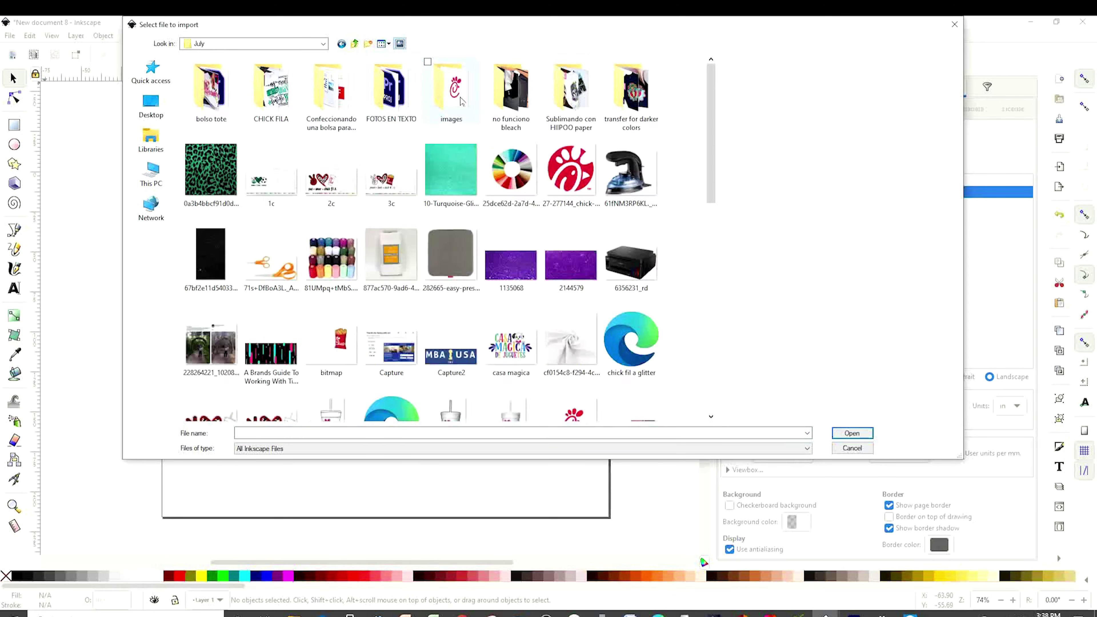
pyautogui.click(633, 213)
pyautogui.press('Return')
pyautogui.moveTo(323, 362); pyautogui.dragTo(274, 274)
pyautogui.moveTo(303, 346); pyautogui.dragTo(266, 253)
pyautogui.press('Escape')
pyautogui.click(10, 36)
pyautogui.click(43, 190)
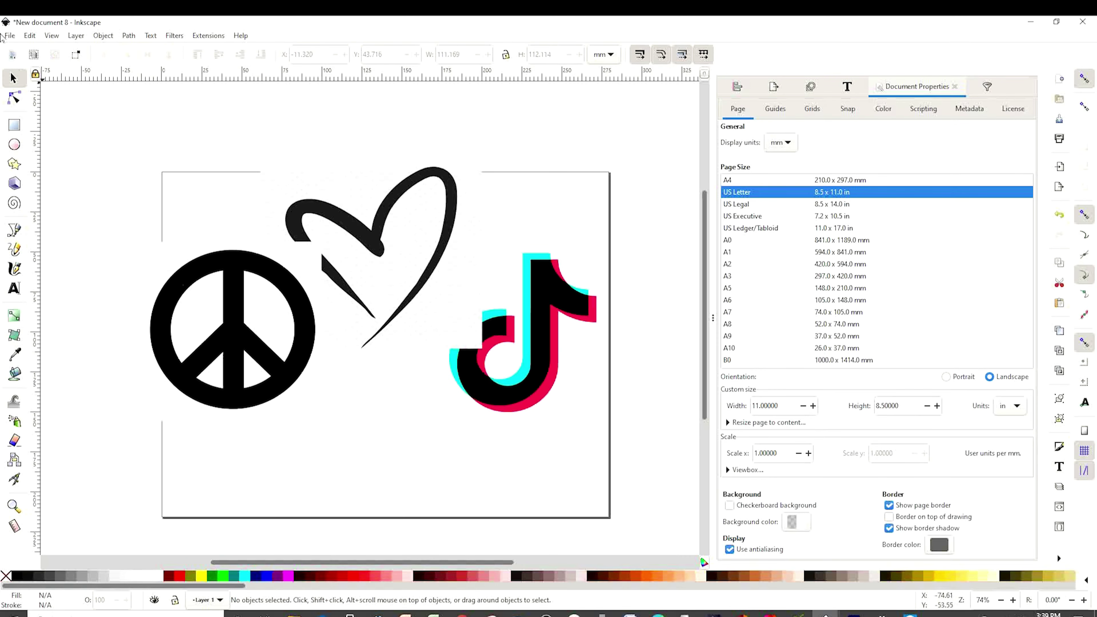
# Import the TikTok wordmark PNG as an embedded image and place it about 111 mm wide below the TikTok logo
pyautogui.click(10, 35)
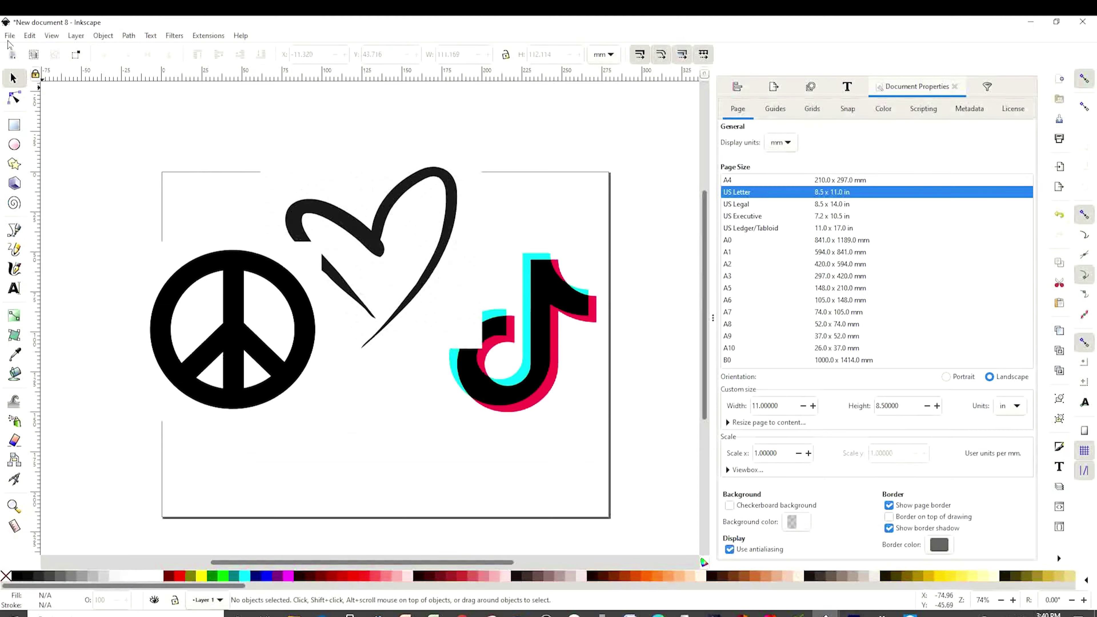
pyautogui.hotkey('ctrl', 'i')
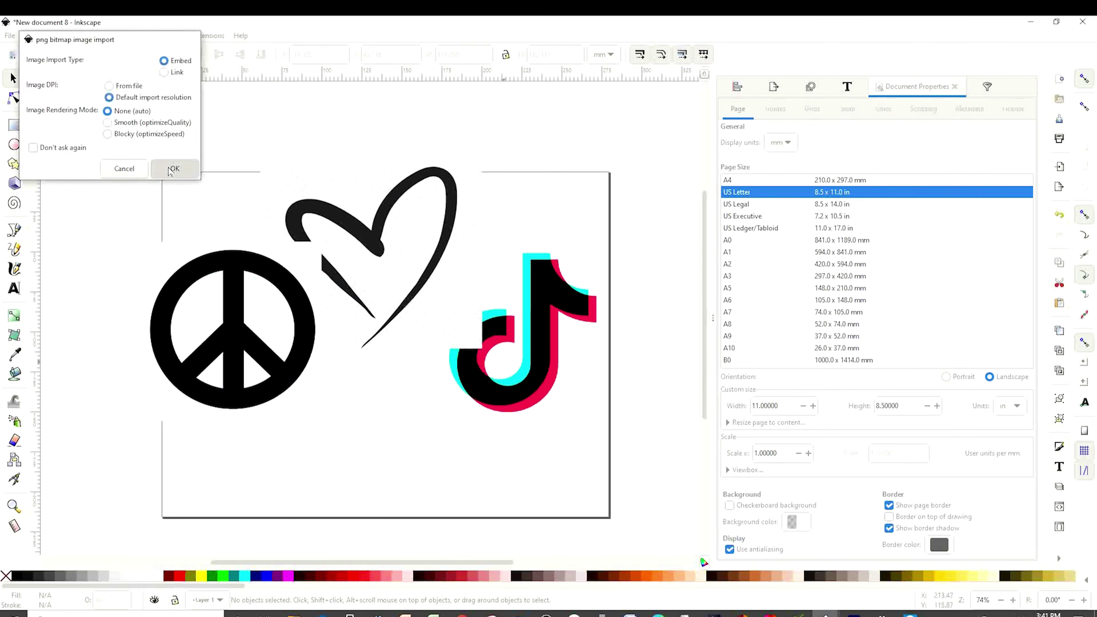
pyautogui.click(172, 167)
pyautogui.moveTo(630, 397); pyautogui.dragTo(508, 455)
# Separate the overlapping images by moving the heart above the page's upper edge and the peace sign inside the page's left half
pyautogui.moveTo(233, 311); pyautogui.dragTo(266, 374)
pyautogui.moveTo(386, 253); pyautogui.dragTo(374, 228)
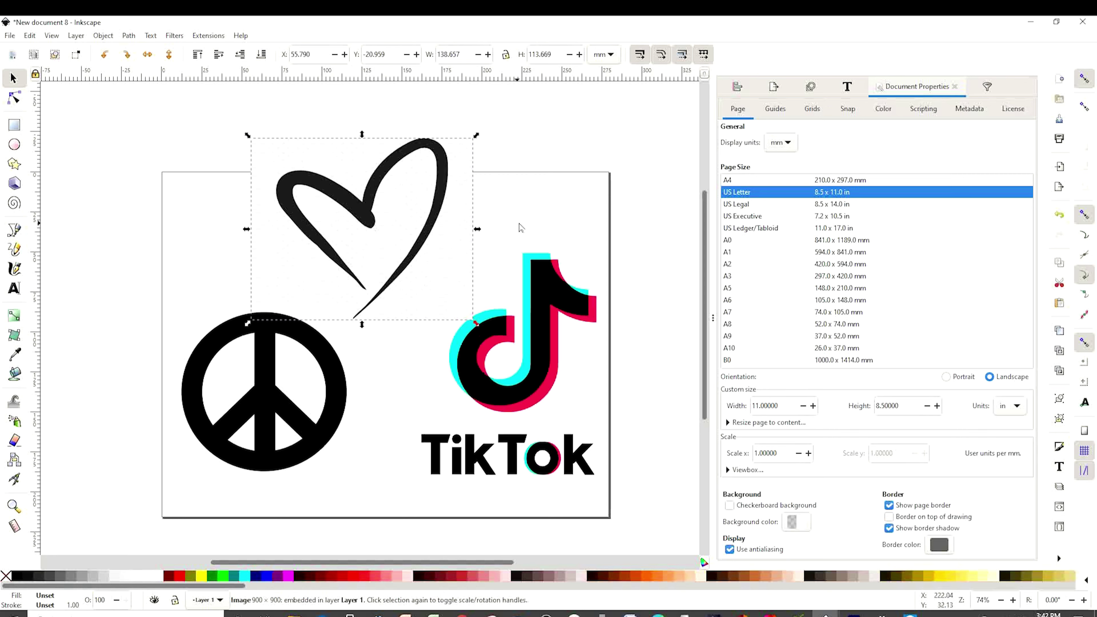
pyautogui.moveTo(277, 356); pyautogui.dragTo(275, 327)
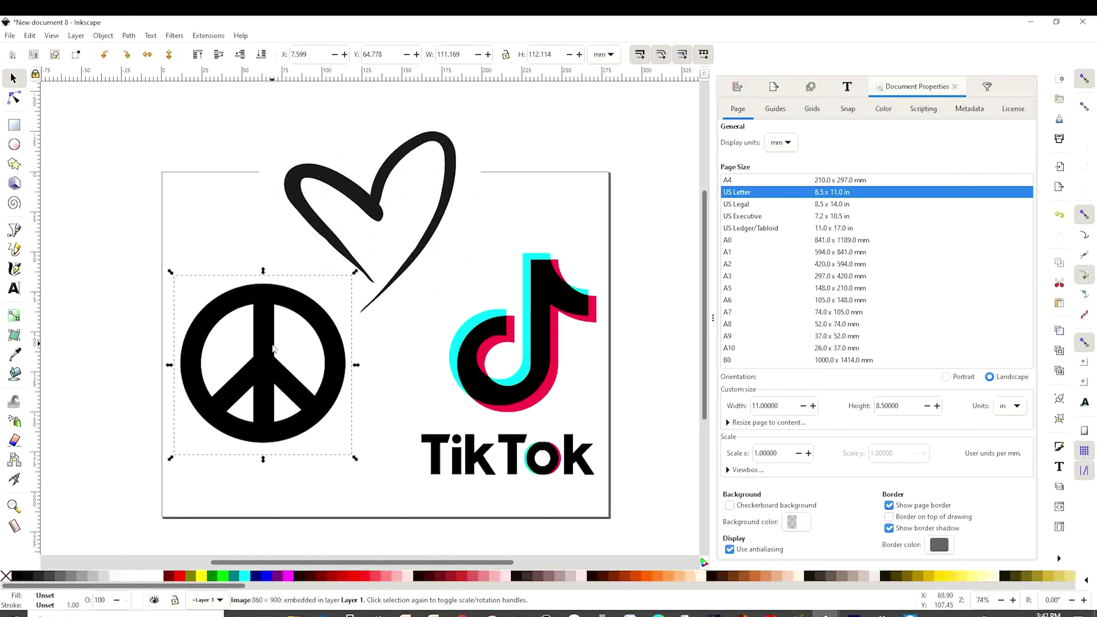
# Trace the peace sign image into a vector path using a single scan with Brightness cutoff at threshold 0.450
pyautogui.click(266, 365)
pyautogui.click(129, 36)
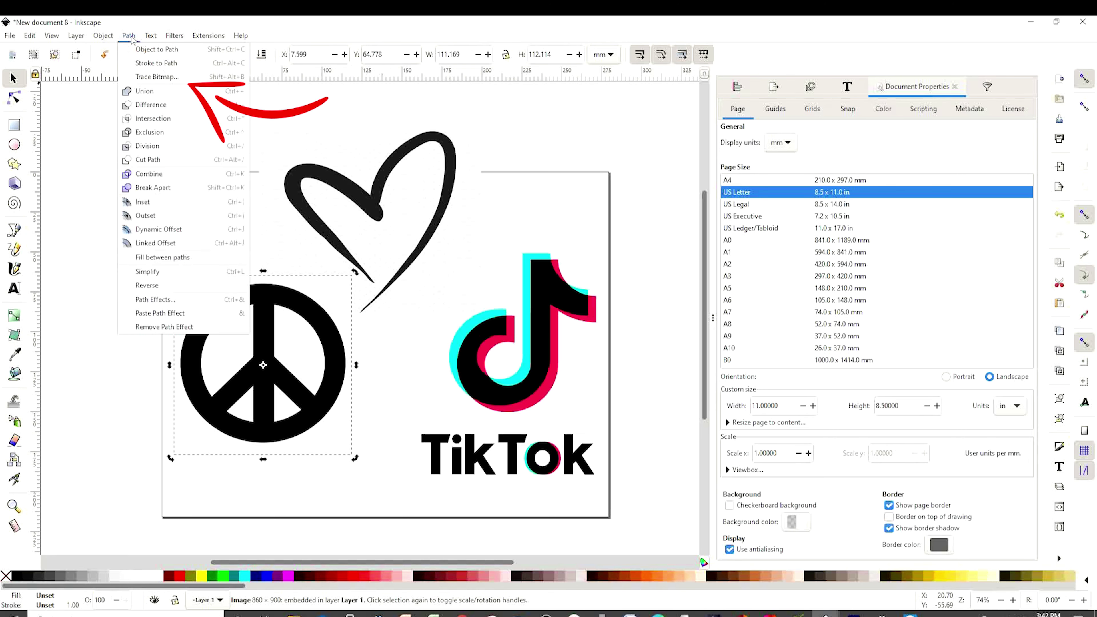
pyautogui.click(157, 77)
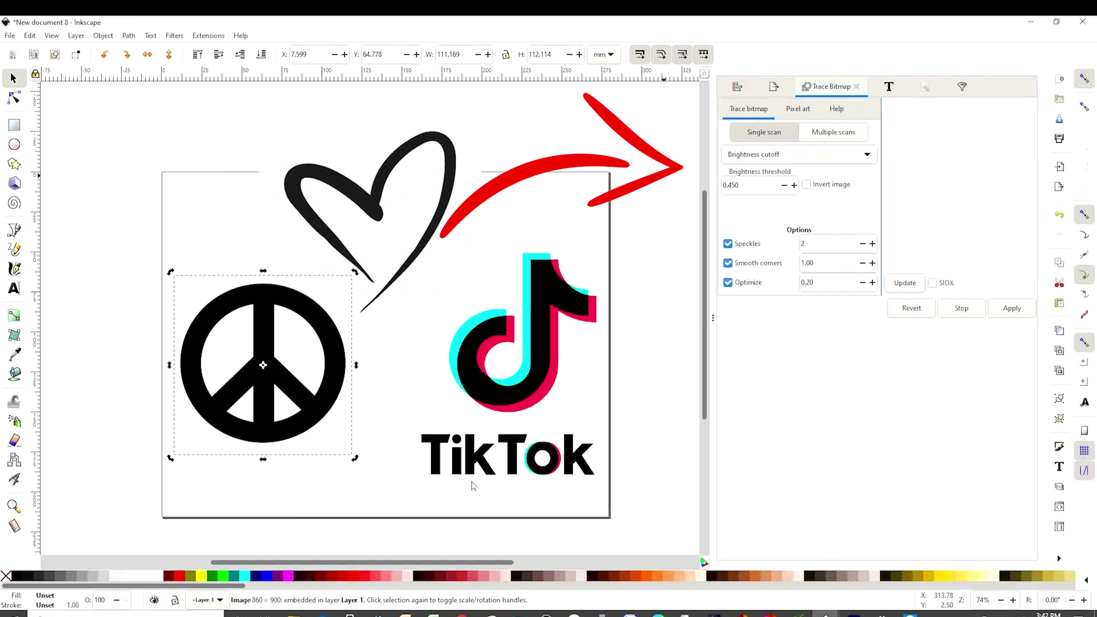
pyautogui.click(280, 371)
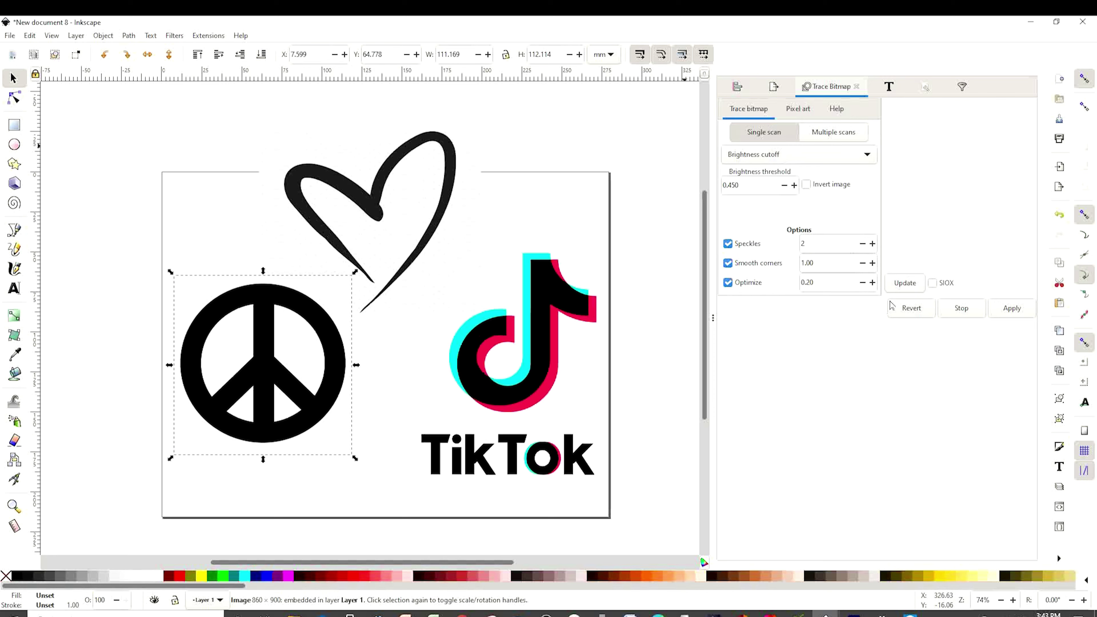
pyautogui.click(906, 287)
pyautogui.click(1007, 314)
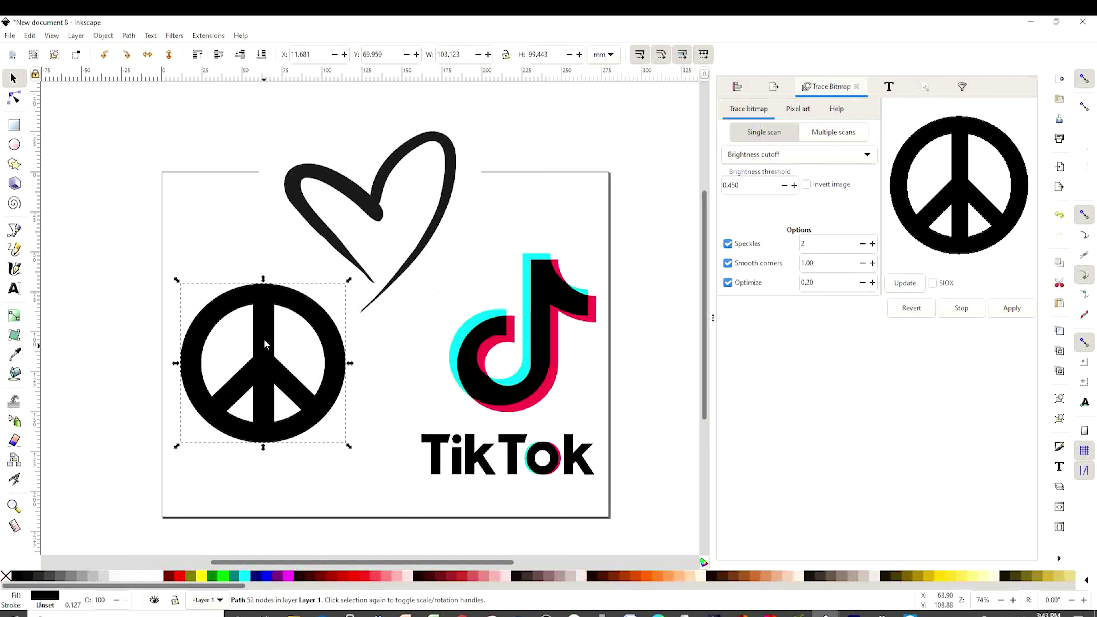
# Delete the original peace sign bitmap and place the traced peace sign along the page's left edge
pyautogui.moveTo(264, 339)
pyautogui.mouseDown()
pyautogui.moveTo(291, 252)
pyautogui.moveTo(448, 294)
pyautogui.moveTo(488, 329)
pyautogui.mouseUp()
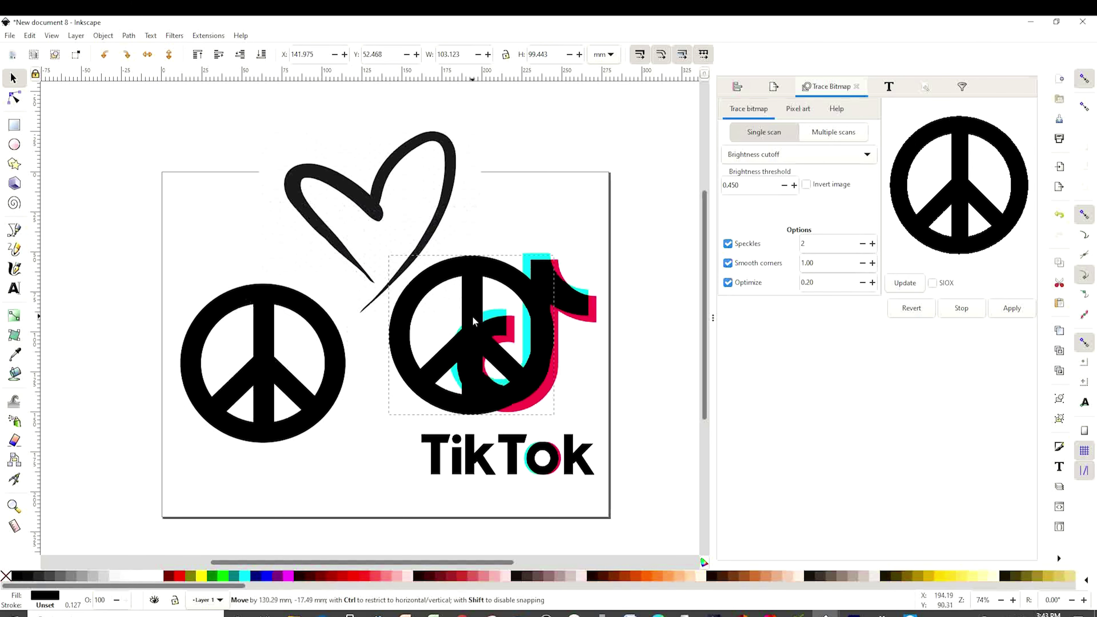
pyautogui.click(257, 357)
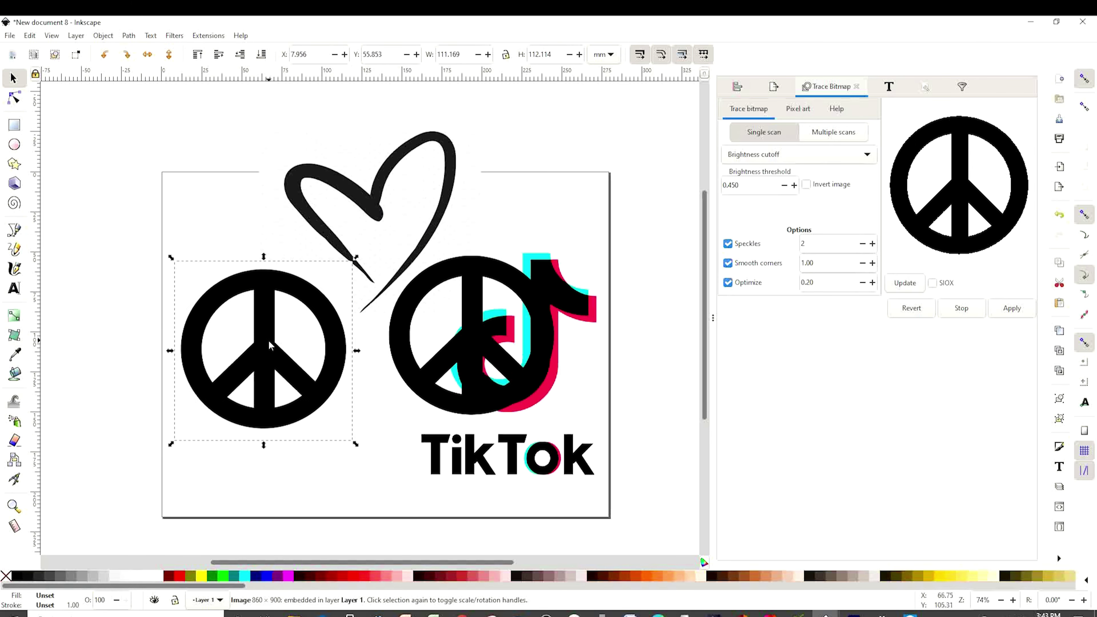
pyautogui.press('Delete')
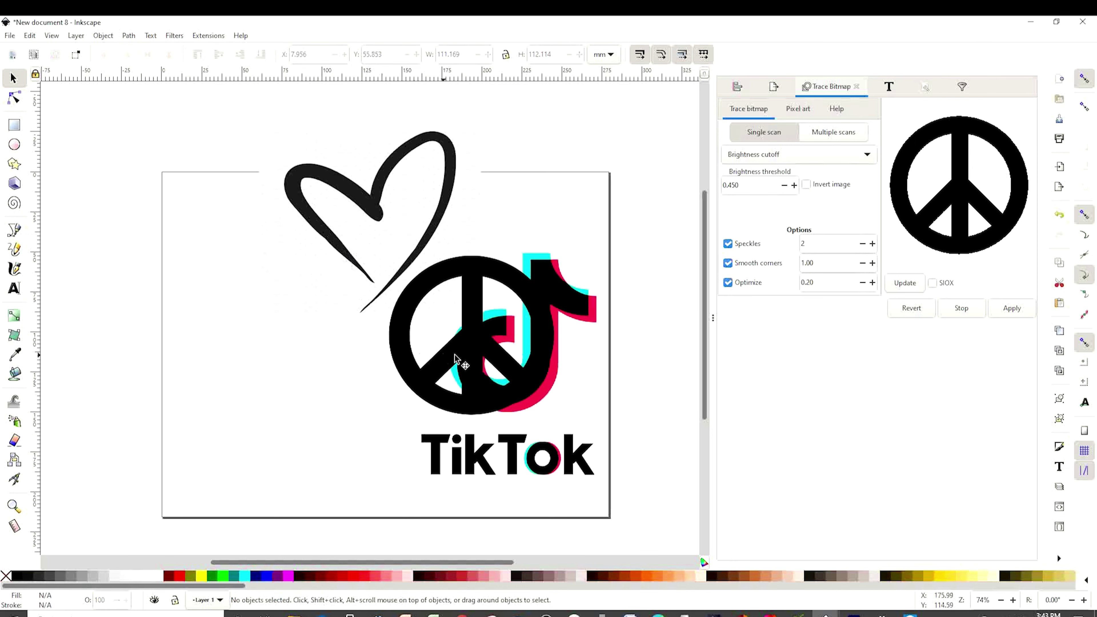
pyautogui.moveTo(471, 348)
pyautogui.mouseDown()
pyautogui.moveTo(367, 387)
pyautogui.moveTo(282, 368)
pyautogui.moveTo(276, 320)
pyautogui.moveTo(345, 316)
pyautogui.moveTo(488, 363)
pyautogui.moveTo(305, 366)
pyautogui.moveTo(248, 343)
pyautogui.mouseUp()
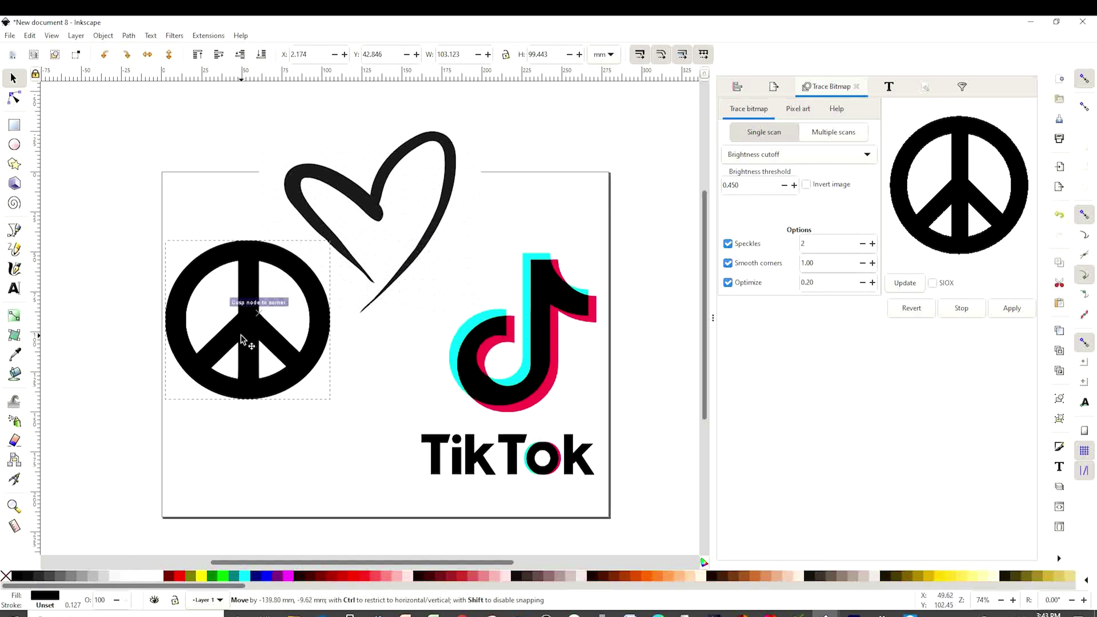
# Trace the hand-drawn heart image into a vector path using a single scan with Brightness cutoff at 0.450
pyautogui.click(373, 184)
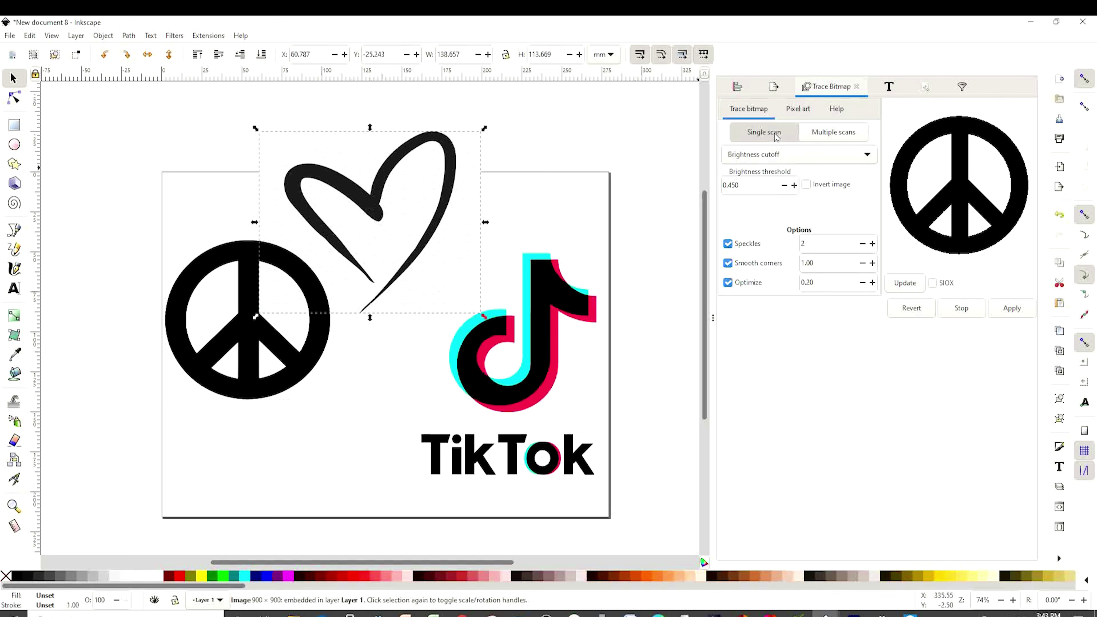
pyautogui.click(907, 285)
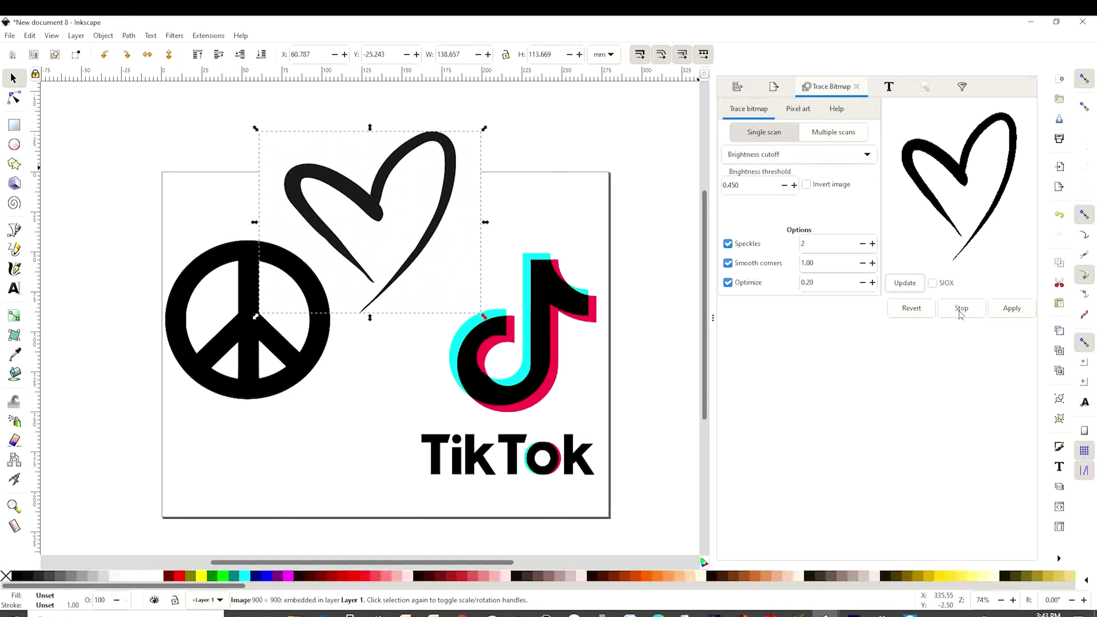
pyautogui.click(1033, 314)
# Delete the original heart bitmap and place the traced heart between the peace sign and the TikTok logo
pyautogui.moveTo(442, 220); pyautogui.dragTo(270, 415)
pyautogui.click(410, 225)
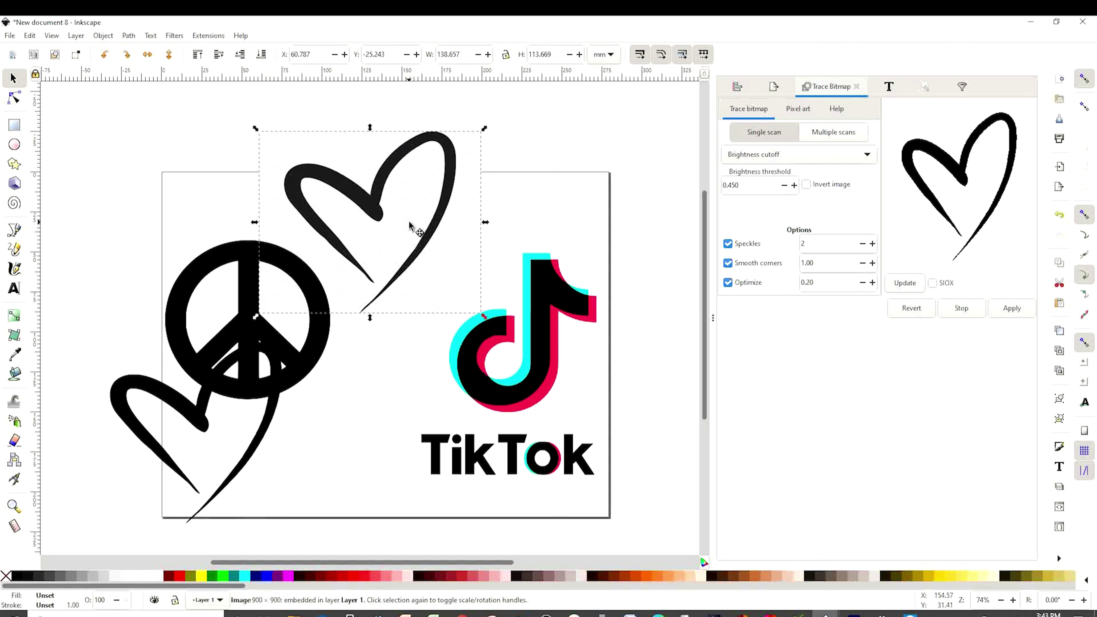
pyautogui.press('Delete')
pyautogui.moveTo(277, 420); pyautogui.dragTo(491, 237)
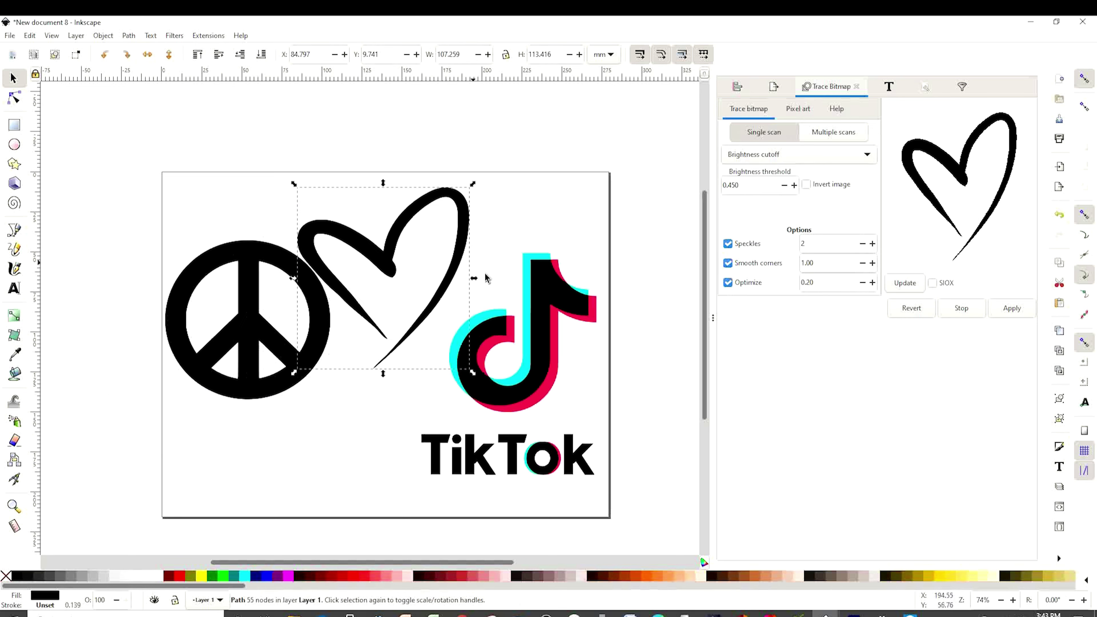
# Move the TikTok logo and its wordmark up toward the page's right edge, keeping the wordmark below the logo
pyautogui.click(544, 350)
pyautogui.moveTo(544, 350); pyautogui.dragTo(558, 323)
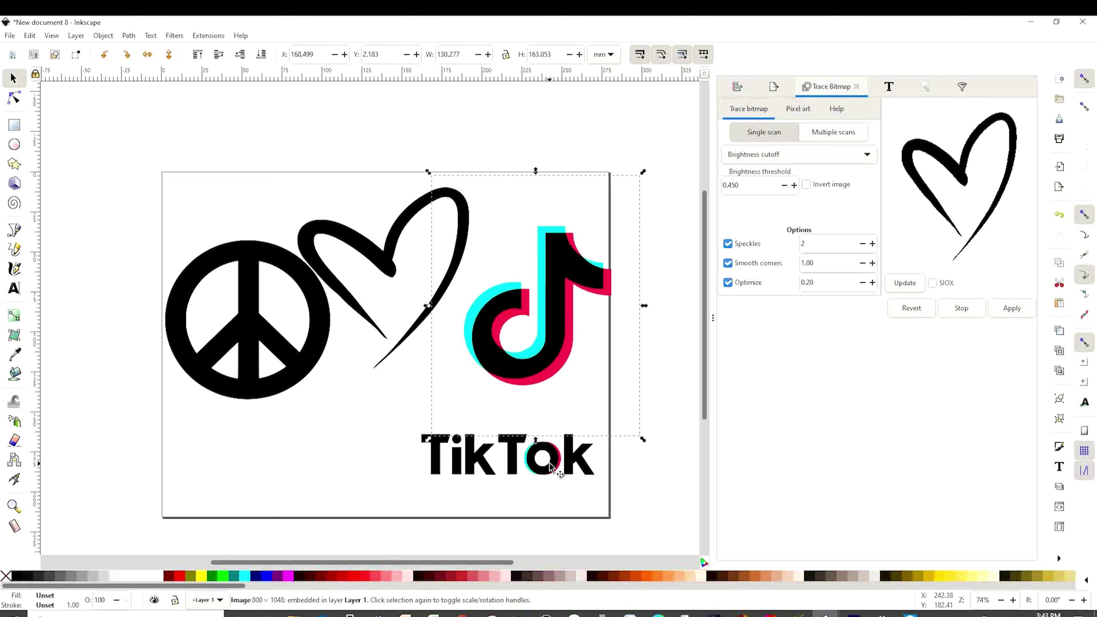
pyautogui.moveTo(550, 466); pyautogui.dragTo(563, 446)
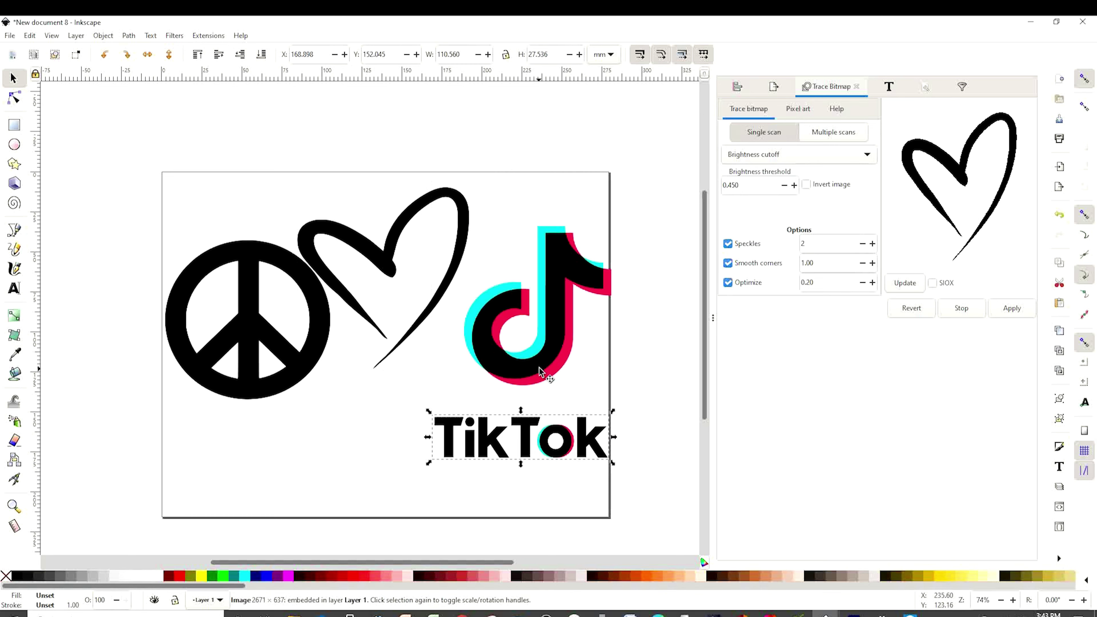
# Set the bitmap trace to multiple scans by Colors, with 4 scans and the background removed
pyautogui.click(563, 297)
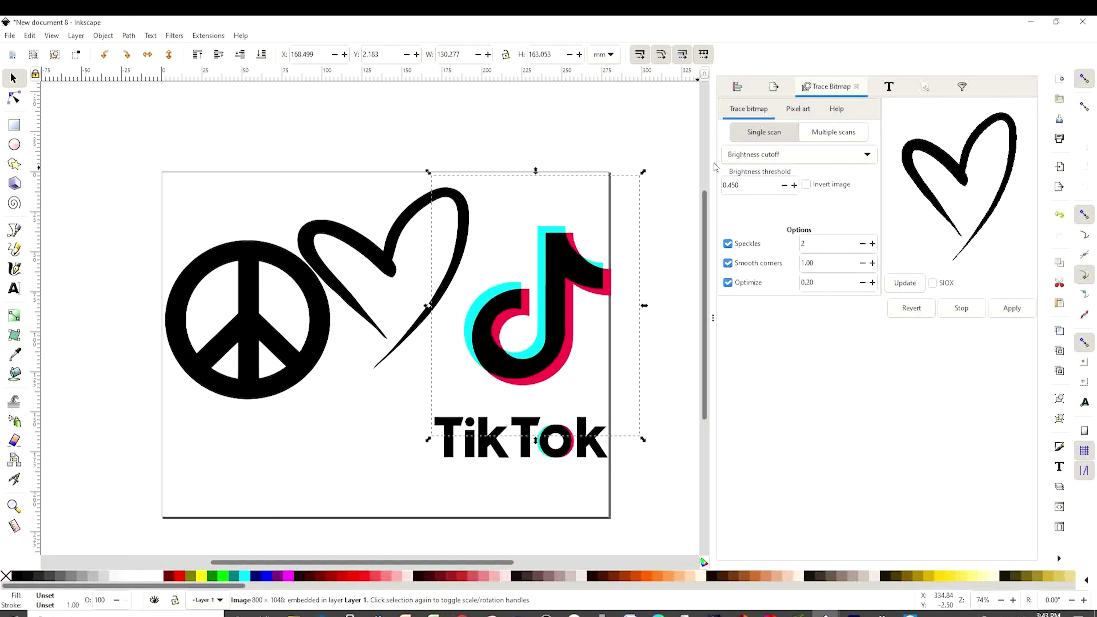
pyautogui.click(832, 134)
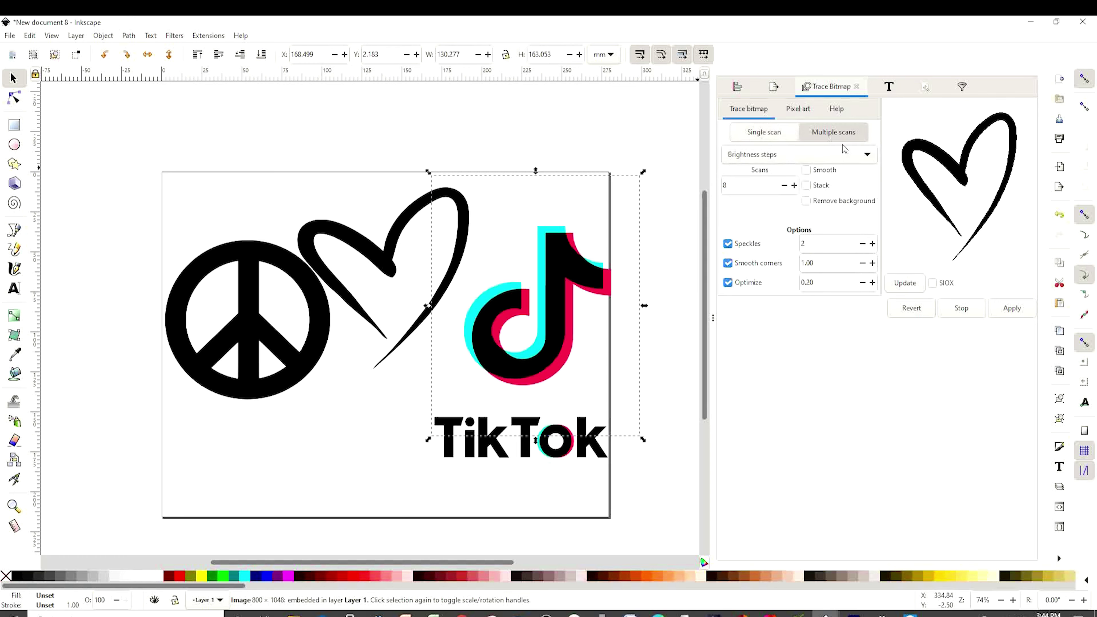
pyautogui.click(857, 155)
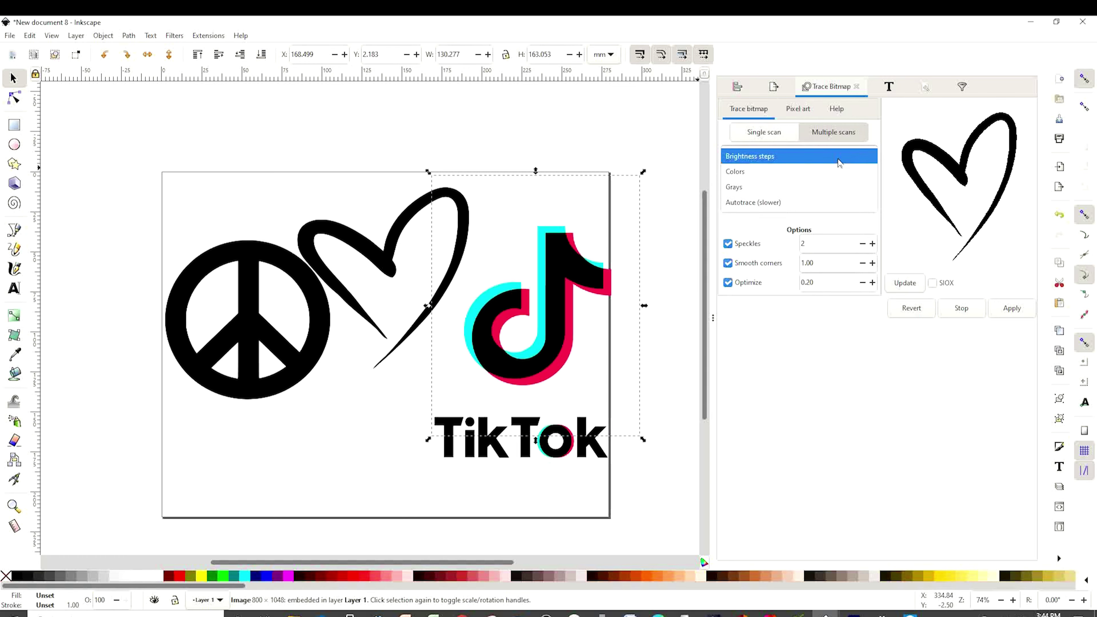
pyautogui.click(783, 179)
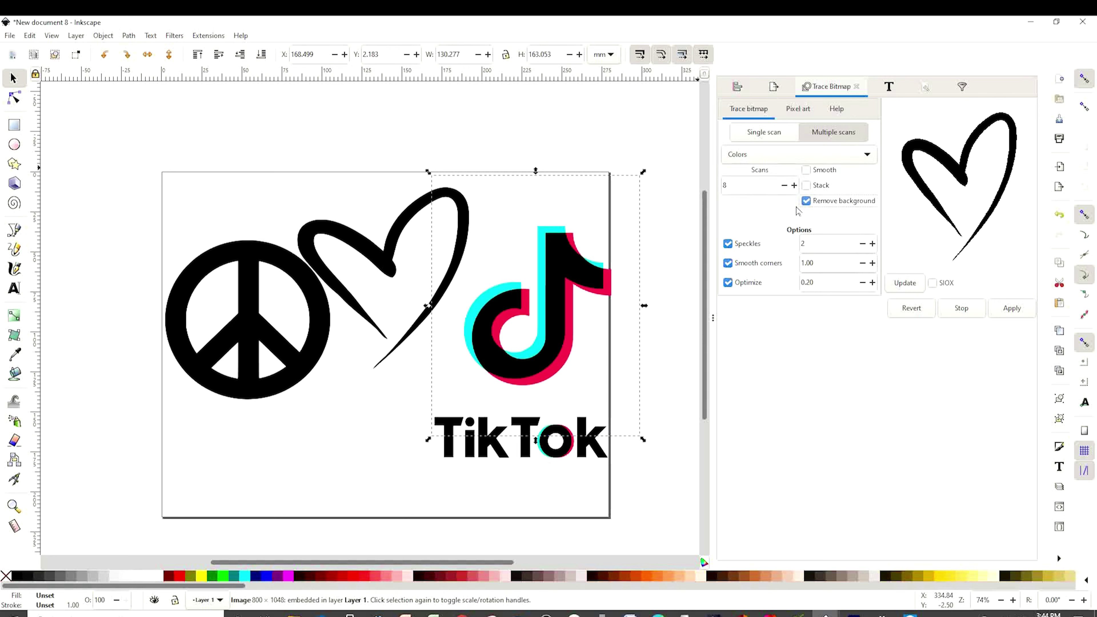
pyautogui.press('Escape')
pyautogui.click(756, 186)
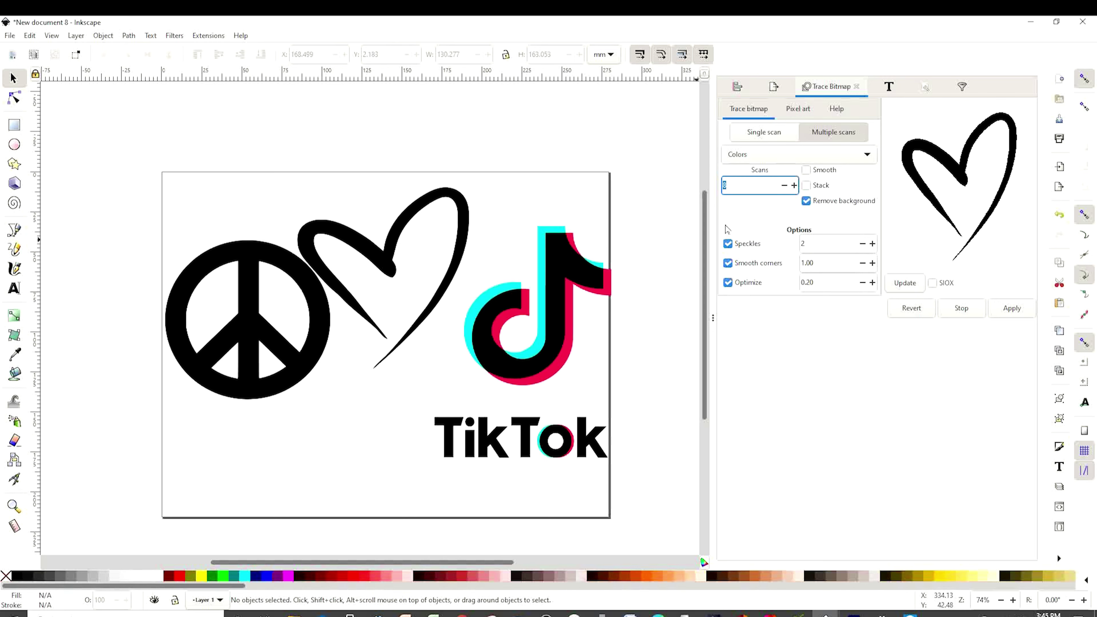
pyautogui.write('4')
# Trace the TikTok logo image into vector paths using the four-scan Colors settings
pyautogui.click(903, 286)
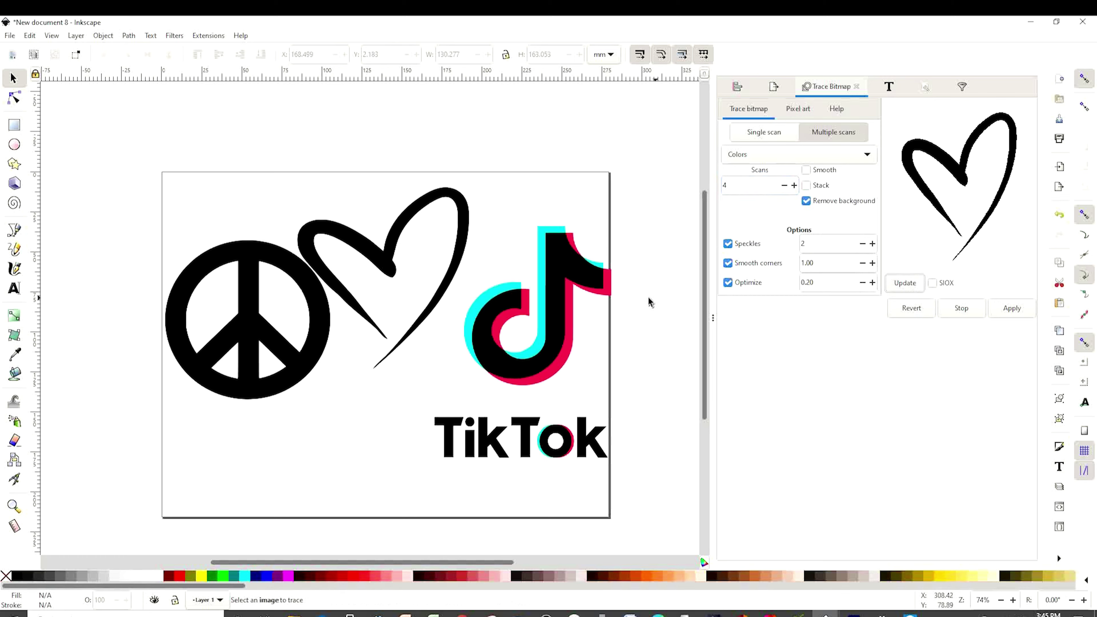
pyautogui.click(564, 289)
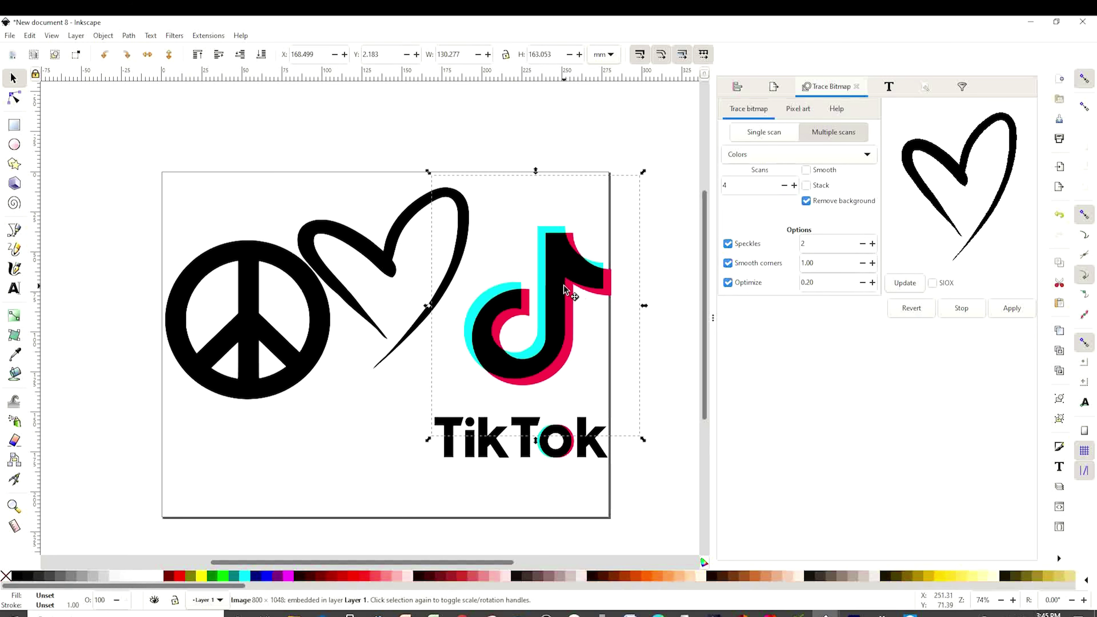
pyautogui.click(906, 286)
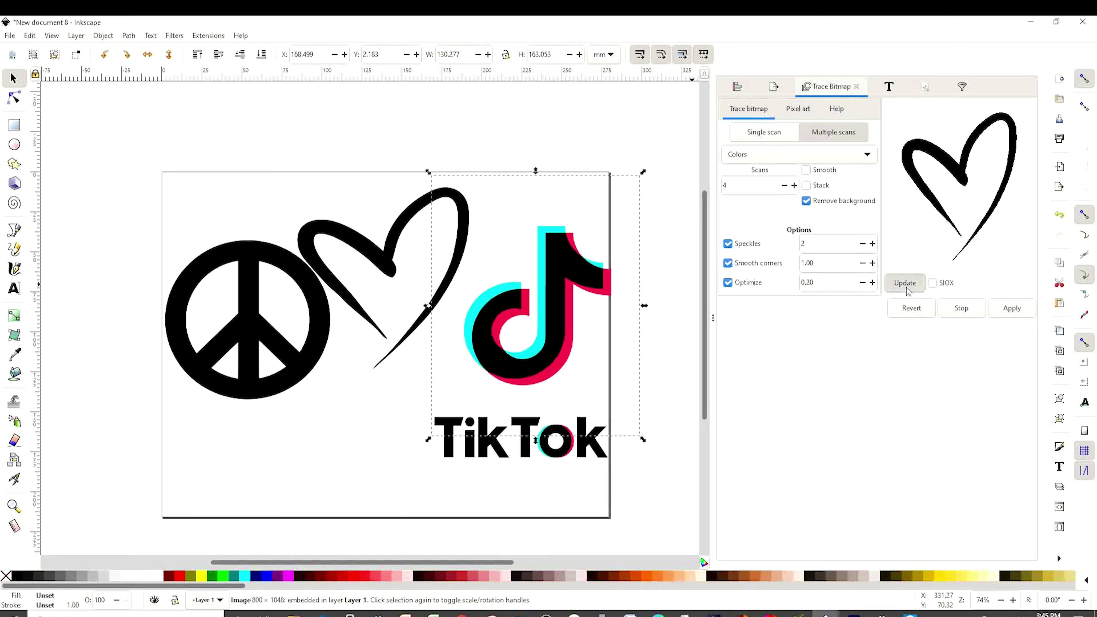
pyautogui.click(1006, 312)
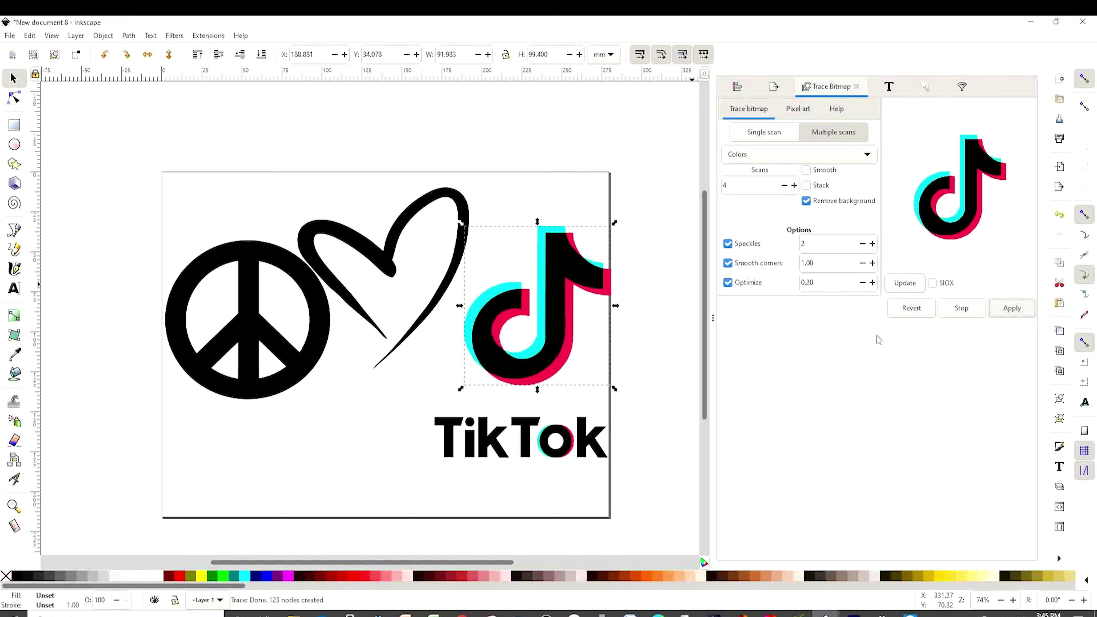
# Delete the original TikTok logo bitmap and place the traced logo near the page's right edge, above the wordmark
pyautogui.moveTo(569, 273)
pyautogui.mouseDown()
pyautogui.moveTo(539, 311)
pyautogui.moveTo(404, 327)
pyautogui.moveTo(372, 343)
pyautogui.moveTo(359, 378)
pyautogui.mouseUp()
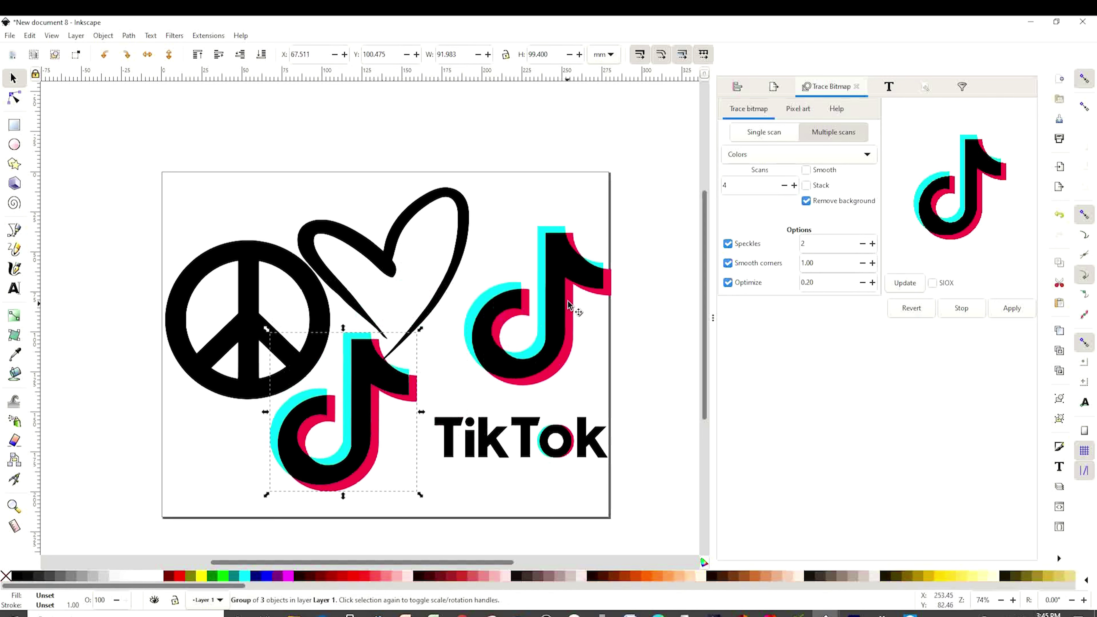
pyautogui.click(562, 289)
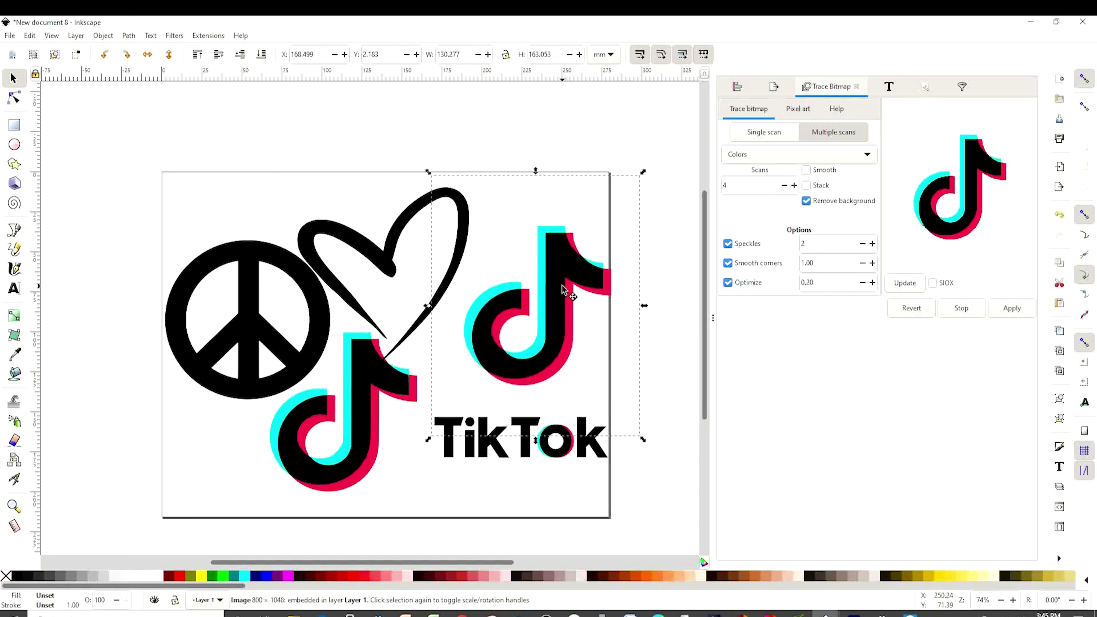
pyautogui.press('Delete')
pyautogui.moveTo(380, 431)
pyautogui.mouseDown()
pyautogui.moveTo(529, 315)
pyautogui.moveTo(585, 292)
pyautogui.moveTo(607, 319)
pyautogui.mouseUp()
# Pull the traced logo's black, cyan and red paths apart, and undo those moves
pyautogui.doubleClick(567, 265)
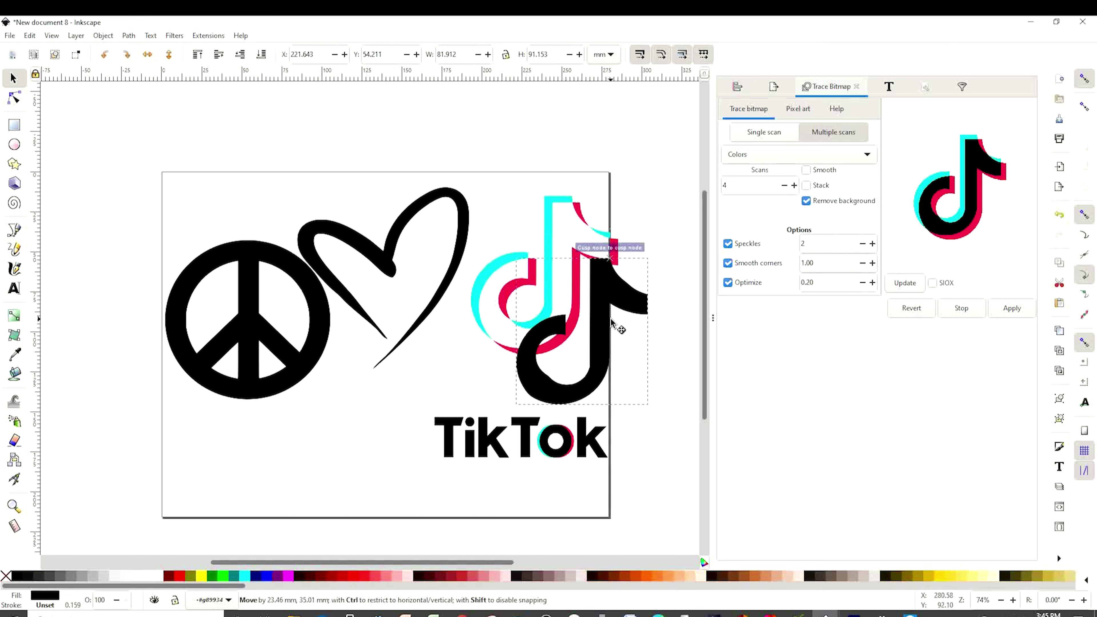
pyautogui.moveTo(553, 210); pyautogui.dragTo(500, 186)
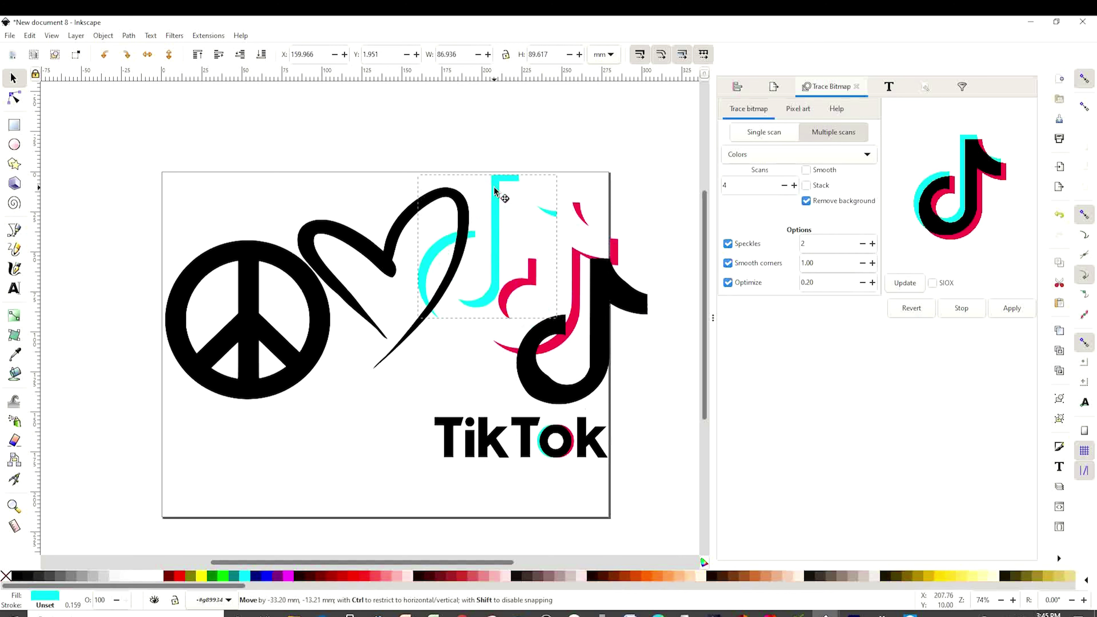
pyautogui.moveTo(616, 254); pyautogui.dragTo(619, 225)
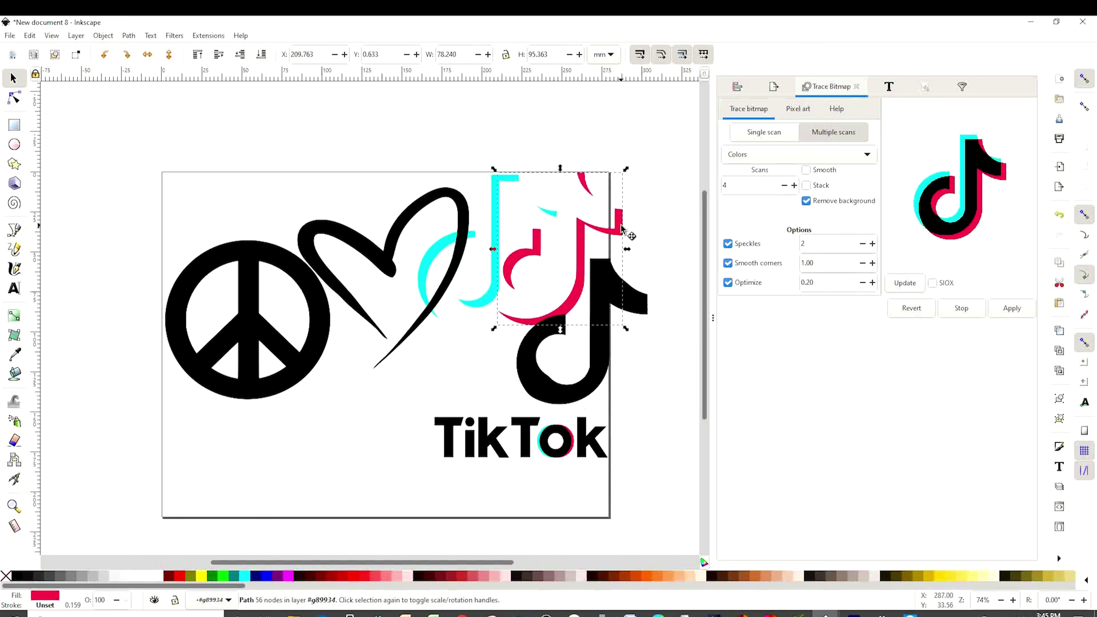
pyautogui.click(1059, 216)
pyautogui.click(1060, 216)
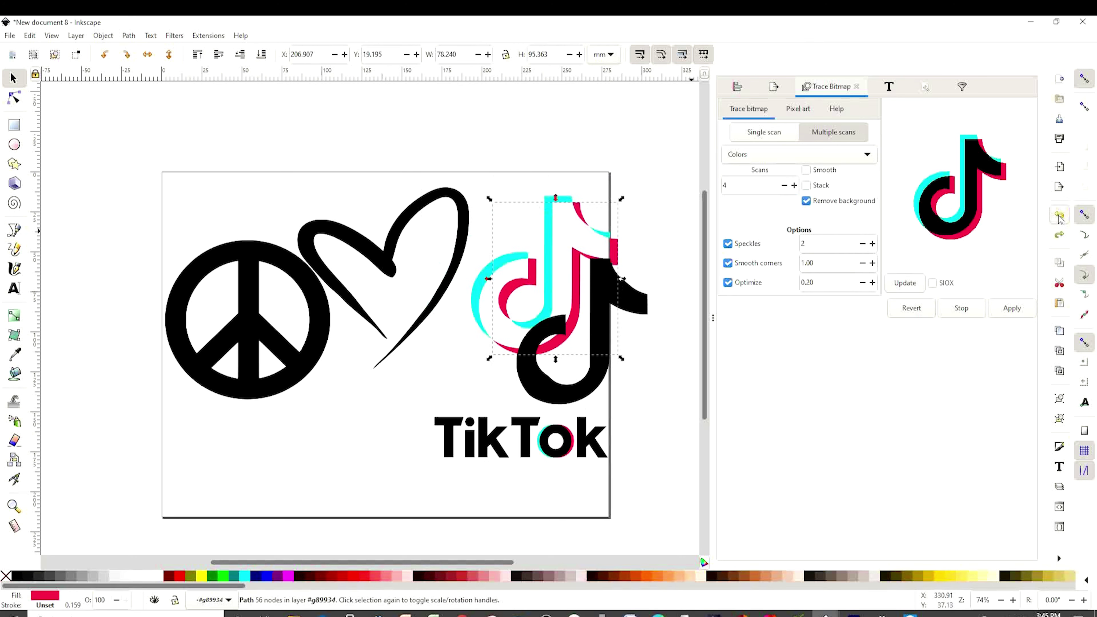
pyautogui.click(1060, 216)
# Select the traced logo's three coloured paths together and group them
pyautogui.click(512, 153)
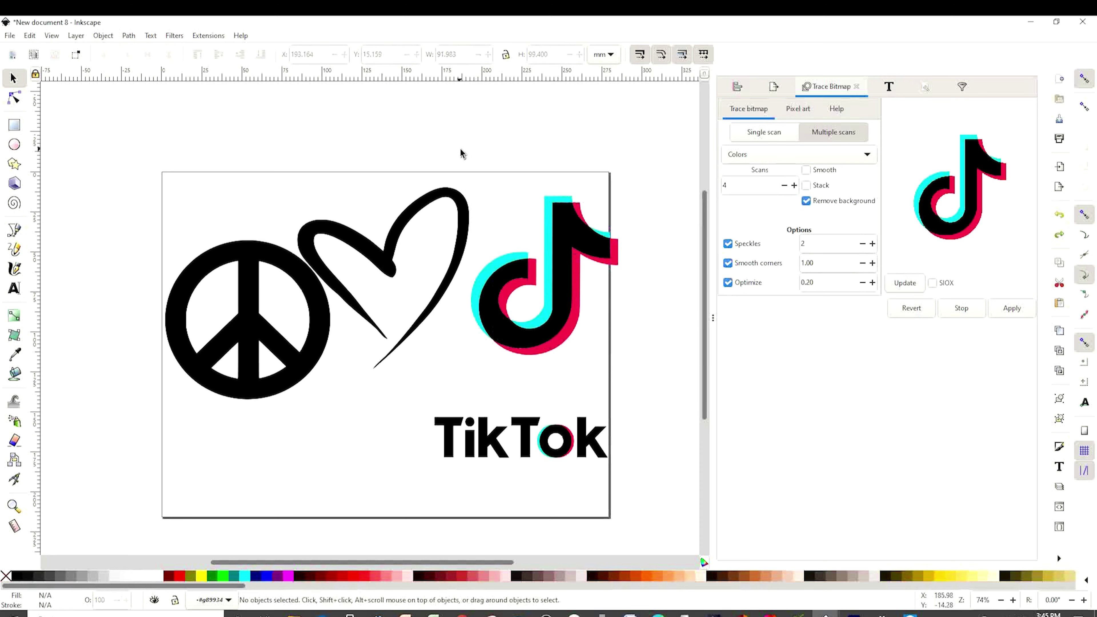
pyautogui.moveTo(449, 147)
pyautogui.mouseDown()
pyautogui.moveTo(494, 260)
pyautogui.moveTo(644, 375)
pyautogui.mouseUp()
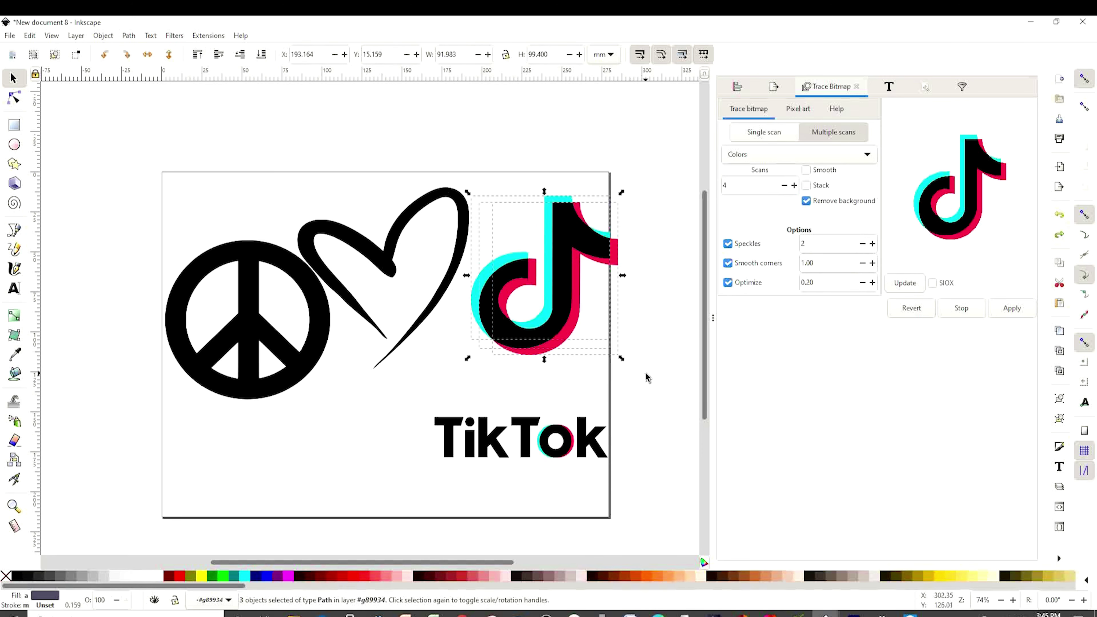
pyautogui.rightClick(564, 285)
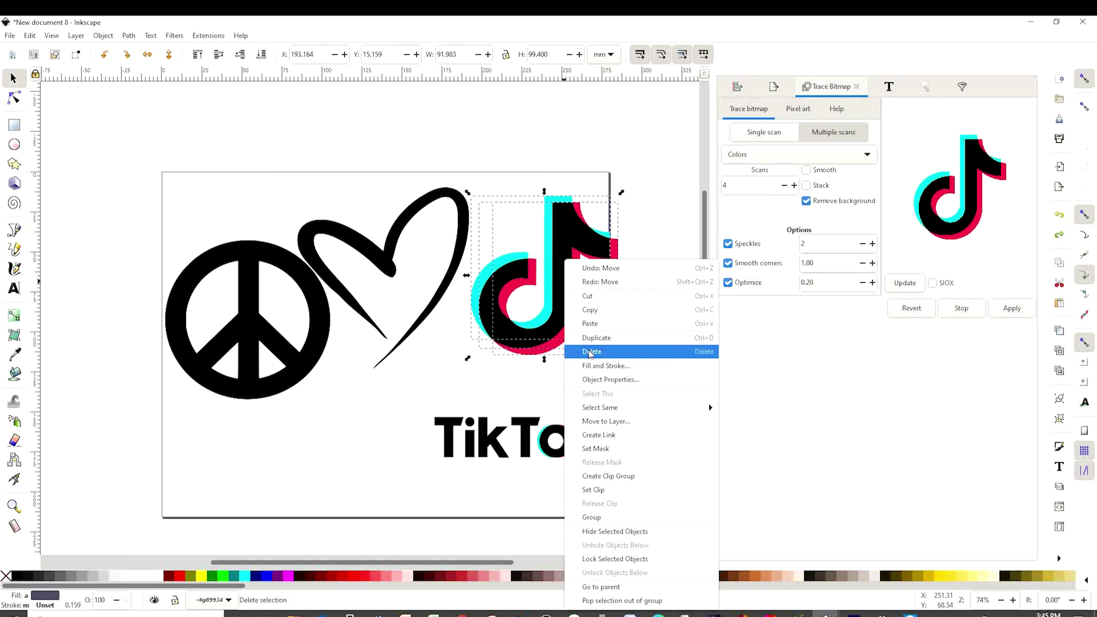
pyautogui.click(623, 517)
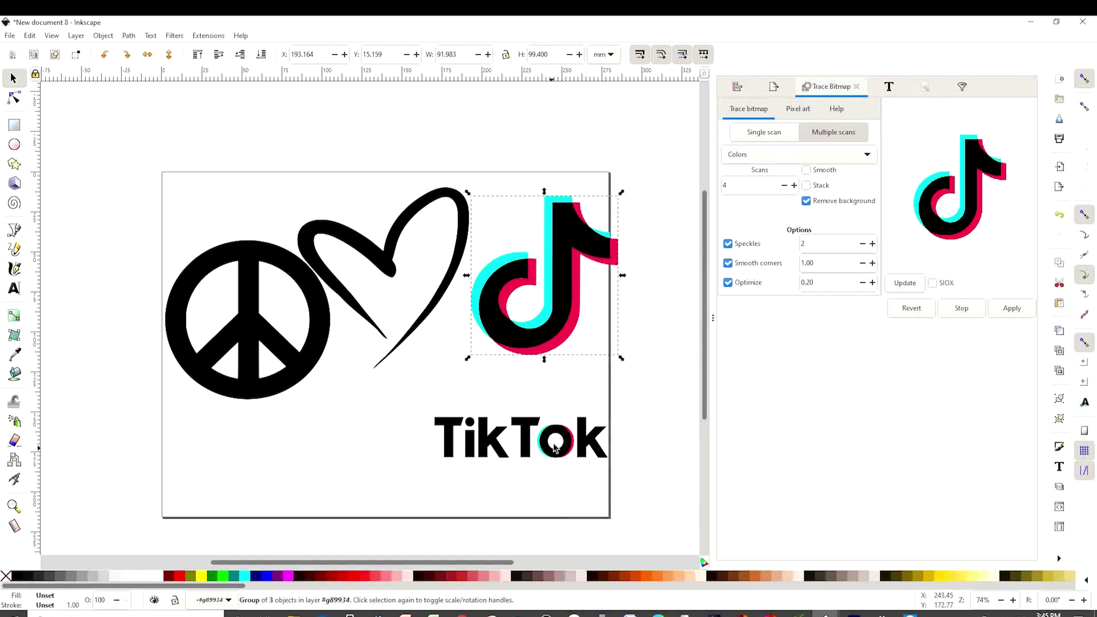
# Move the TikTok wordmark toward the page centre and trace it into vectors with the four-scan Colors settings
pyautogui.moveTo(562, 436); pyautogui.dragTo(508, 429)
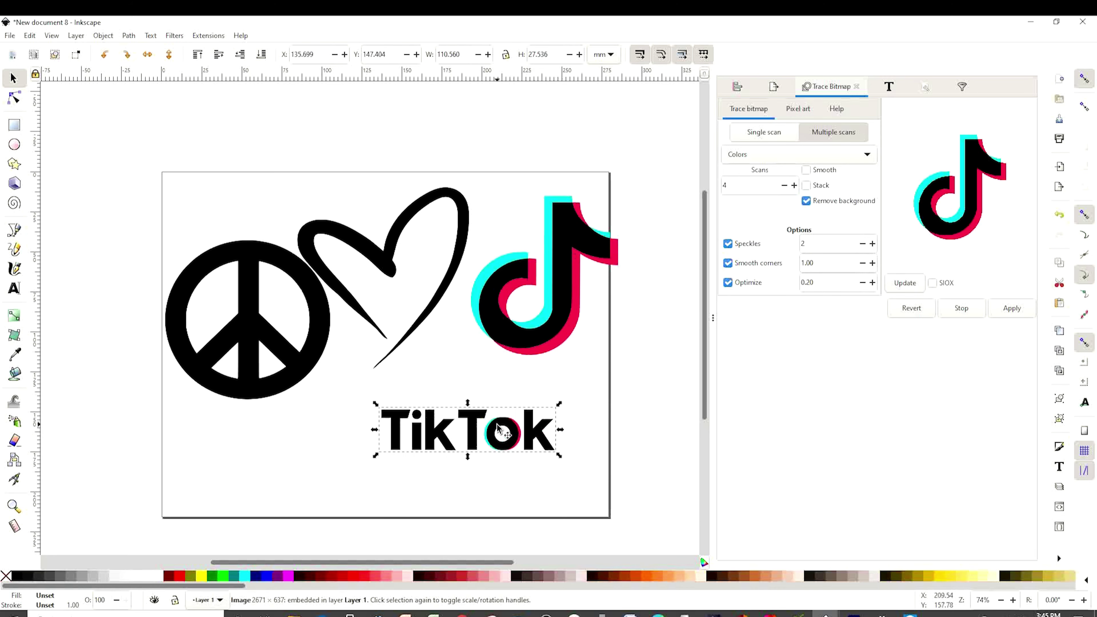
pyautogui.click(479, 421)
pyautogui.click(905, 282)
pyautogui.click(1012, 308)
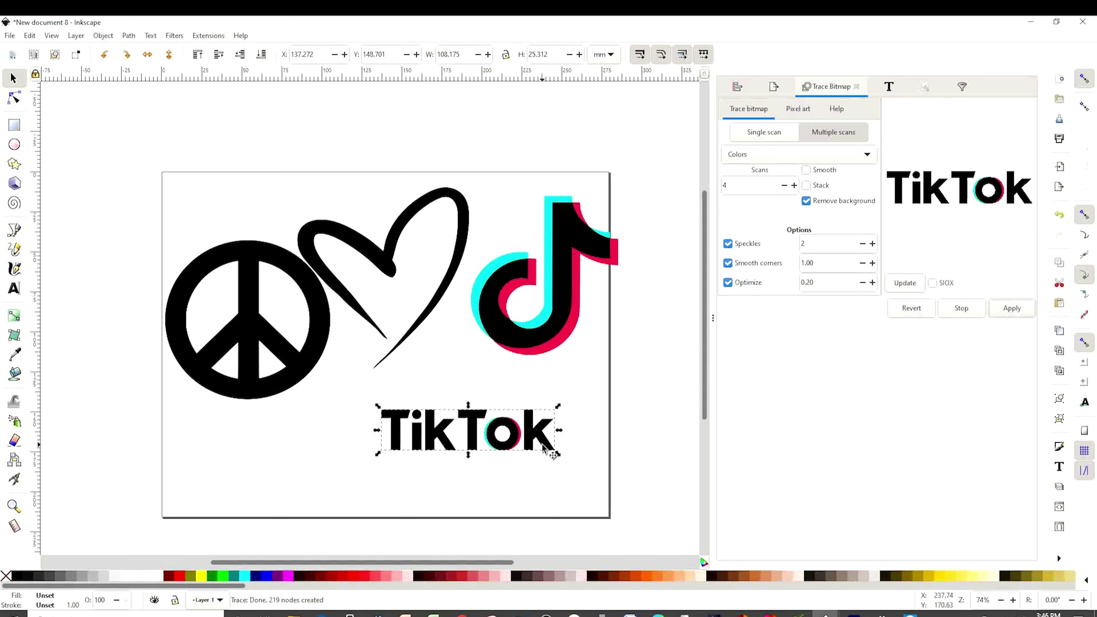
# Delete the original wordmark bitmap and place the traced wordmark below the TikTok logo
pyautogui.moveTo(553, 436)
pyautogui.mouseDown()
pyautogui.moveTo(536, 398)
pyautogui.moveTo(537, 357)
pyautogui.moveTo(646, 378)
pyautogui.mouseUp()
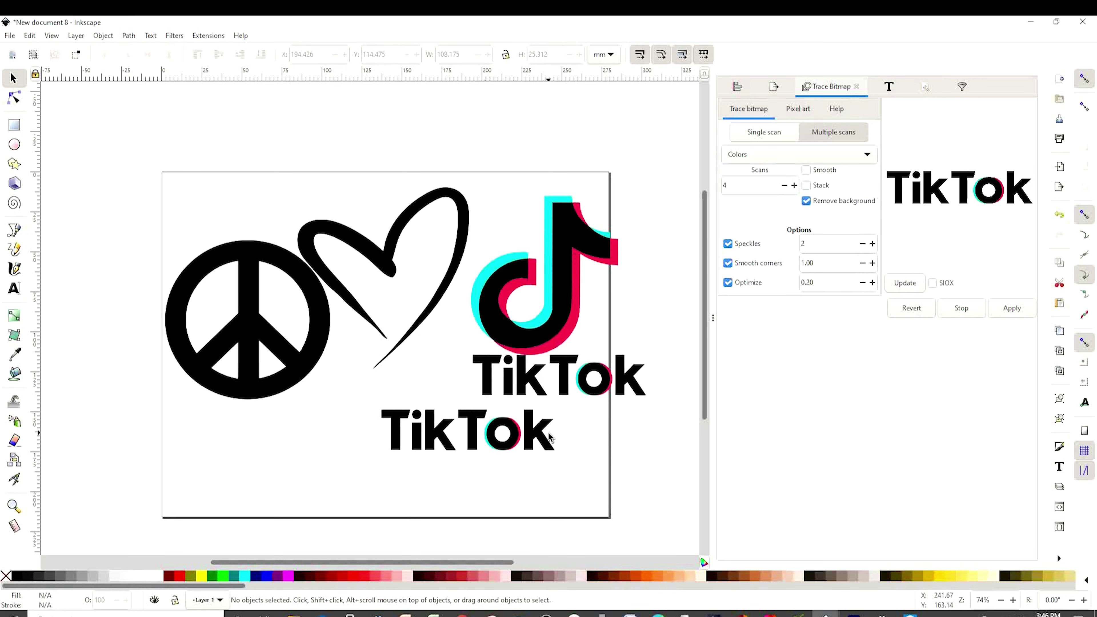
pyautogui.click(540, 438)
pyautogui.press('Delete')
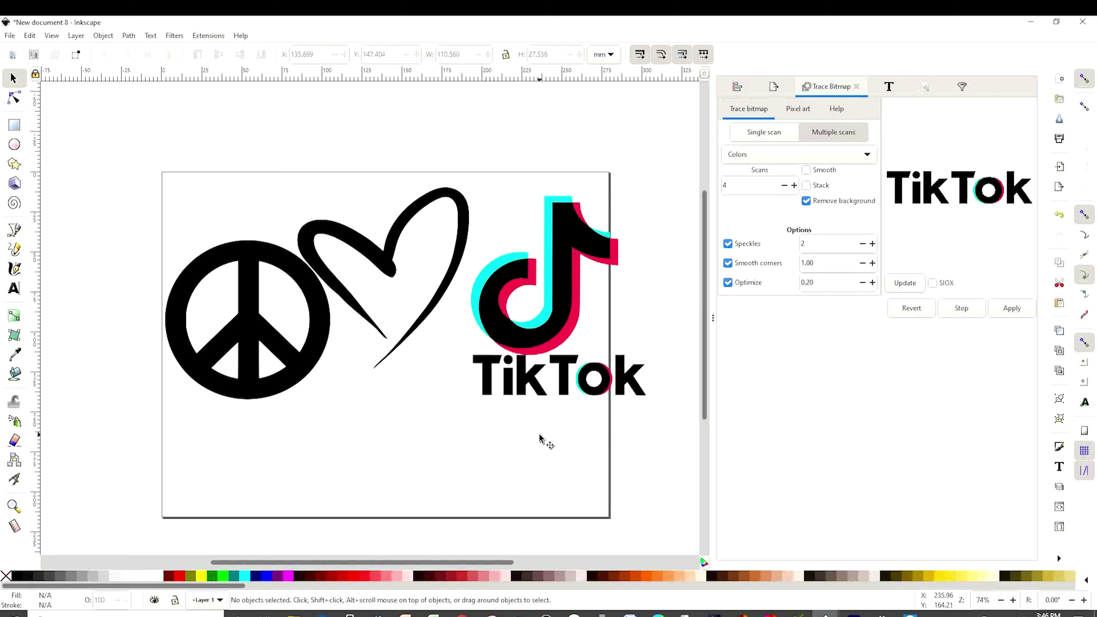
pyautogui.moveTo(534, 393); pyautogui.dragTo(505, 439)
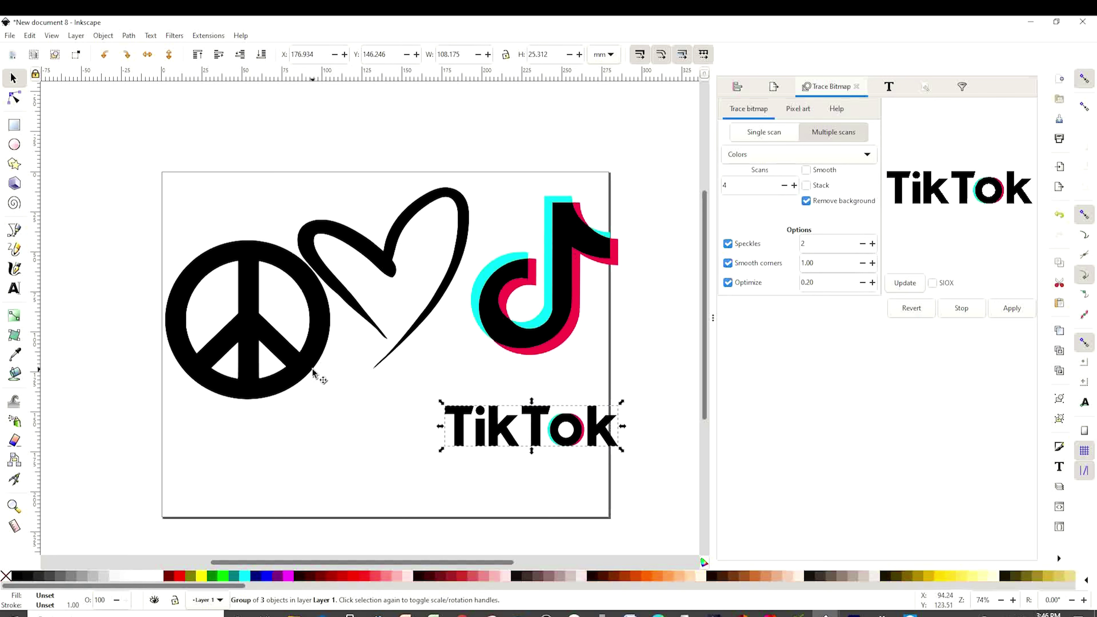
# Move the peace sign up level with the logo, and rotate and fit the heart between them
pyautogui.moveTo(313, 366); pyautogui.dragTo(316, 327)
pyautogui.moveTo(393, 269); pyautogui.dragTo(411, 258)
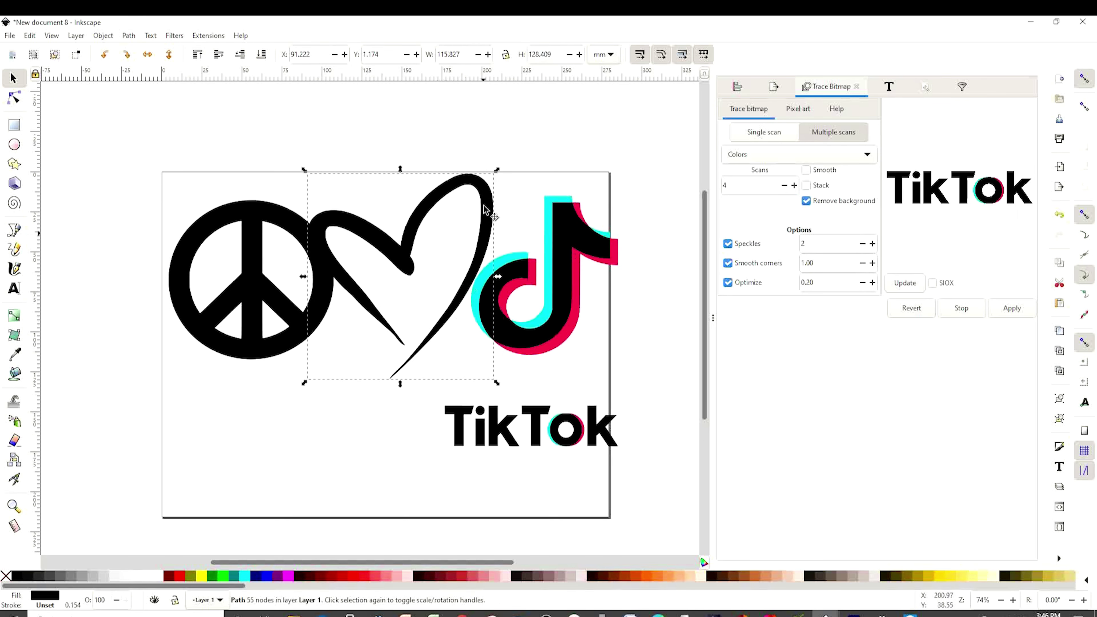
pyautogui.click(15, 98)
pyautogui.press('s')
pyautogui.press(']')
pyautogui.press('Tab')
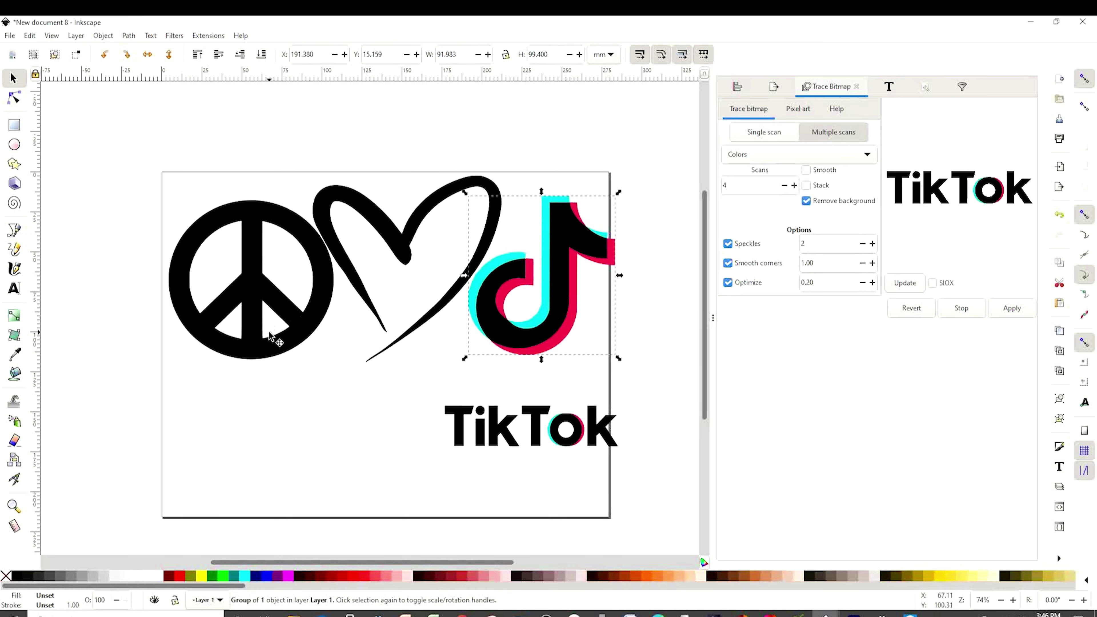
# Resize the peace sign to about 102 × 105 mm and shrink the wordmark to about 94 × 21 mm beneath the logo
pyautogui.moveTo(291, 346); pyautogui.dragTo(286, 333)
pyautogui.moveTo(562, 432)
pyautogui.mouseDown()
pyautogui.moveTo(580, 421)
pyautogui.moveTo(570, 413)
pyautogui.mouseUp()
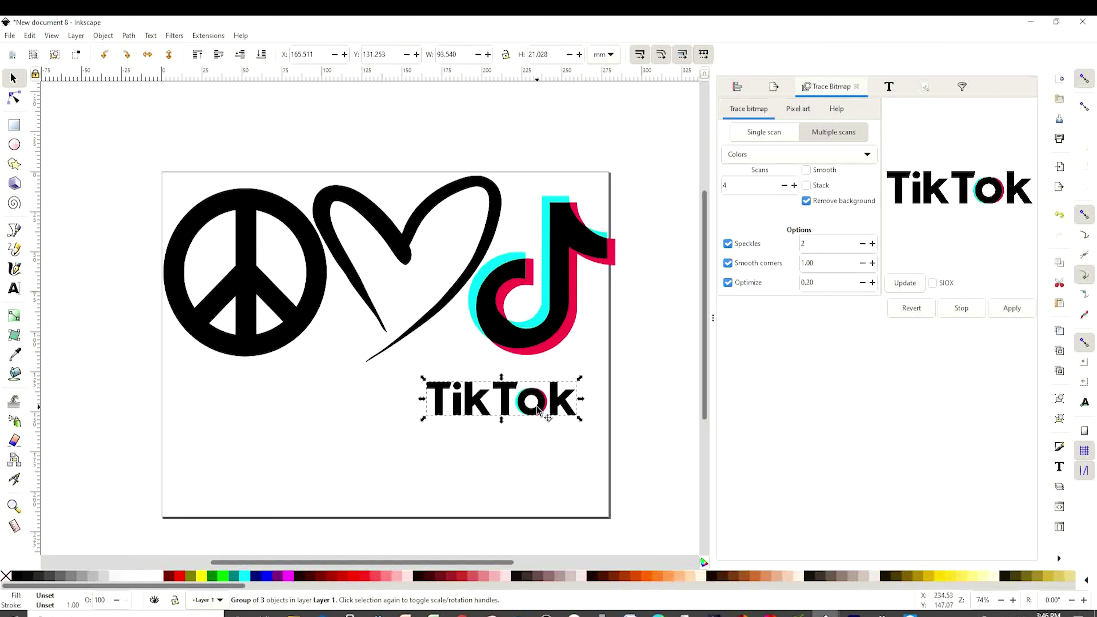
# Create a linked offset of the peace sign
pyautogui.click(243, 303)
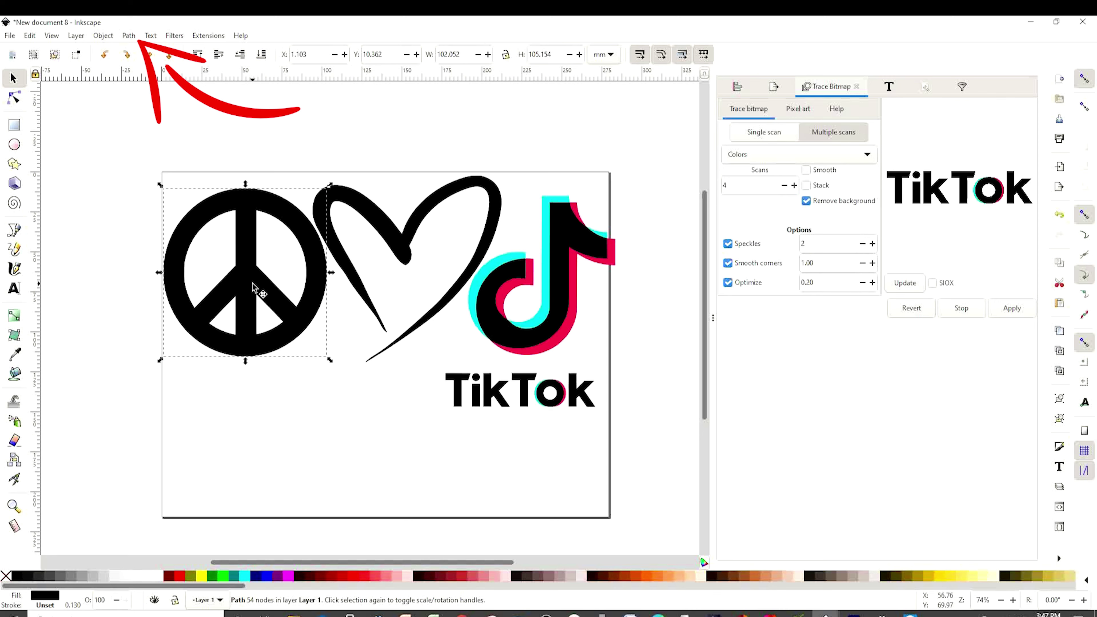
pyautogui.click(129, 36)
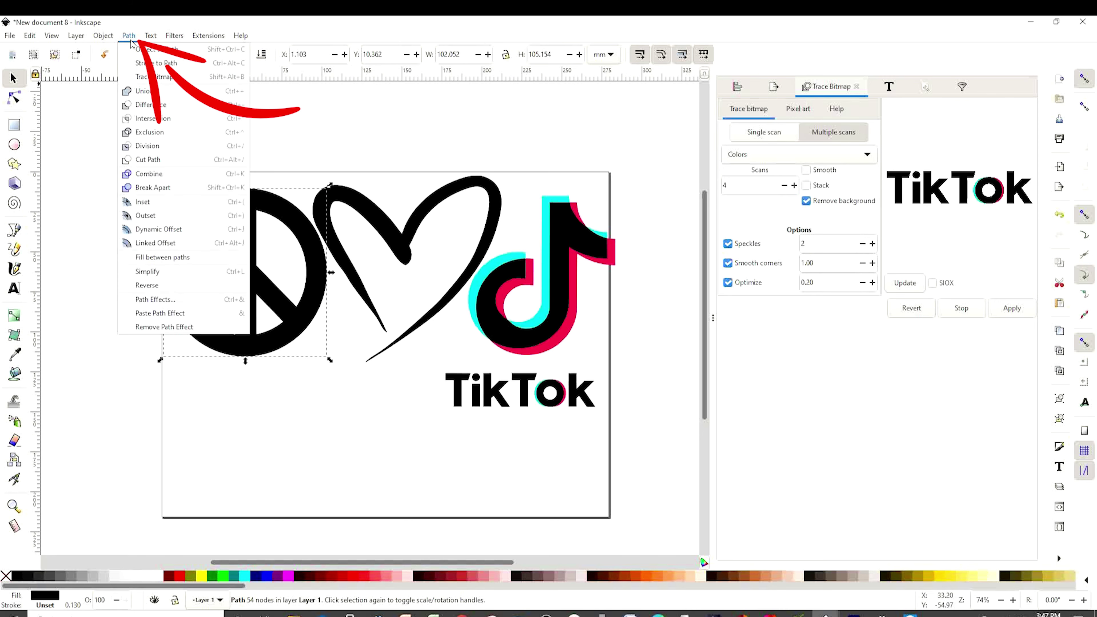
pyautogui.click(171, 248)
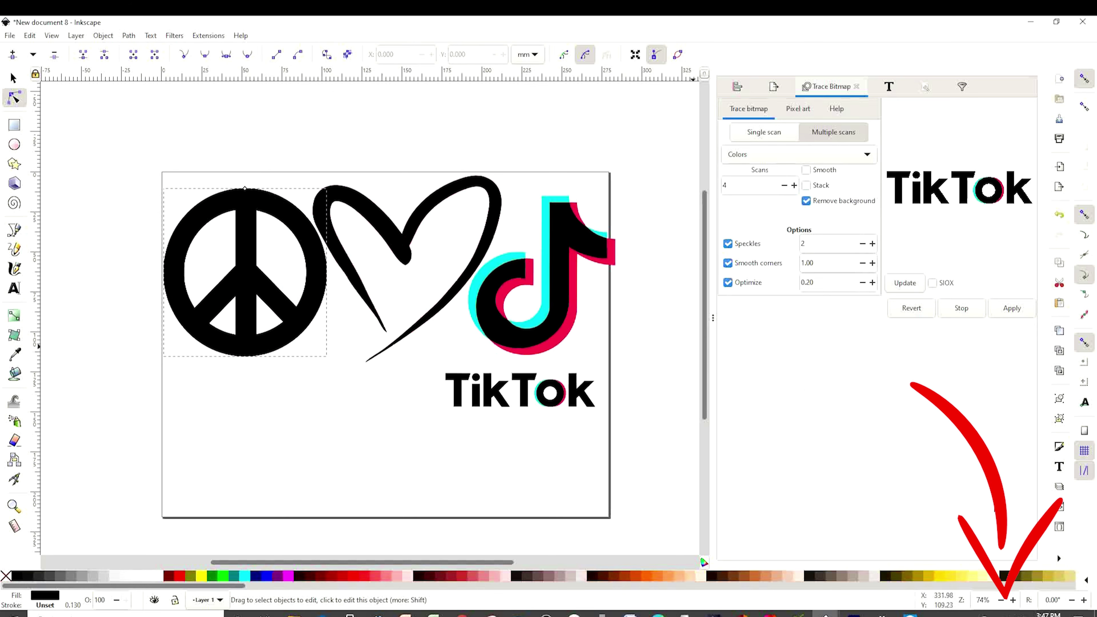
# Expand the peace sign's linked offset outward by about 2 mm using its offset handle
pyautogui.click(1013, 600)
pyautogui.click(1013, 601)
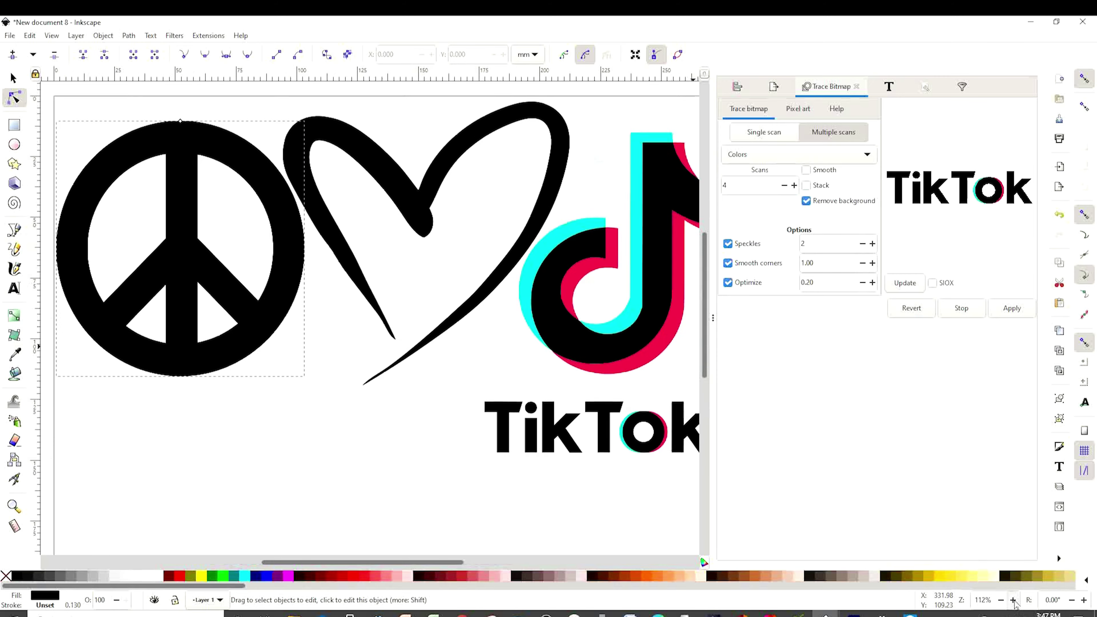
pyautogui.click(1014, 601)
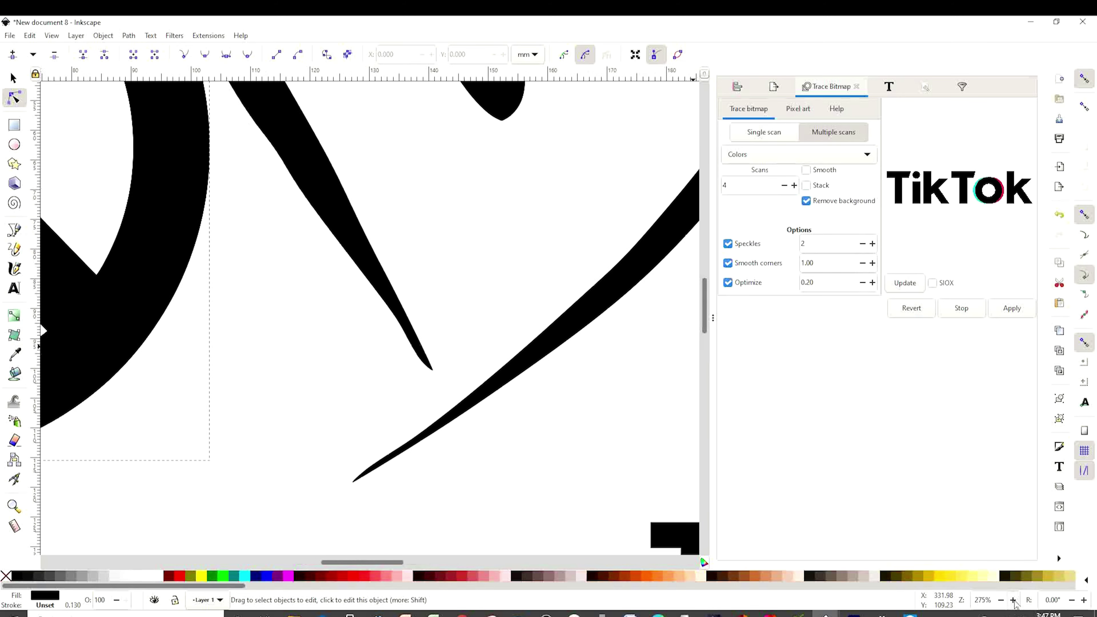
pyautogui.hscroll(-10, 370, 565)
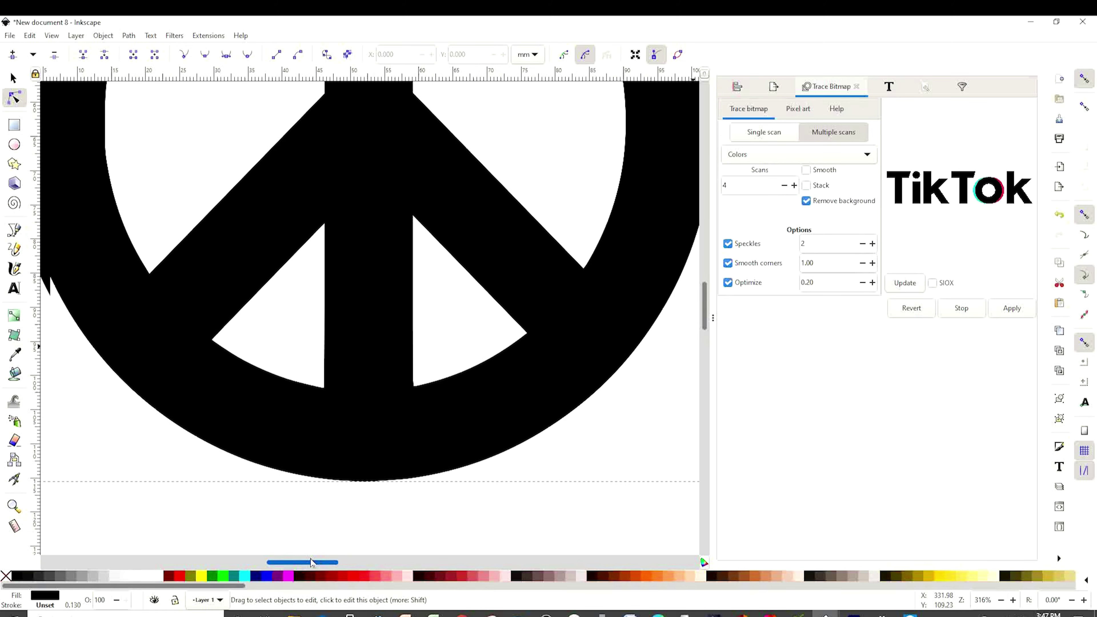
pyautogui.scroll(5, 405, 453)
pyautogui.scroll(5, 405, 453)
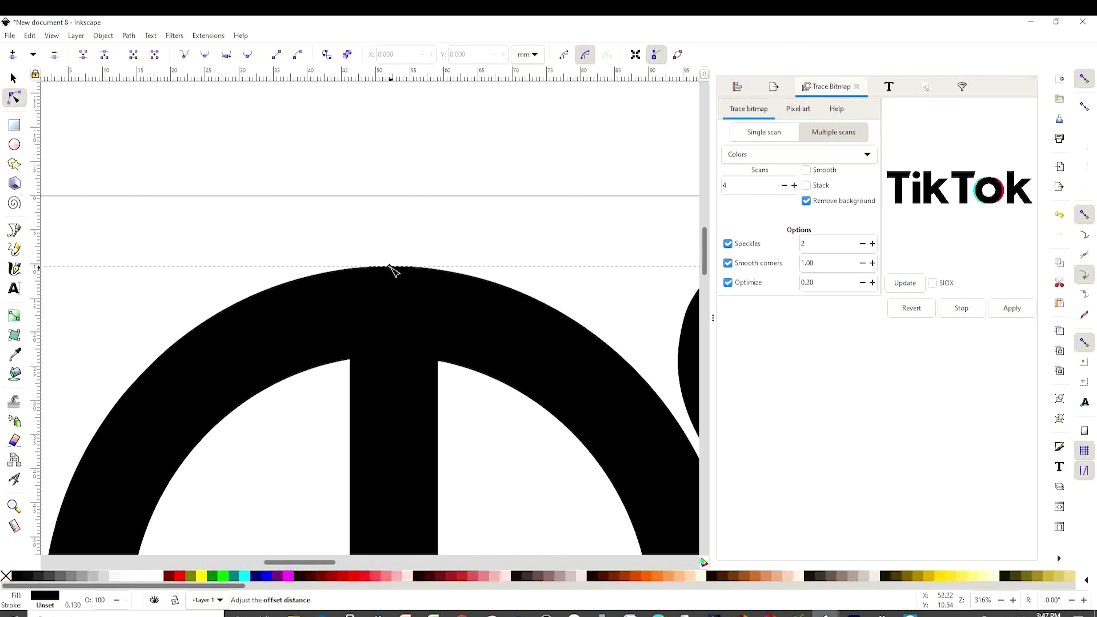
pyautogui.moveTo(390, 266); pyautogui.dragTo(389, 252)
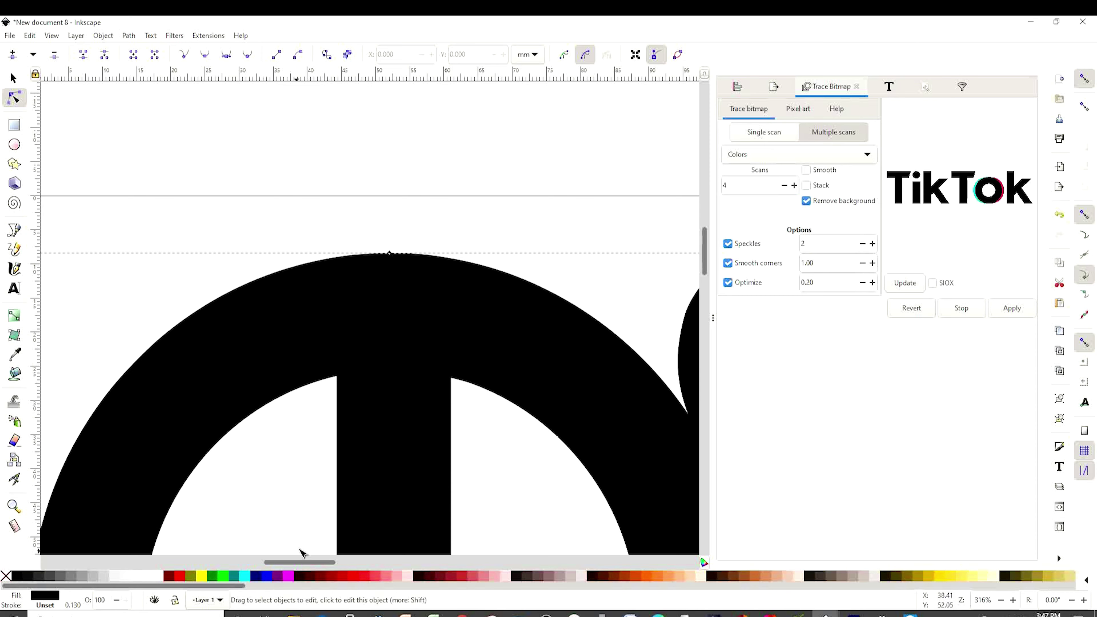
# Colour the peace sign's offset outline with the TikTok logo's cyan (02f4ecff), sampled from the logo
pyautogui.click(245, 577)
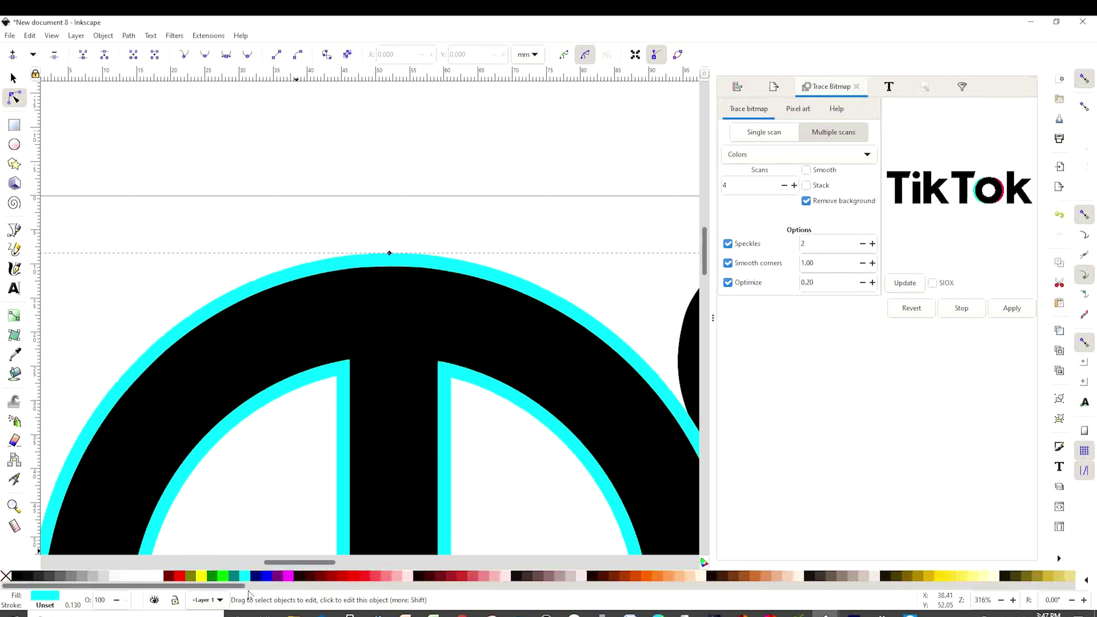
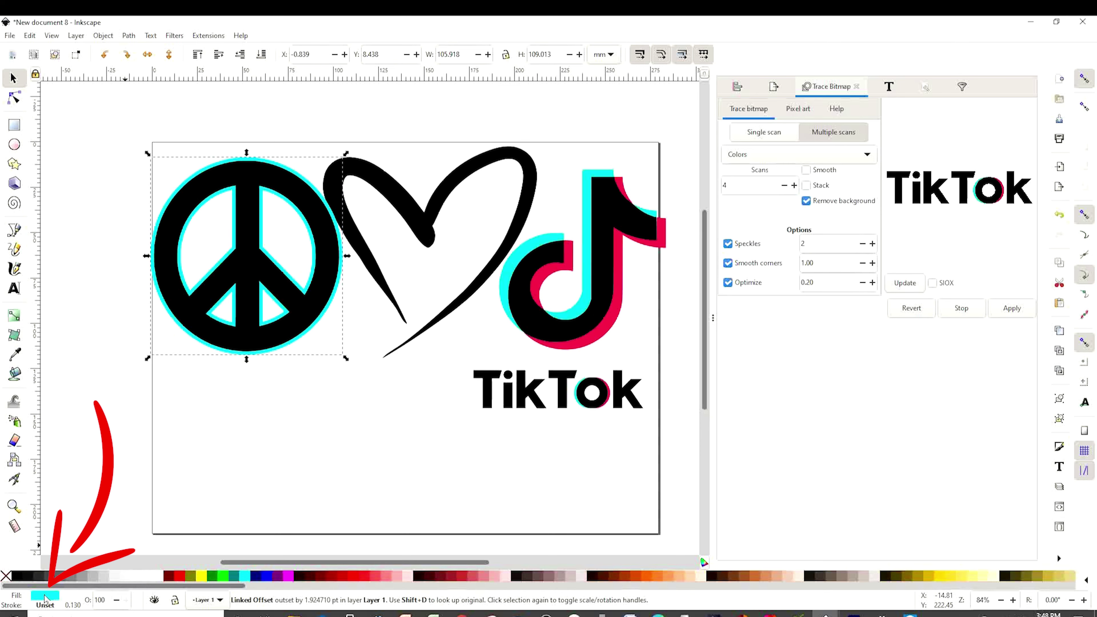
pyautogui.click(45, 597)
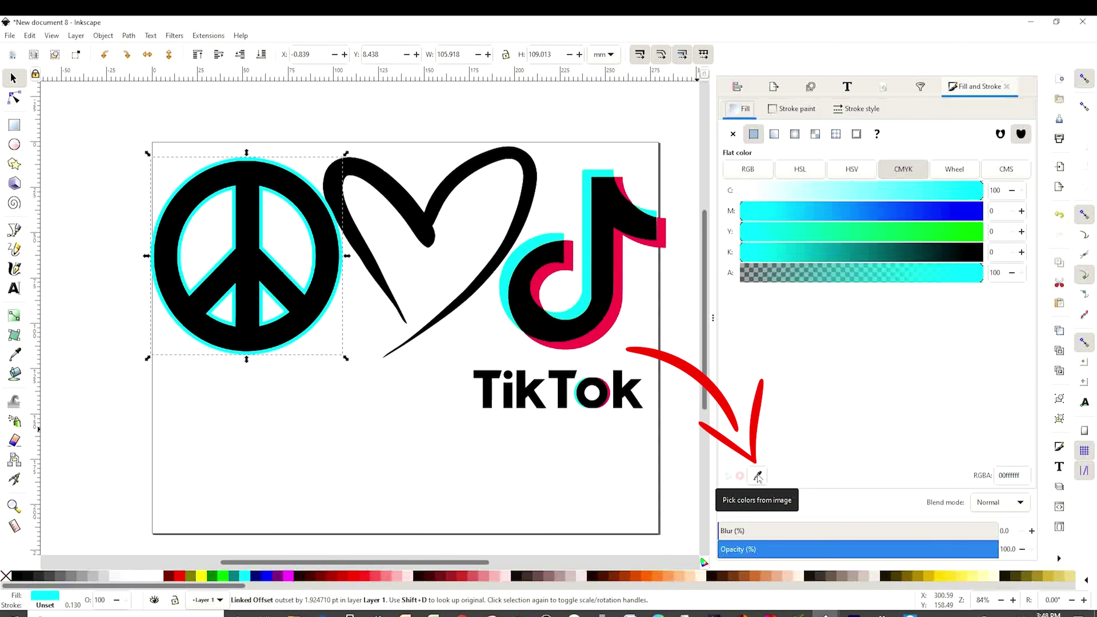
pyautogui.click(758, 475)
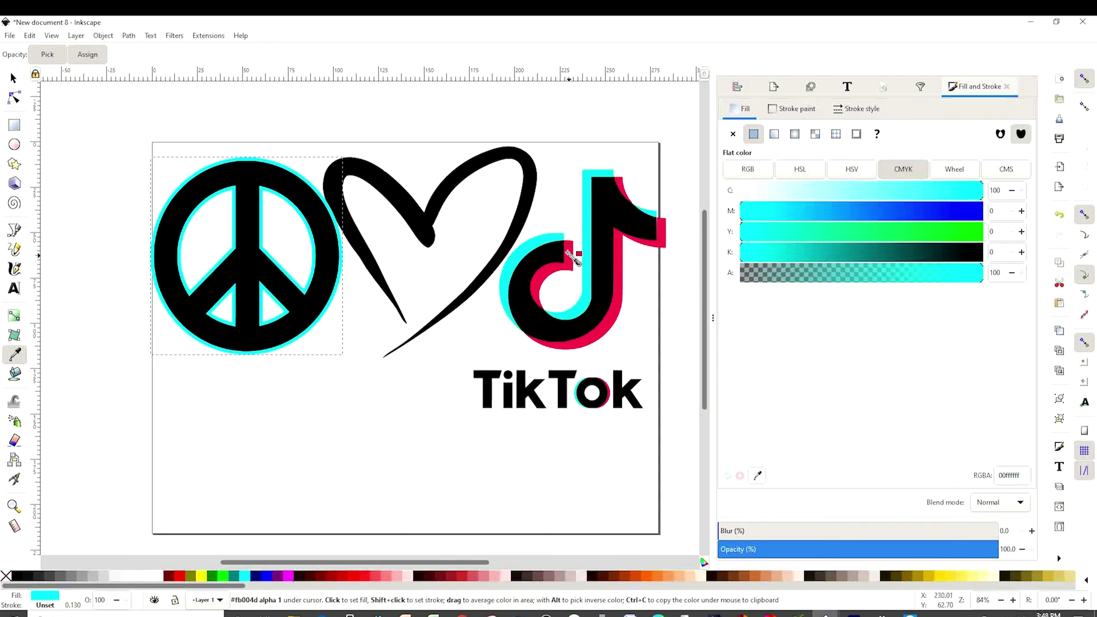
pyautogui.click(543, 238)
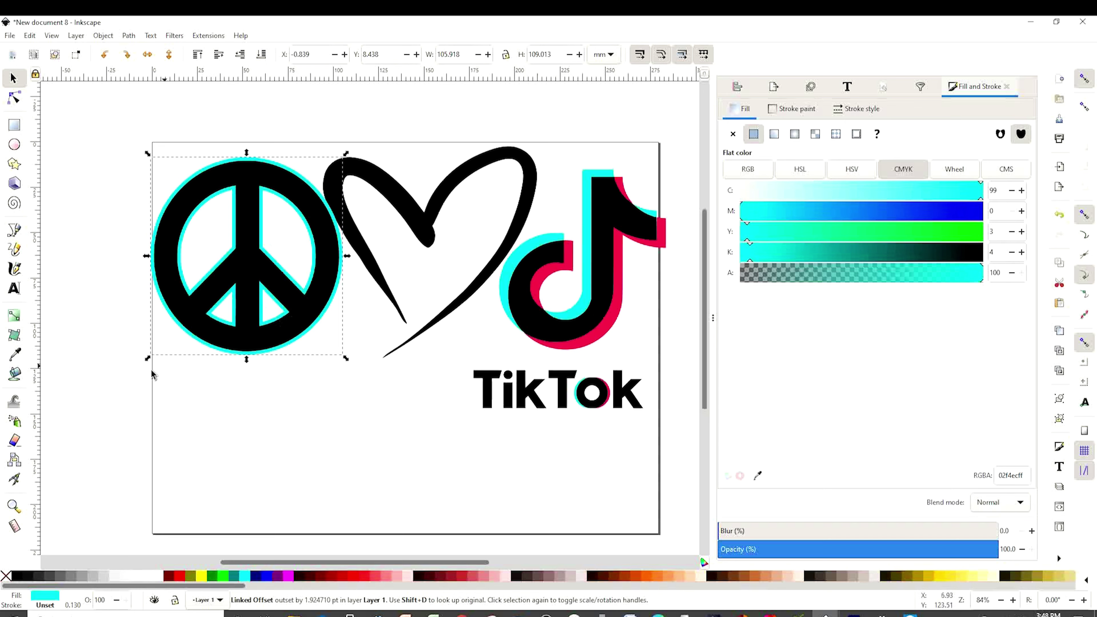
# Bucket-fill the four open areas inside the peace sign
pyautogui.click(20, 378)
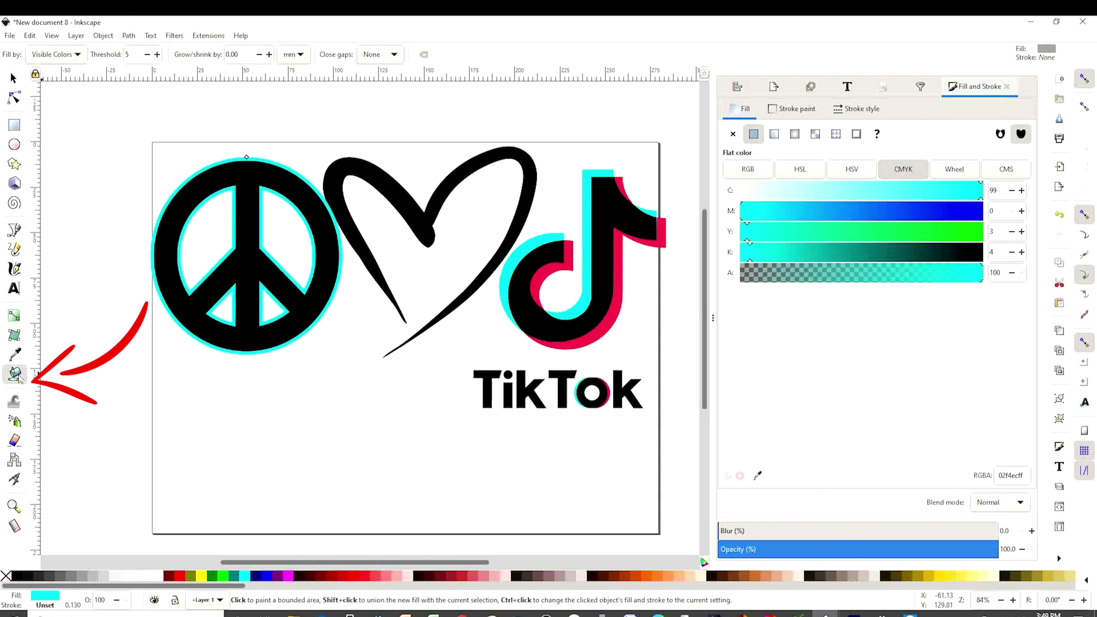
pyautogui.click(195, 241)
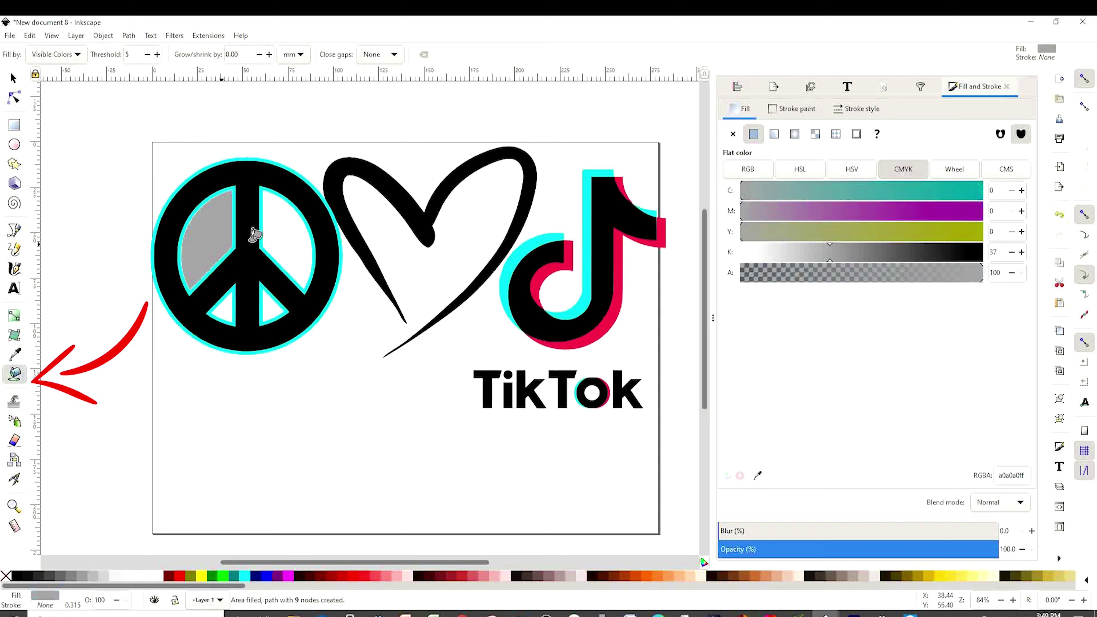
pyautogui.click(287, 227)
pyautogui.click(276, 306)
pyautogui.click(230, 308)
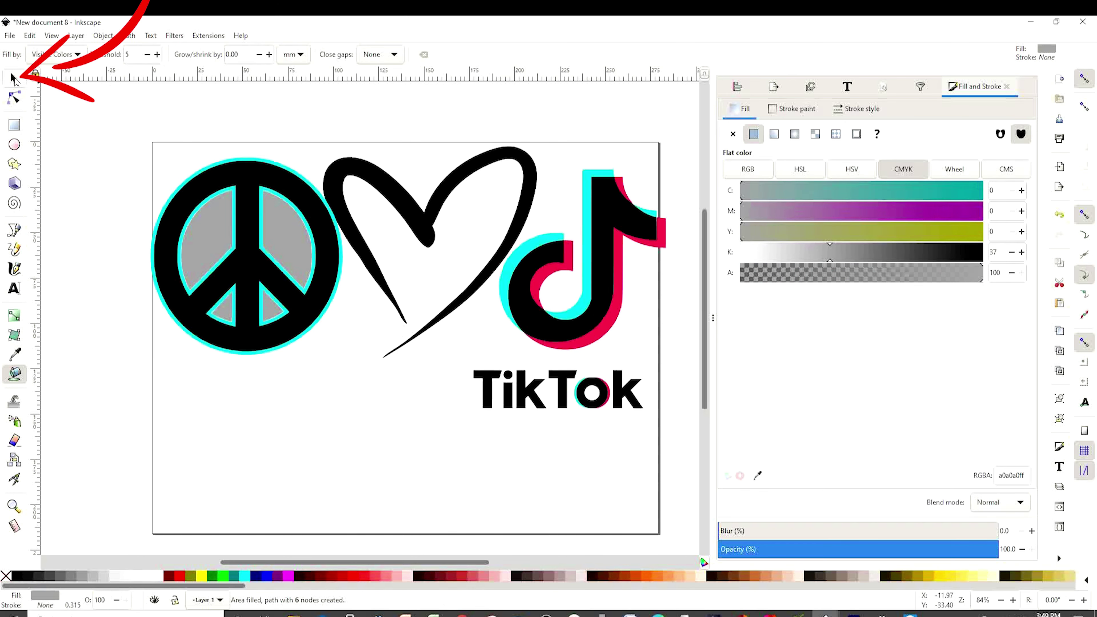
# Recolour the four filled areas inside the peace sign with the TikTok logo's red (fb004dff), sampled from the logo
pyautogui.click(13, 78)
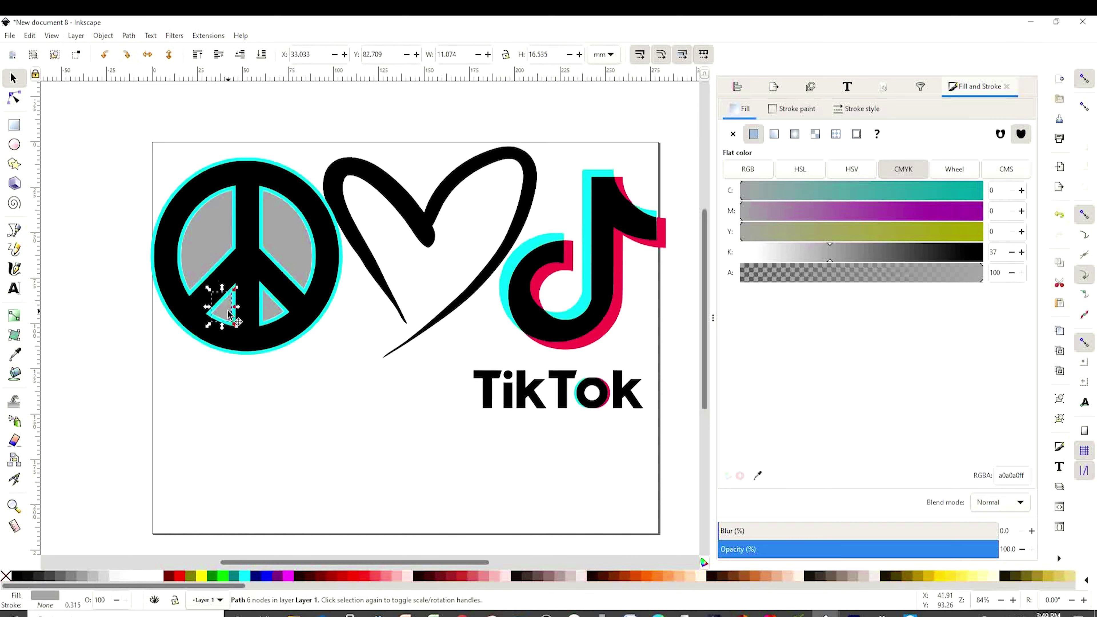
pyautogui.click(758, 476)
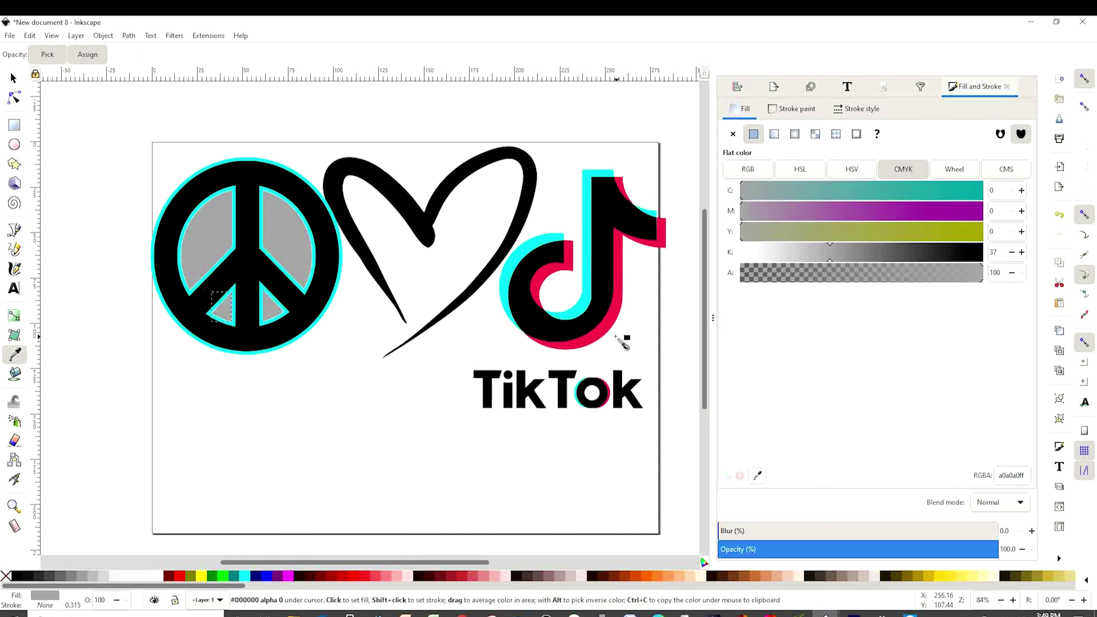
pyautogui.click(606, 329)
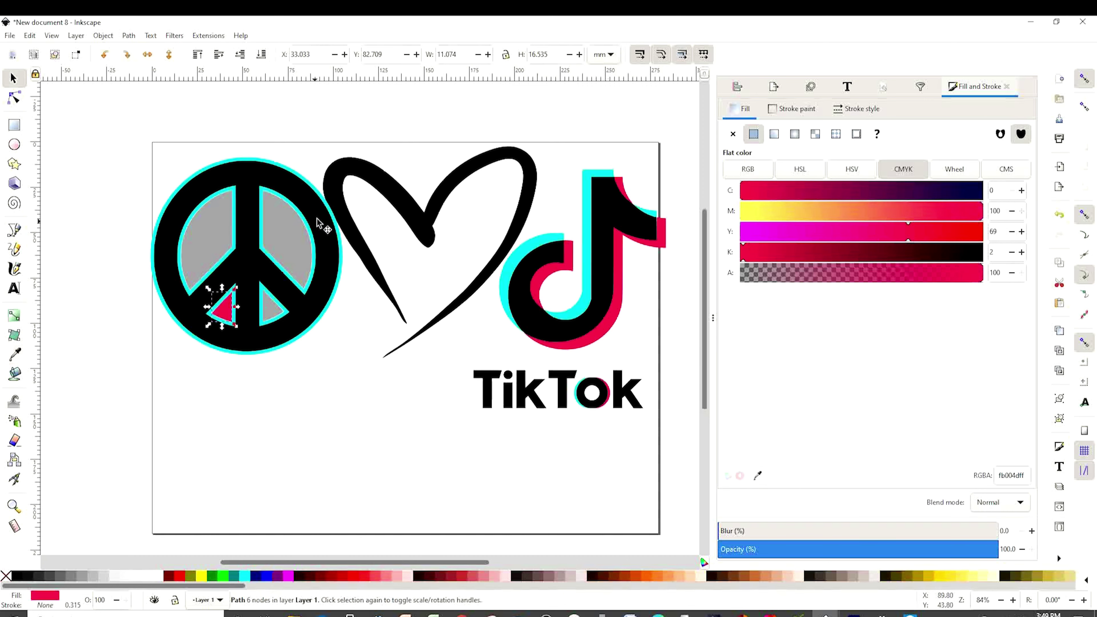
pyautogui.click(275, 312)
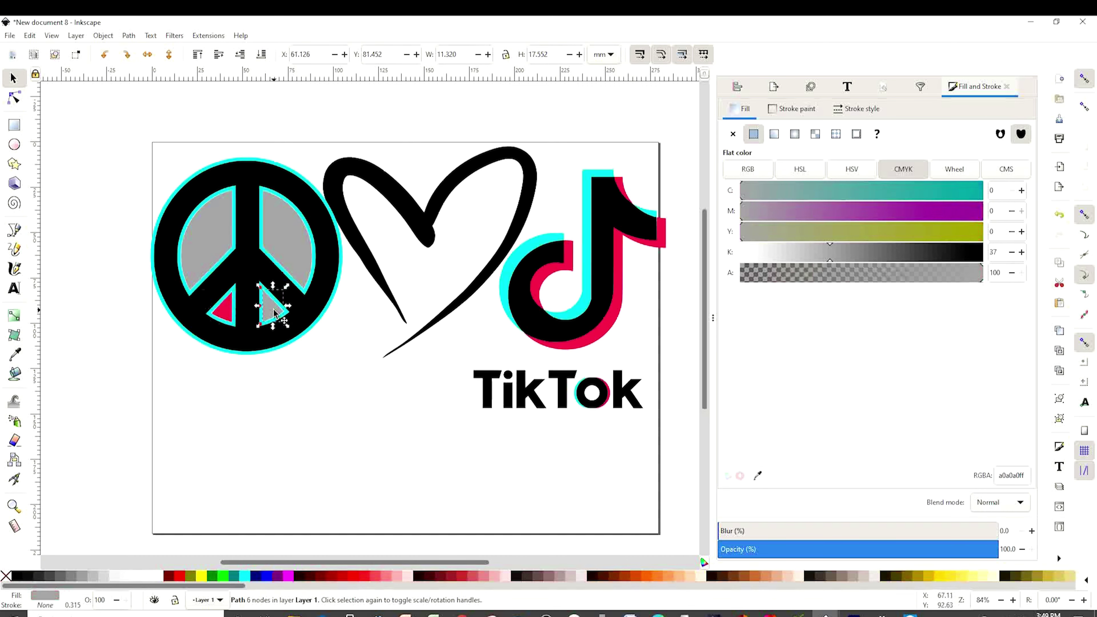
pyautogui.click(761, 476)
pyautogui.click(572, 335)
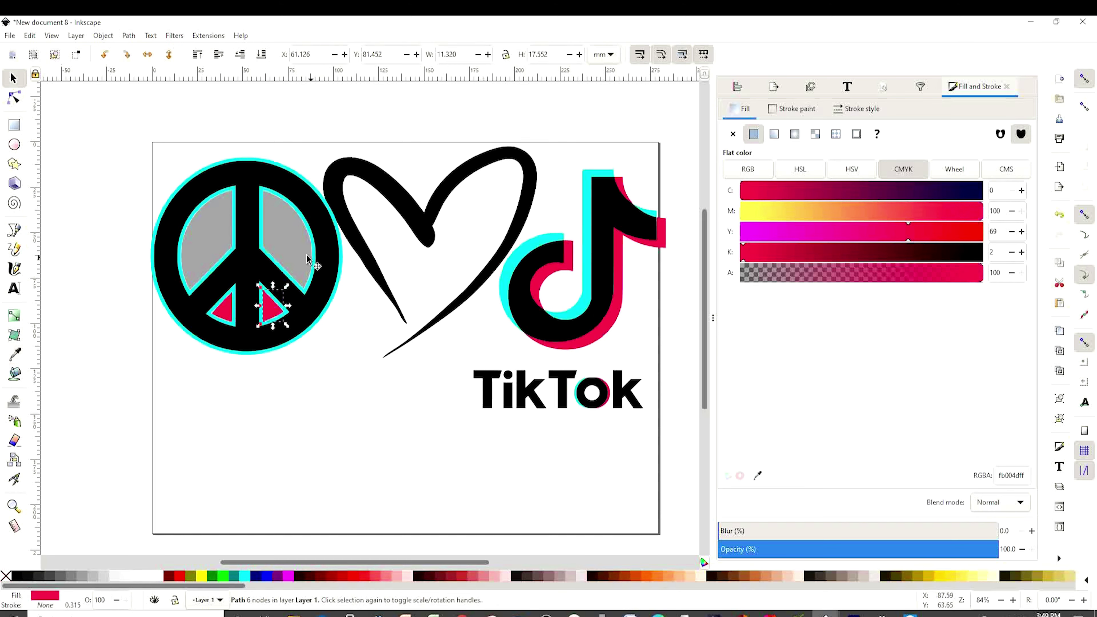
pyautogui.click(308, 260)
pyautogui.press('d')
pyautogui.moveTo(614, 320); pyautogui.dragTo(611, 317)
pyautogui.click(17, 73)
pyautogui.press('Escape')
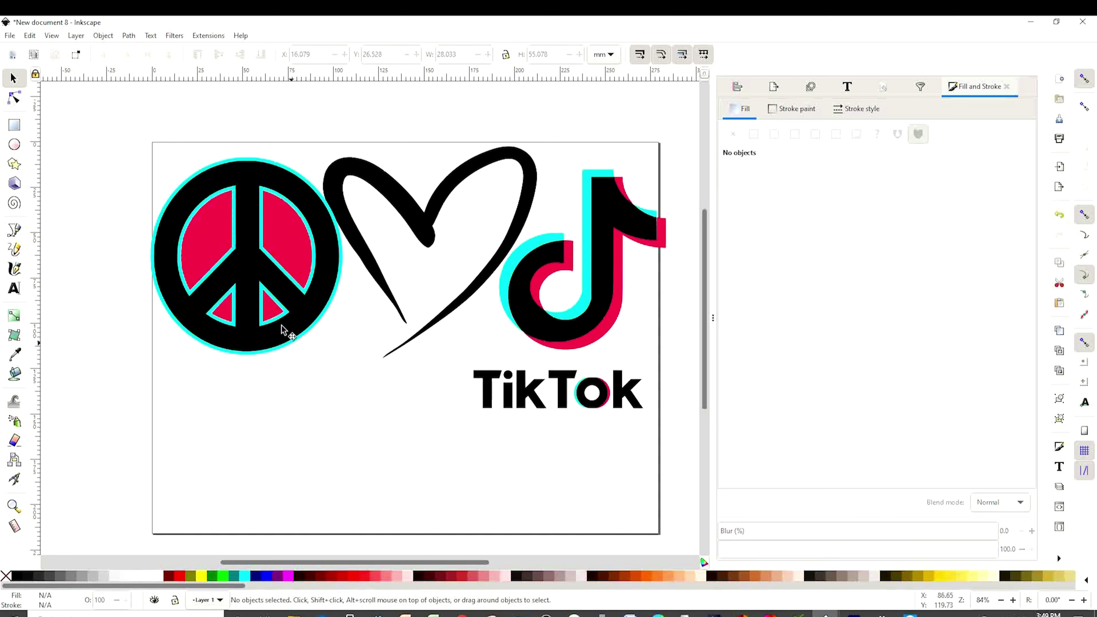
# Undo the accidental nudge of the red fill and group the peace sign, its outline and its four fills
pyautogui.moveTo(220, 245)
pyautogui.mouseDown()
pyautogui.moveTo(341, 317)
pyautogui.moveTo(221, 245)
pyautogui.mouseUp()
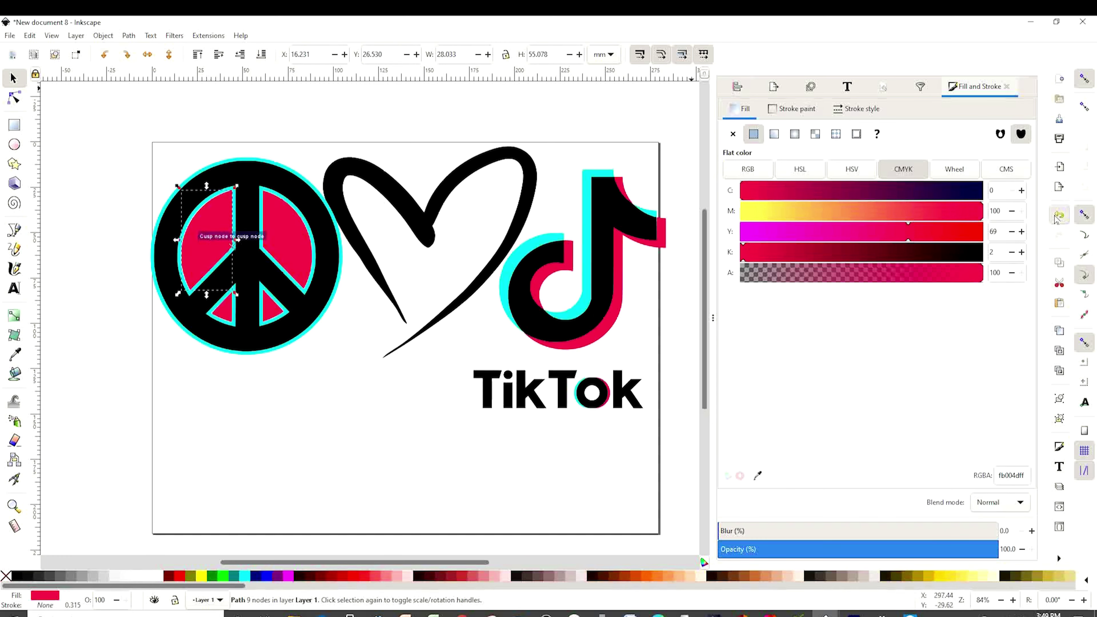
pyautogui.click(129, 187)
pyautogui.moveTo(117, 142)
pyautogui.mouseDown()
pyautogui.moveTo(388, 400)
pyautogui.moveTo(345, 368)
pyautogui.mouseUp()
pyautogui.rightClick(252, 296)
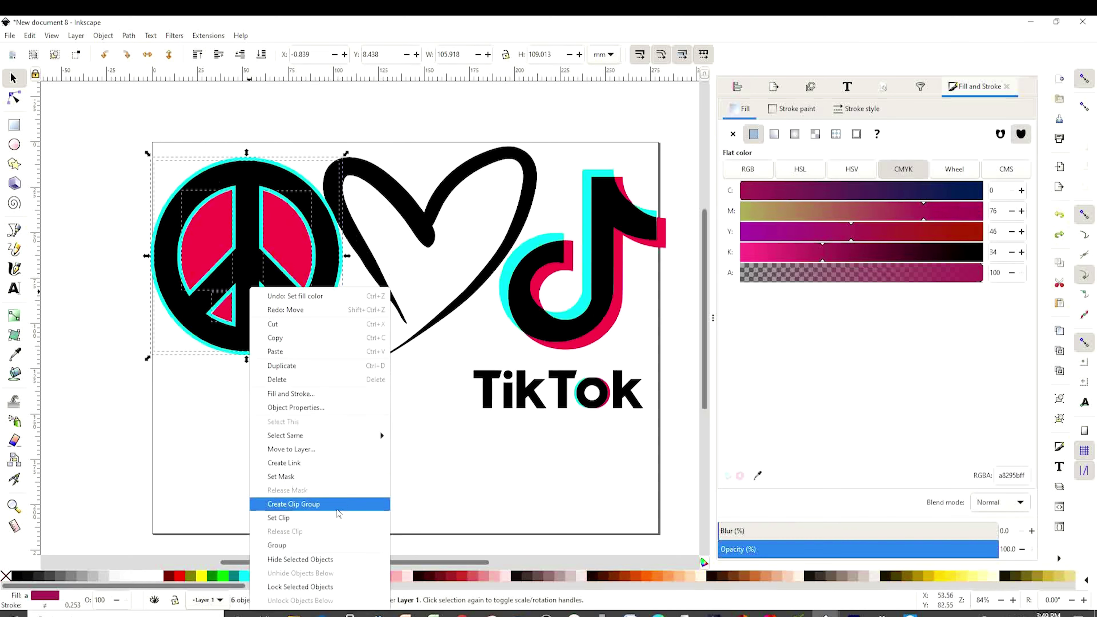
pyautogui.click(301, 550)
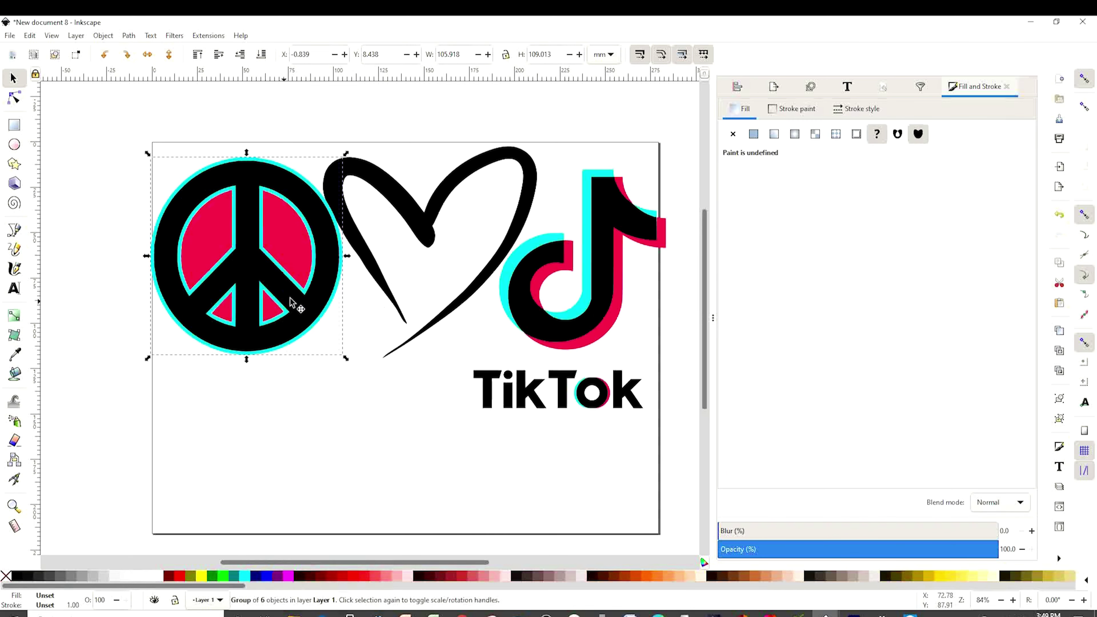
# Move the peace sign group slightly down and right, and shift the heart slightly right to about X 98, Y 2 mm
pyautogui.moveTo(307, 301); pyautogui.dragTo(314, 302)
pyautogui.click(385, 418)
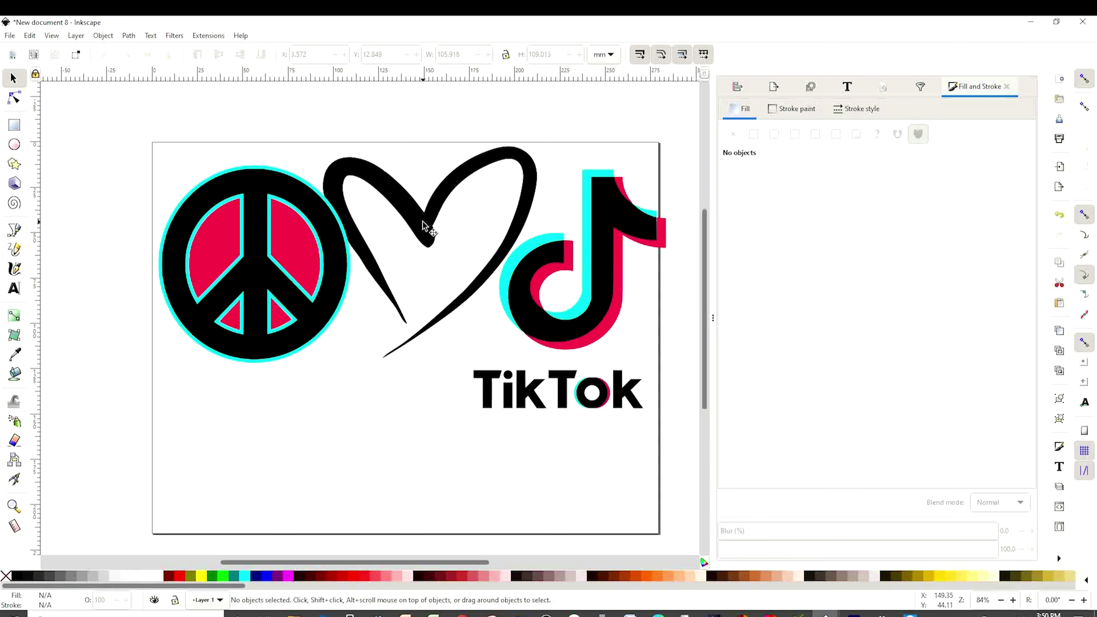
pyautogui.moveTo(423, 225); pyautogui.dragTo(436, 234)
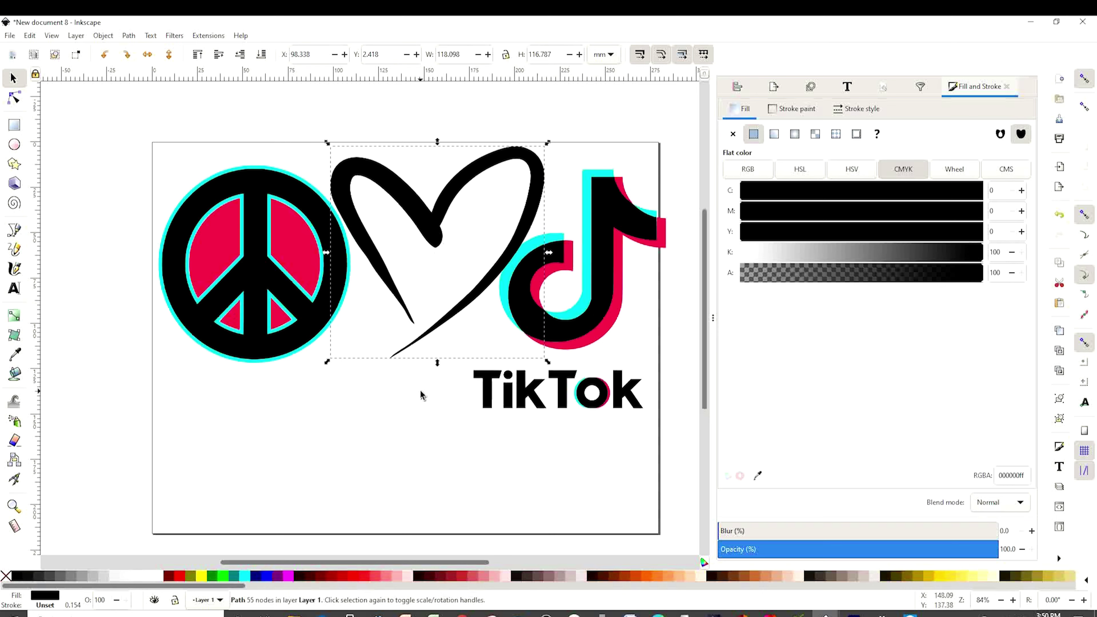
pyautogui.click(421, 396)
# Extend the tip of the heart's short stroke to about X 161, Y 125 mm so it crosses the other stroke
pyautogui.doubleClick(432, 233)
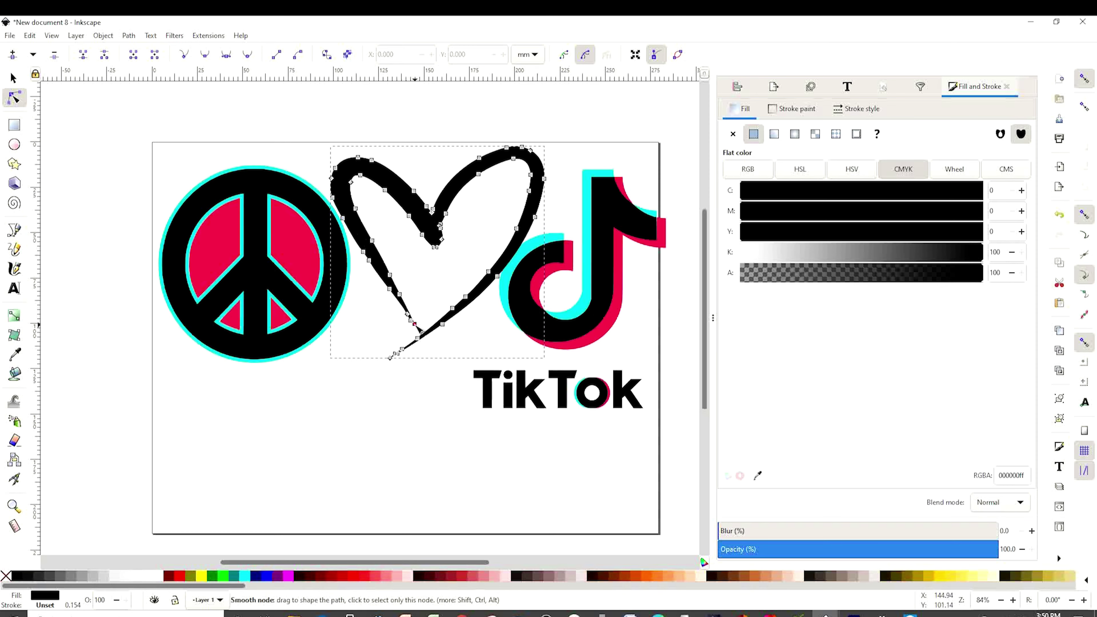
pyautogui.moveTo(414, 323); pyautogui.dragTo(447, 371)
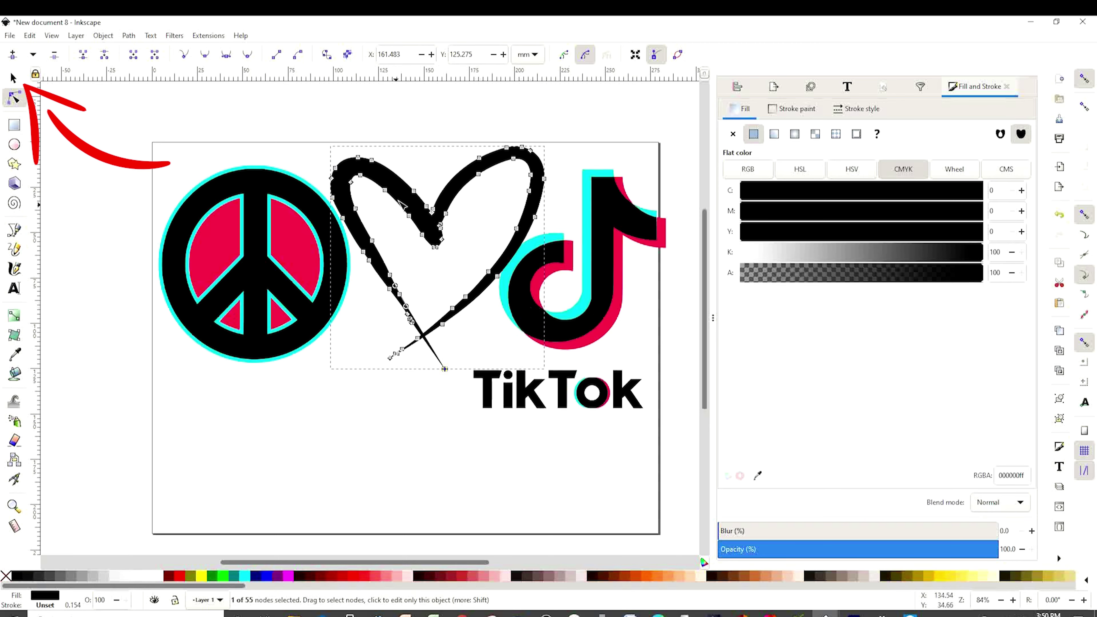
pyautogui.press('Escape')
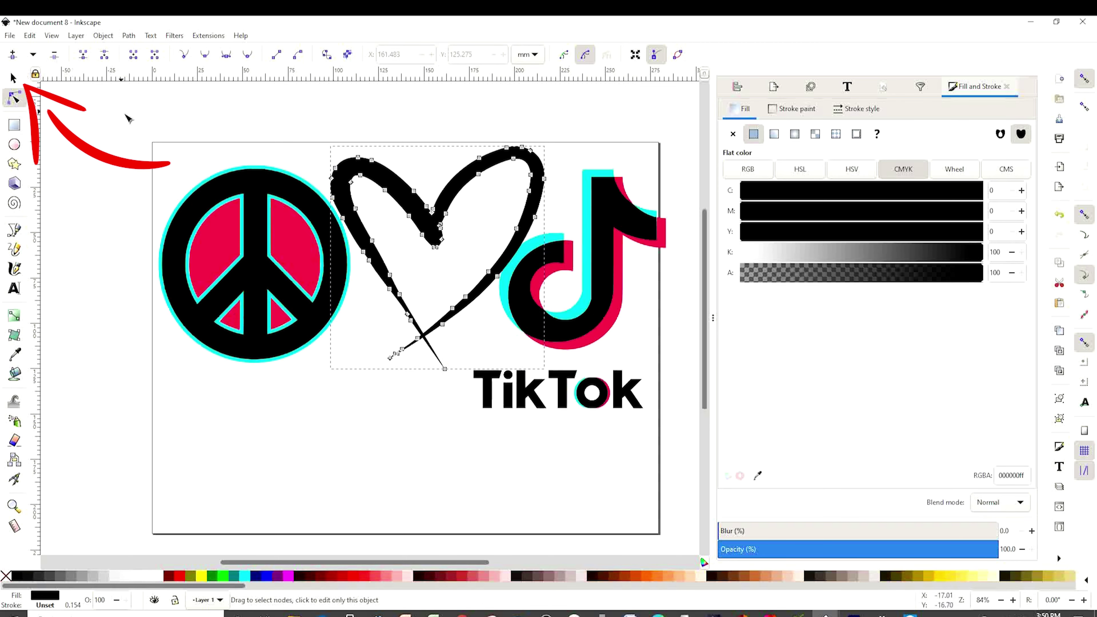
pyautogui.click(13, 79)
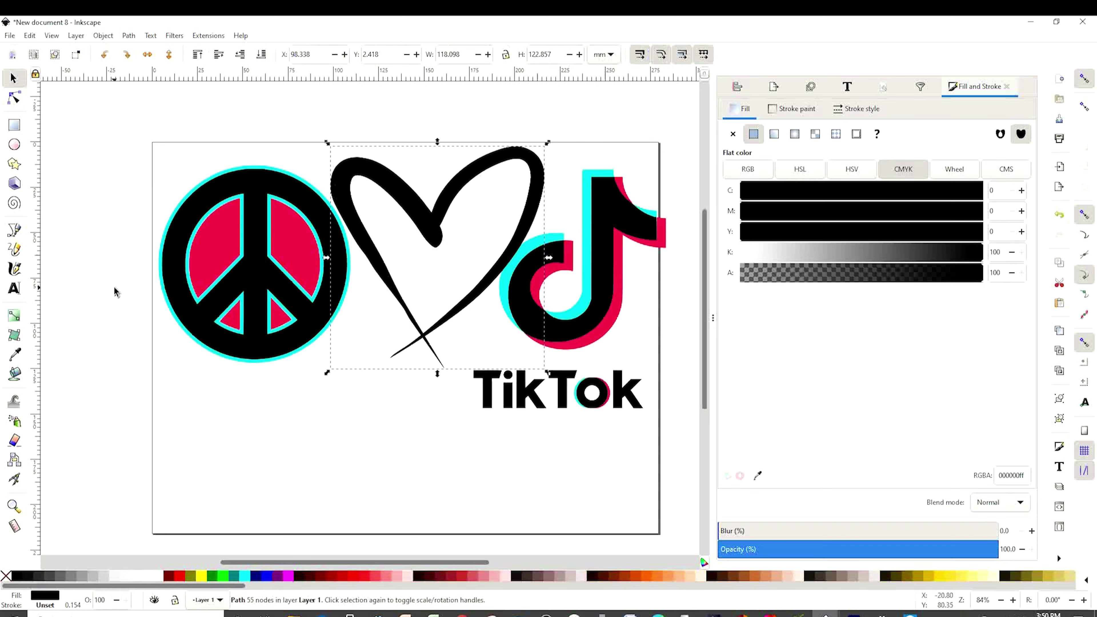
# Bucket-fill the inside of the heart and recolour the fill with the TikTok logo's cyan (02f4ecff)
pyautogui.click(15, 375)
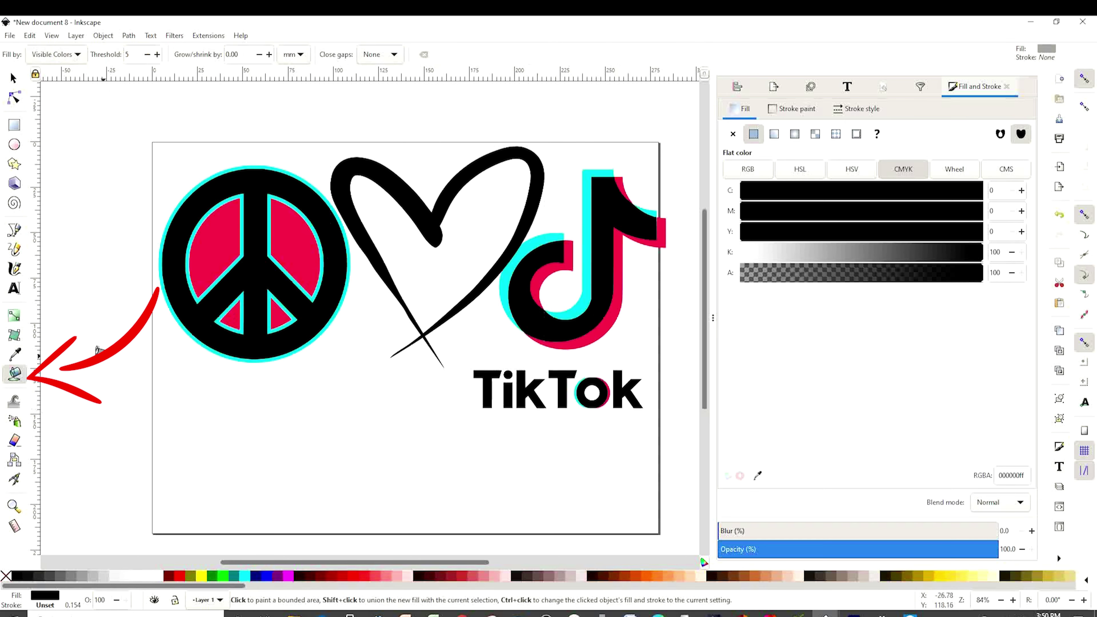
pyautogui.click(442, 266)
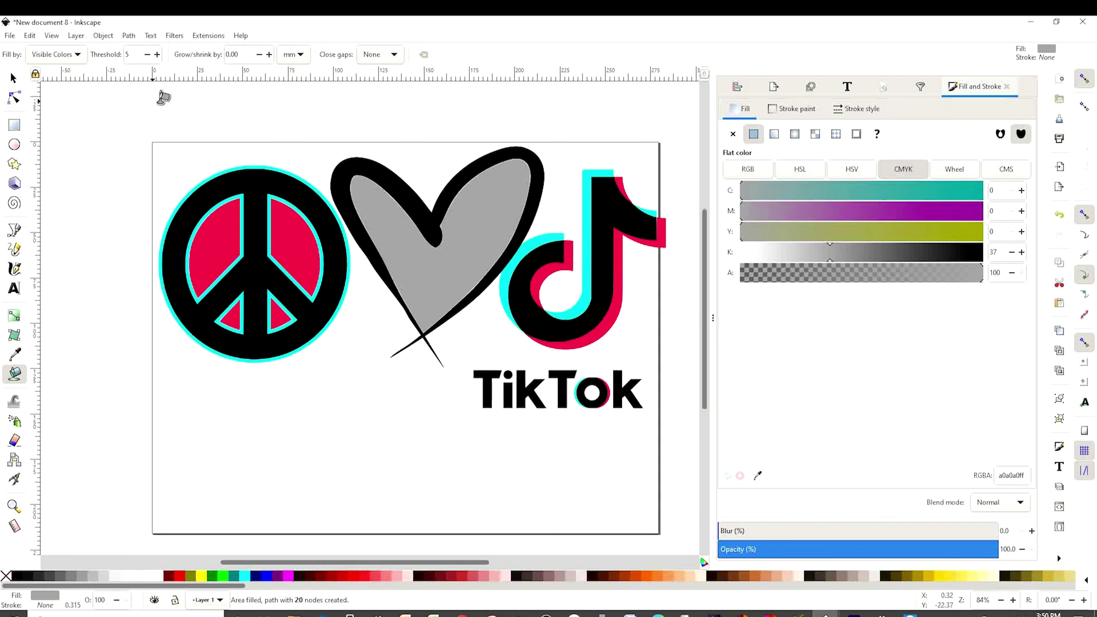
pyautogui.click(12, 79)
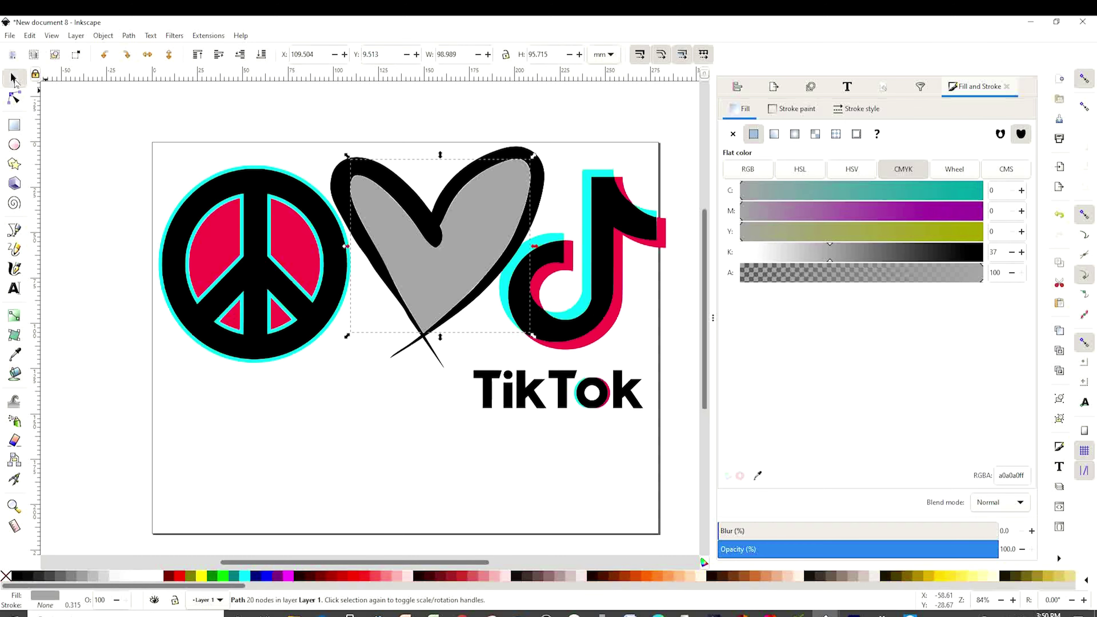
pyautogui.click(757, 476)
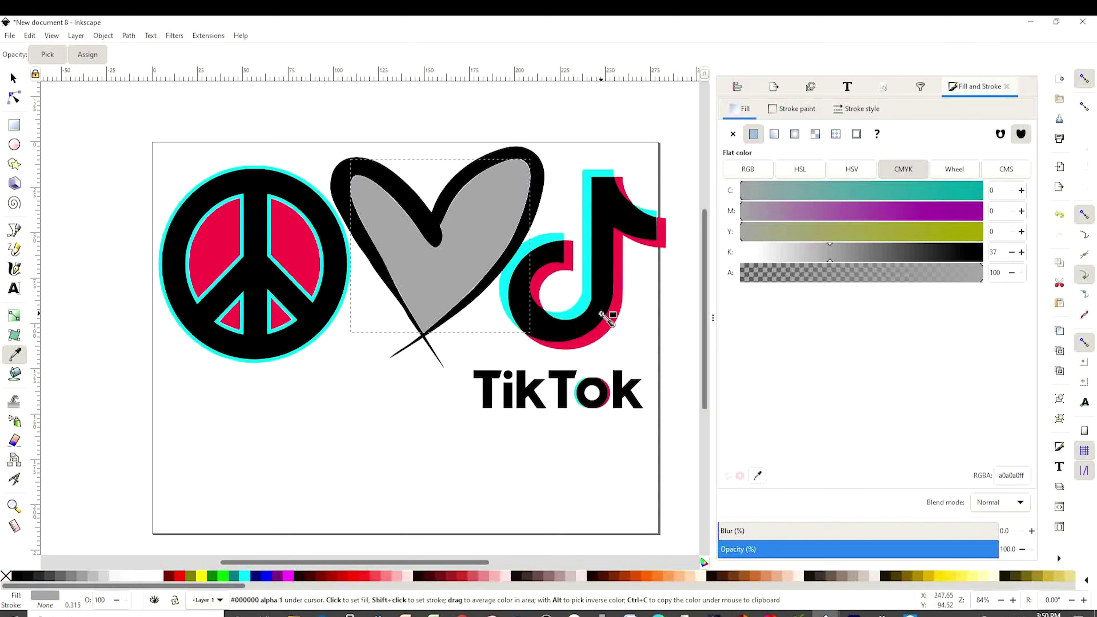
pyautogui.click(578, 308)
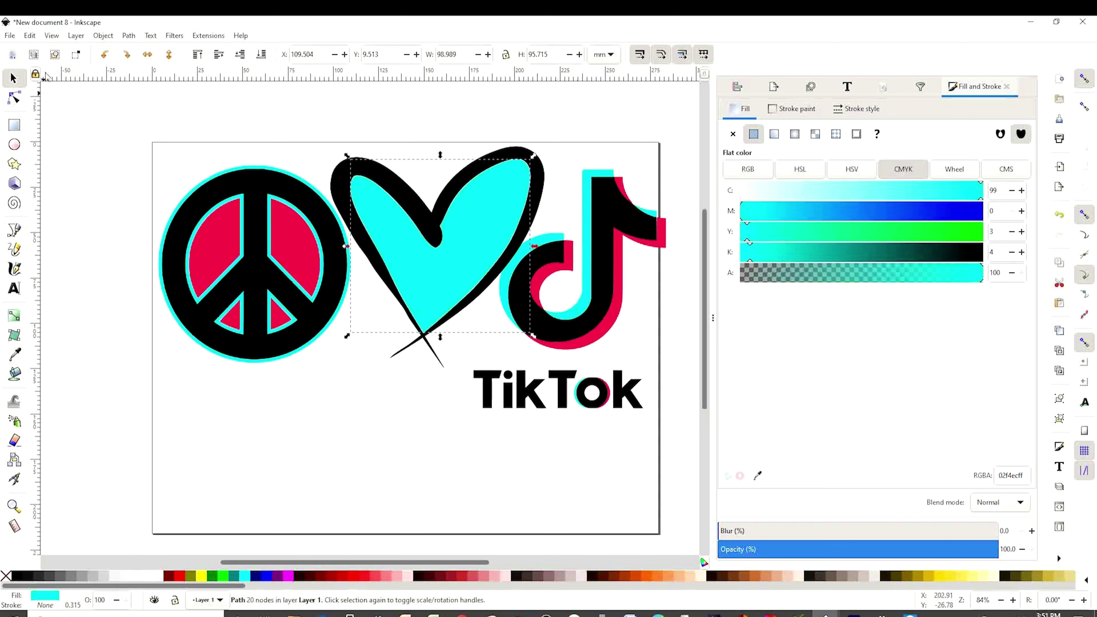
# Shrink and rearrange the peace sign, heart and TikTok logo within the page, making the logo about 82 × 93 mm
pyautogui.click(303, 147)
pyautogui.click(625, 289)
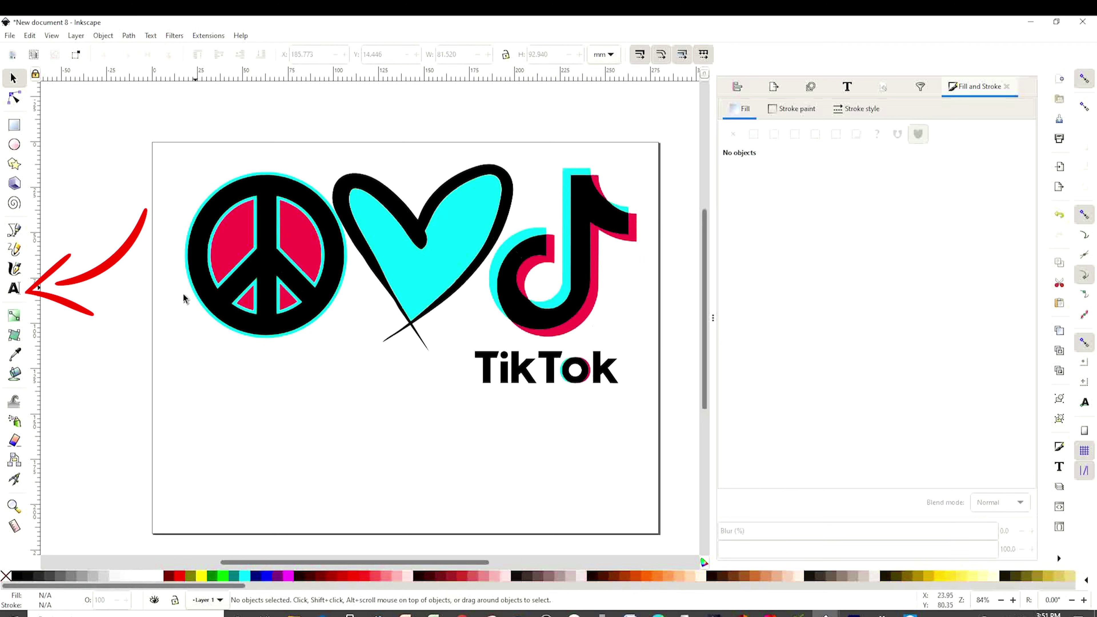
# Add the text "Peace Love" in 64 pt Futura Maxi CG Bold beneath the peace sign and heart
pyautogui.click(12, 291)
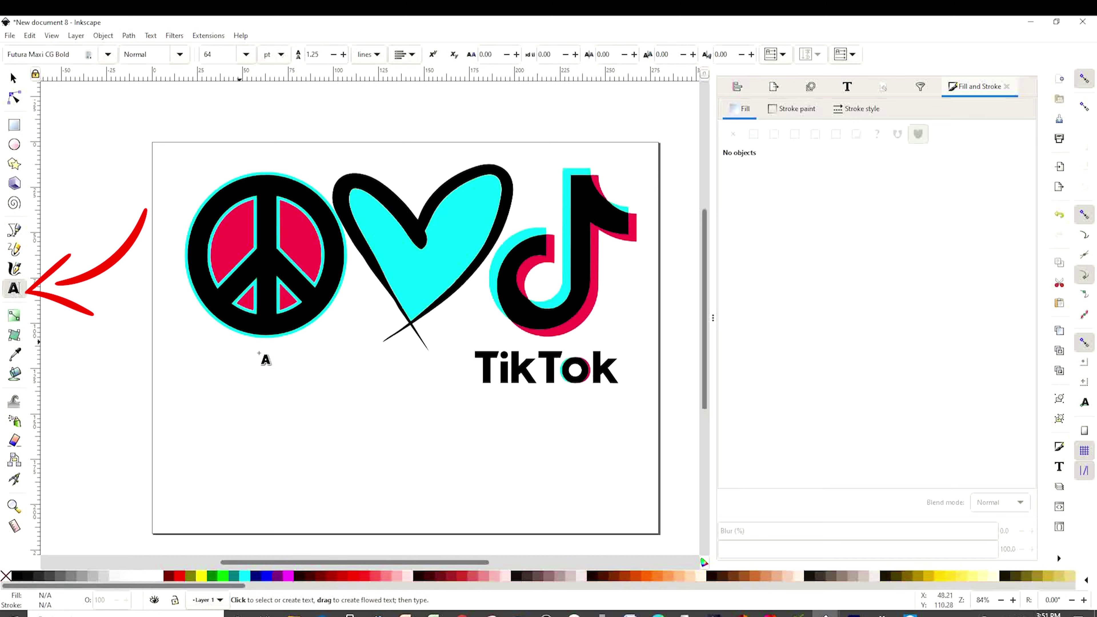
pyautogui.click(225, 402)
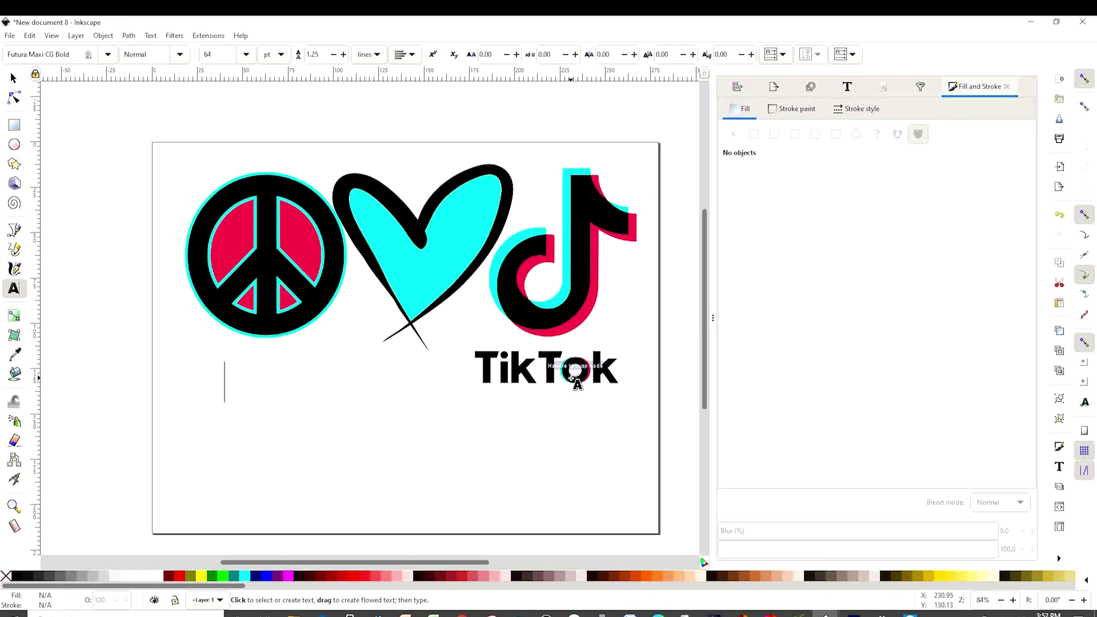
pyautogui.write('Peace   Love')
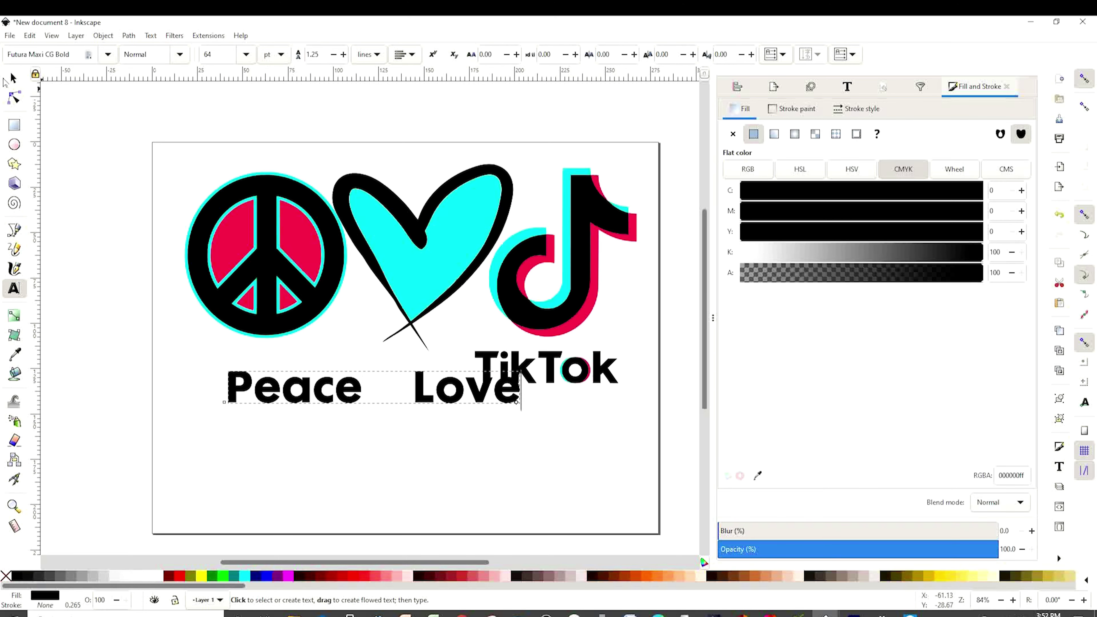
# Move the "Peace Love" text up and left, level with the TikTok wordmark
pyautogui.click(13, 79)
pyautogui.moveTo(361, 399); pyautogui.dragTo(269, 380)
pyautogui.click(637, 466)
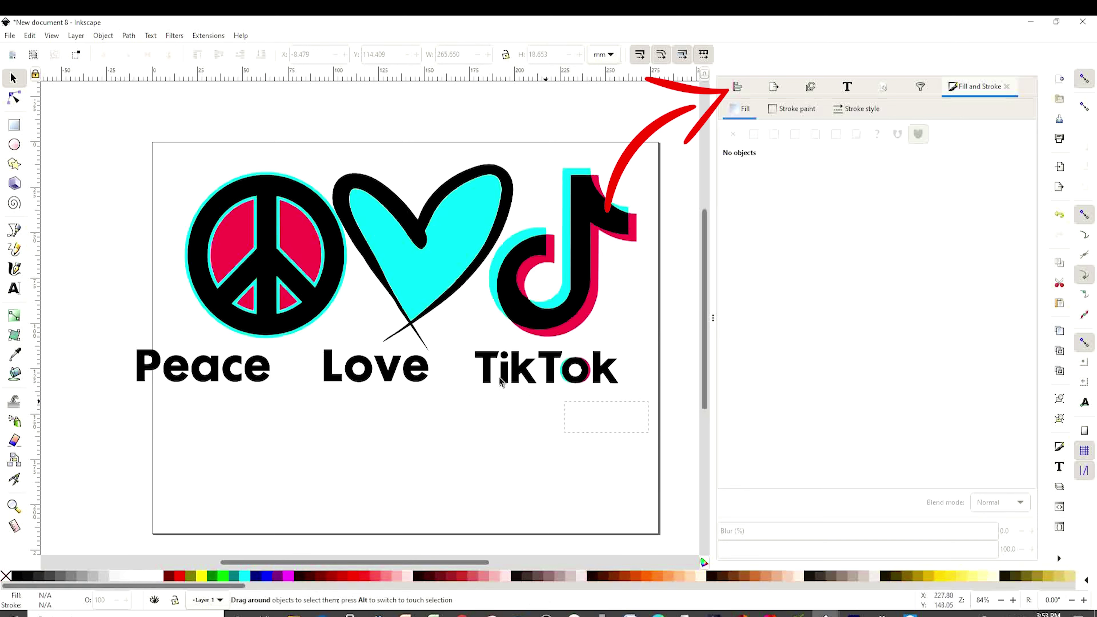
# Align the bottom edges of the "Peace Love" text and the TikTok wordmark
pyautogui.moveTo(500, 382)
pyautogui.mouseDown()
pyautogui.moveTo(196, 335)
pyautogui.moveTo(124, 336)
pyautogui.mouseUp()
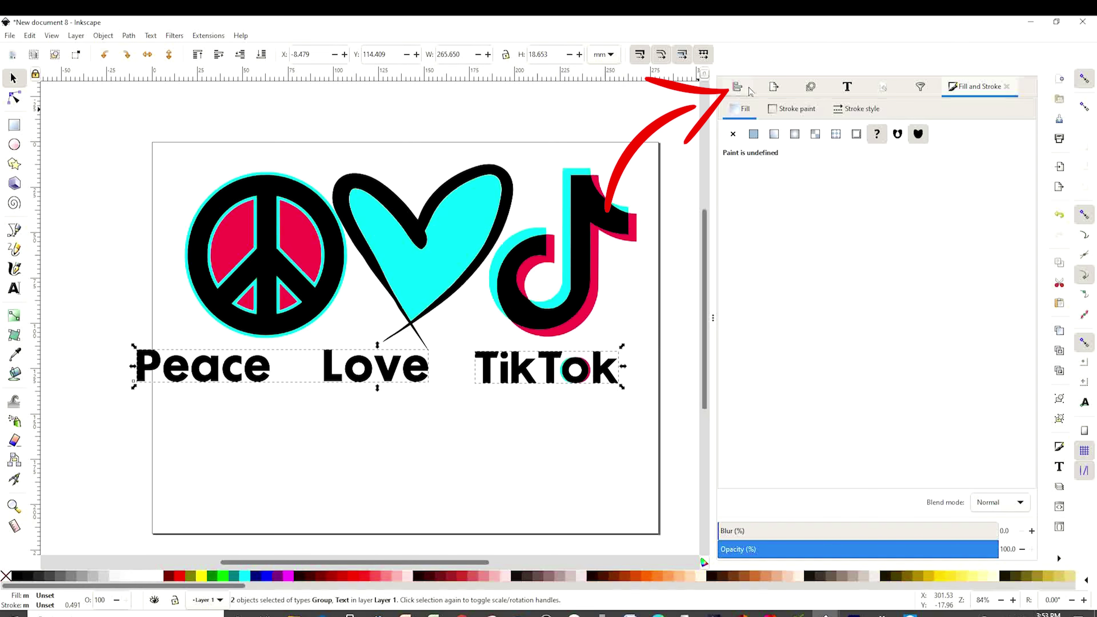
pyautogui.click(737, 88)
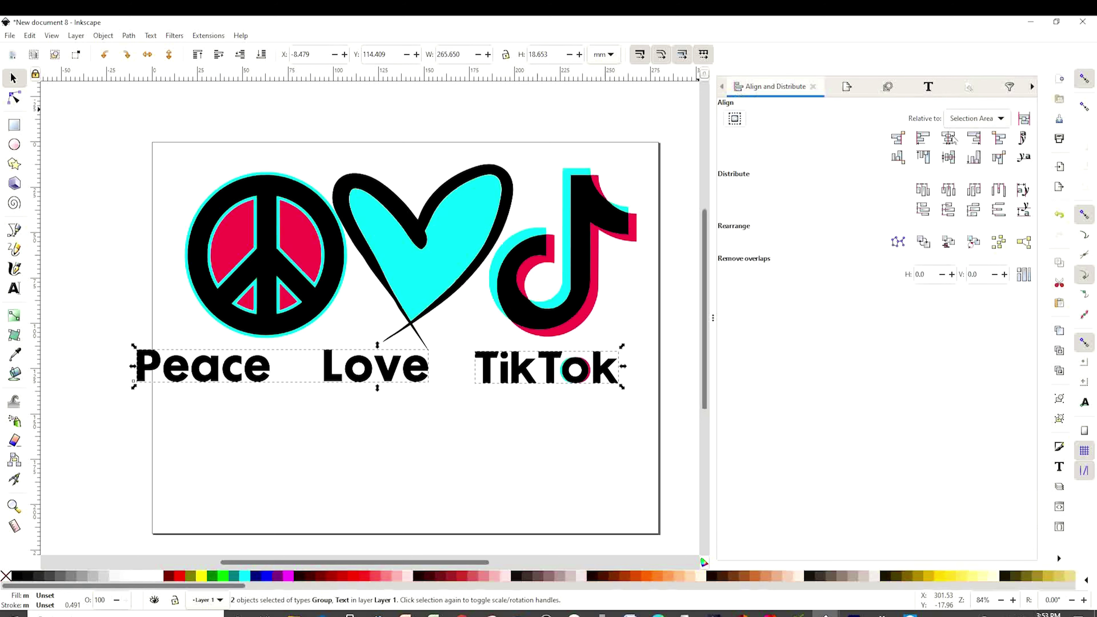
pyautogui.click(973, 158)
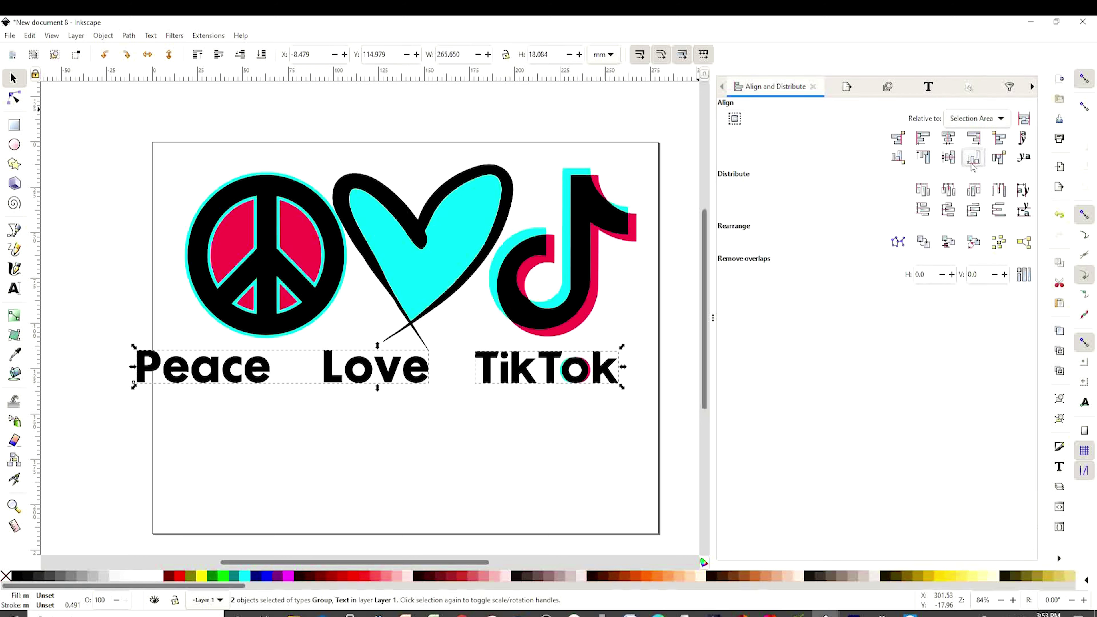
# Move the text line beneath the three icons and scale it down to about 251 mm wide so it fits the page
pyautogui.moveTo(390, 382); pyautogui.dragTo(437, 385)
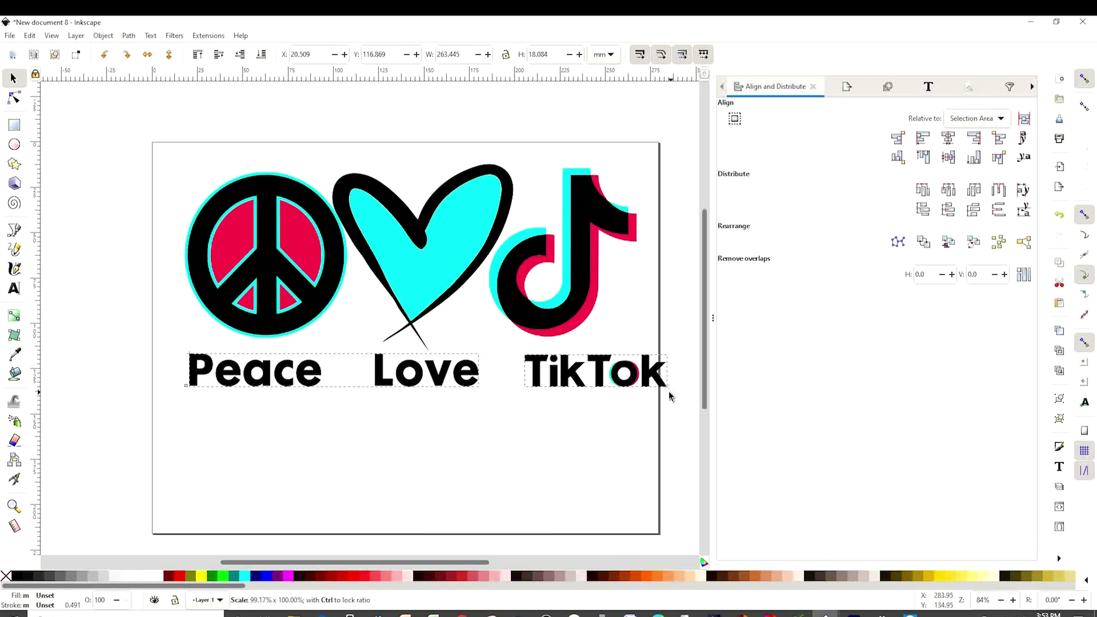
pyautogui.moveTo(666, 392); pyautogui.dragTo(649, 392)
pyautogui.click(576, 448)
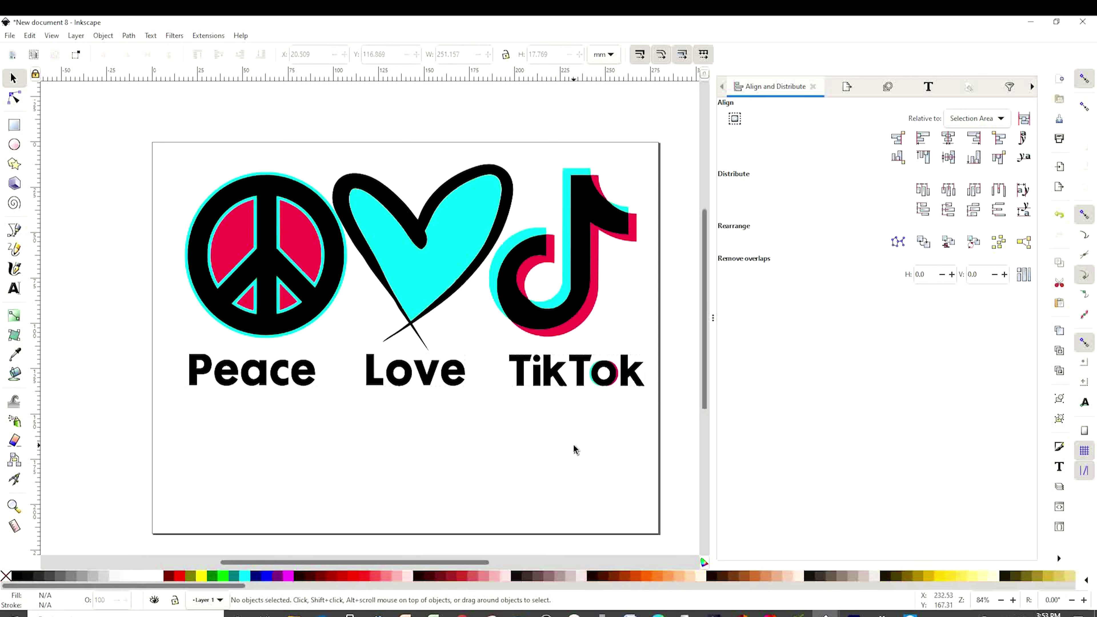
# Convert the "Peace Love" text to paths and ungroup the letters
pyautogui.click(264, 384)
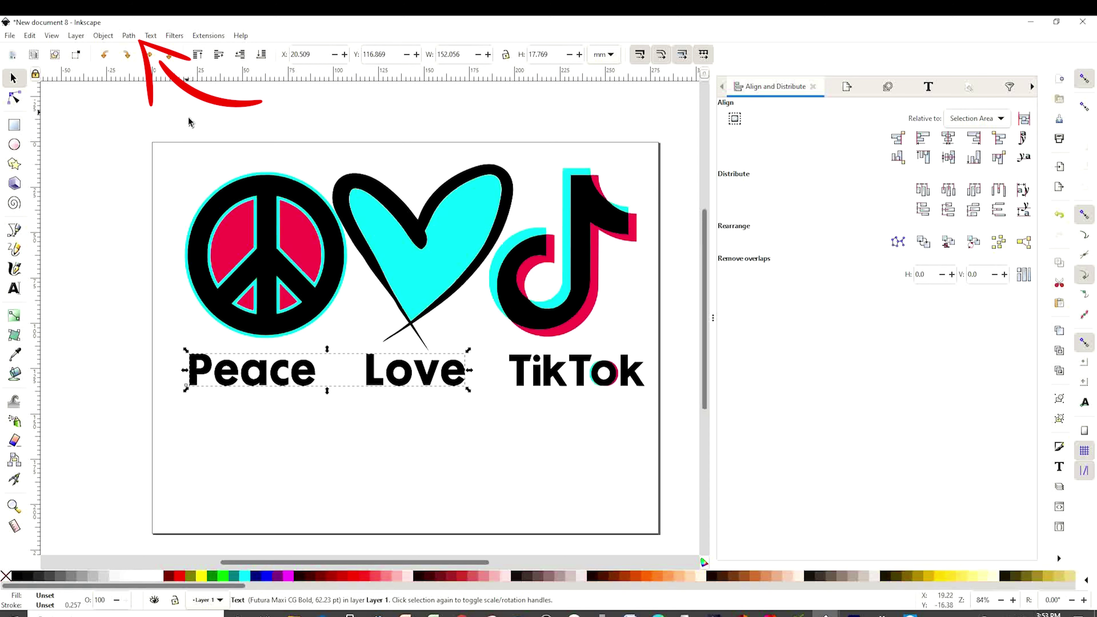
pyautogui.click(129, 36)
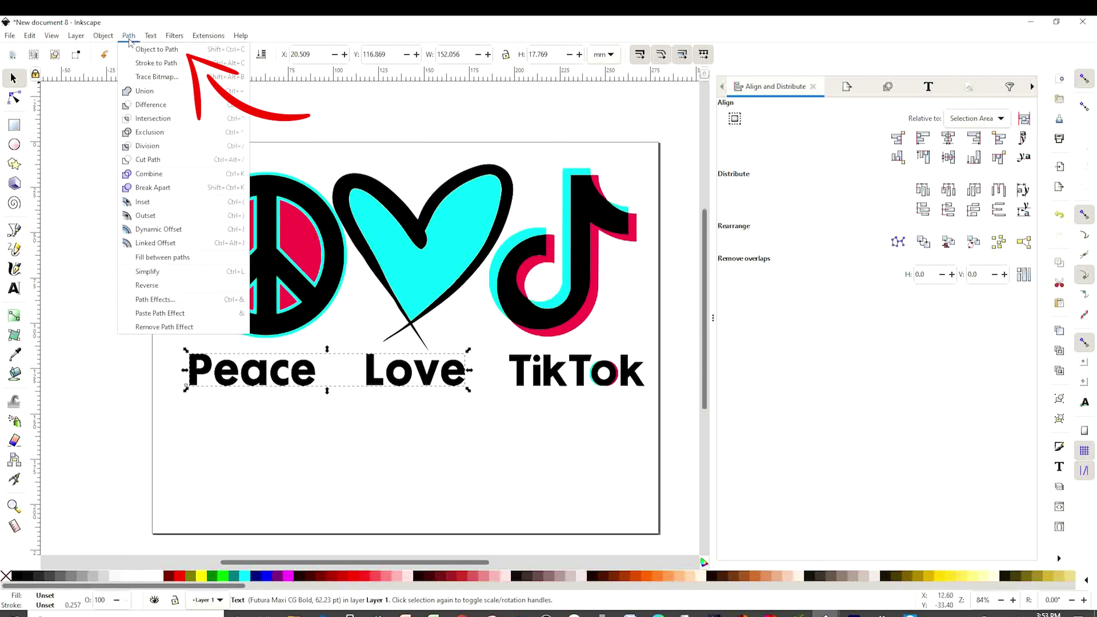
pyautogui.click(162, 52)
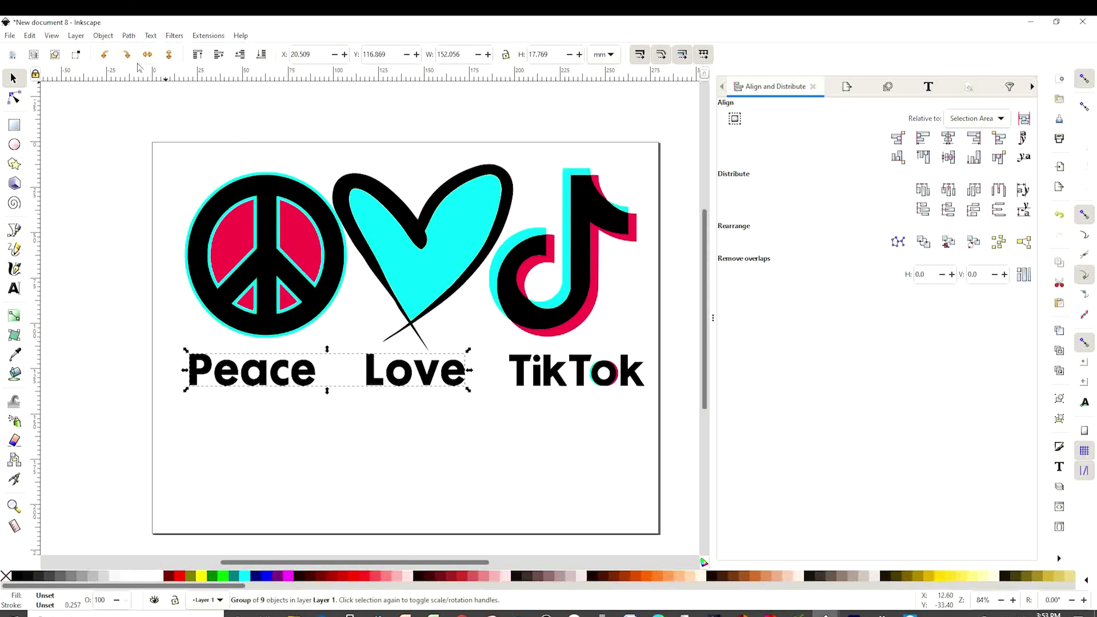
pyautogui.click(103, 36)
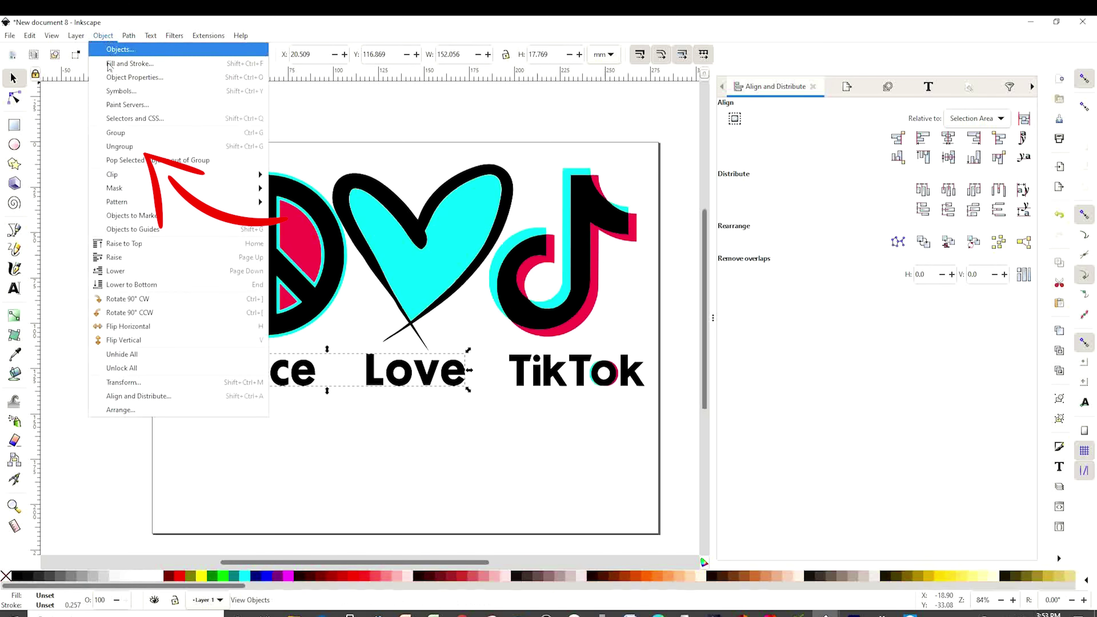
pyautogui.click(123, 149)
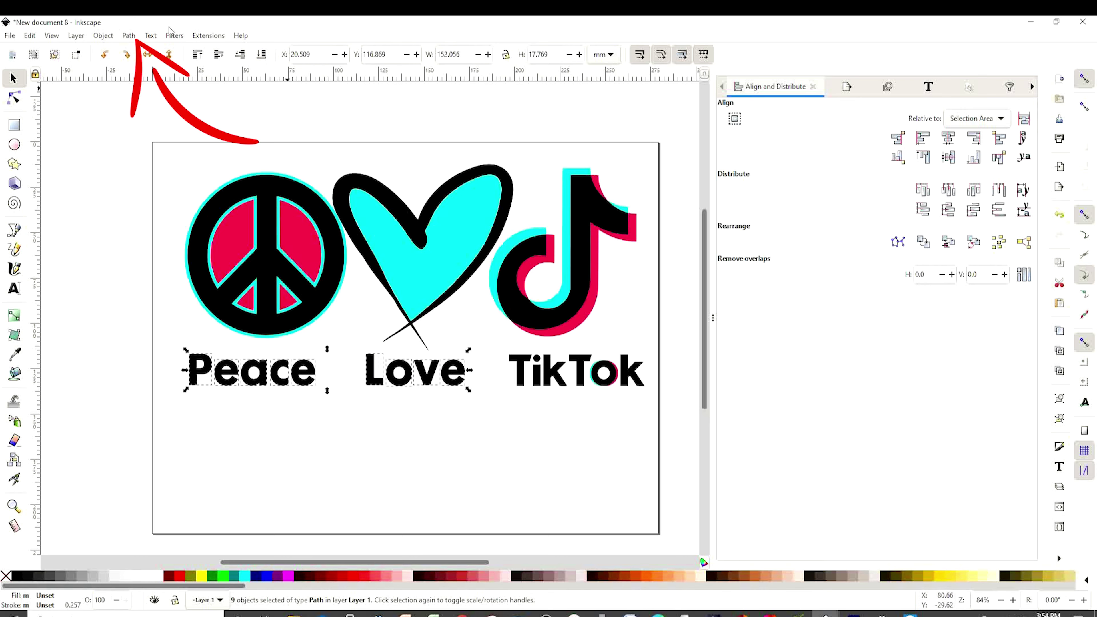
# Unite the separate "Peace Love" letter paths into a single path with Union
pyautogui.click(130, 37)
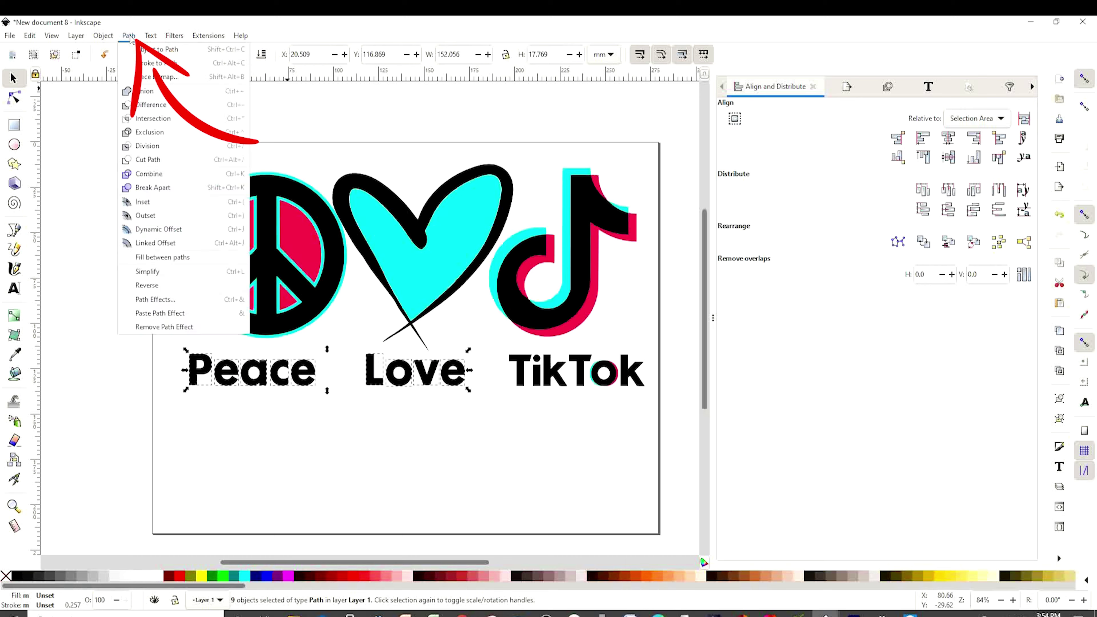
pyautogui.click(144, 93)
pyautogui.click(341, 375)
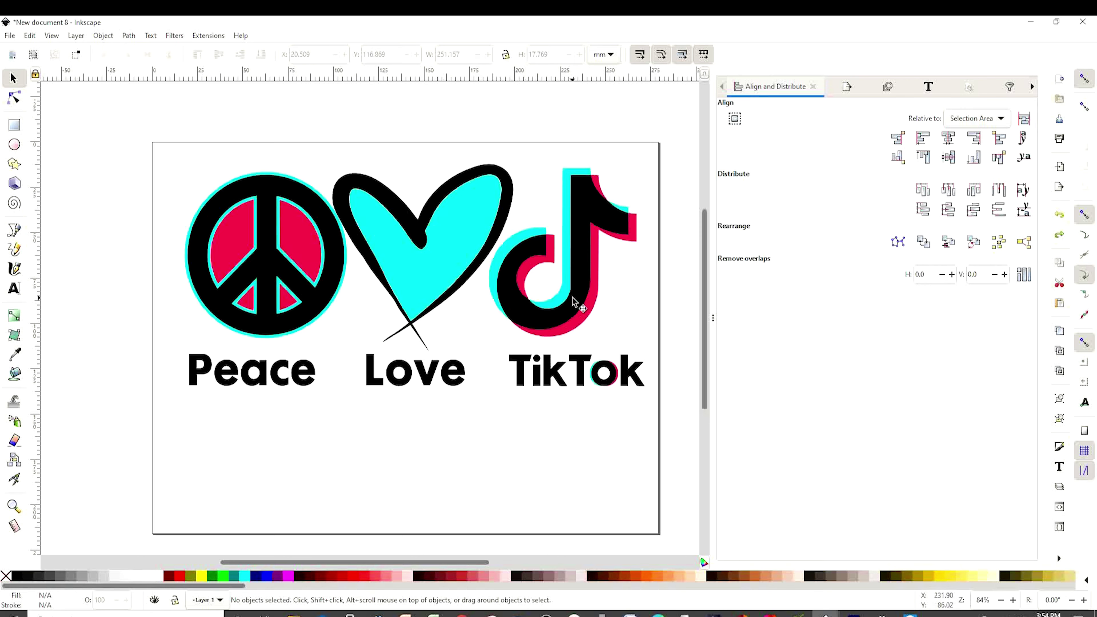
# Duplicate the TikTok logo and place the copy, shrunk to about 16 × 15 mm, between "Peace" and "Love"
pyautogui.click(574, 281)
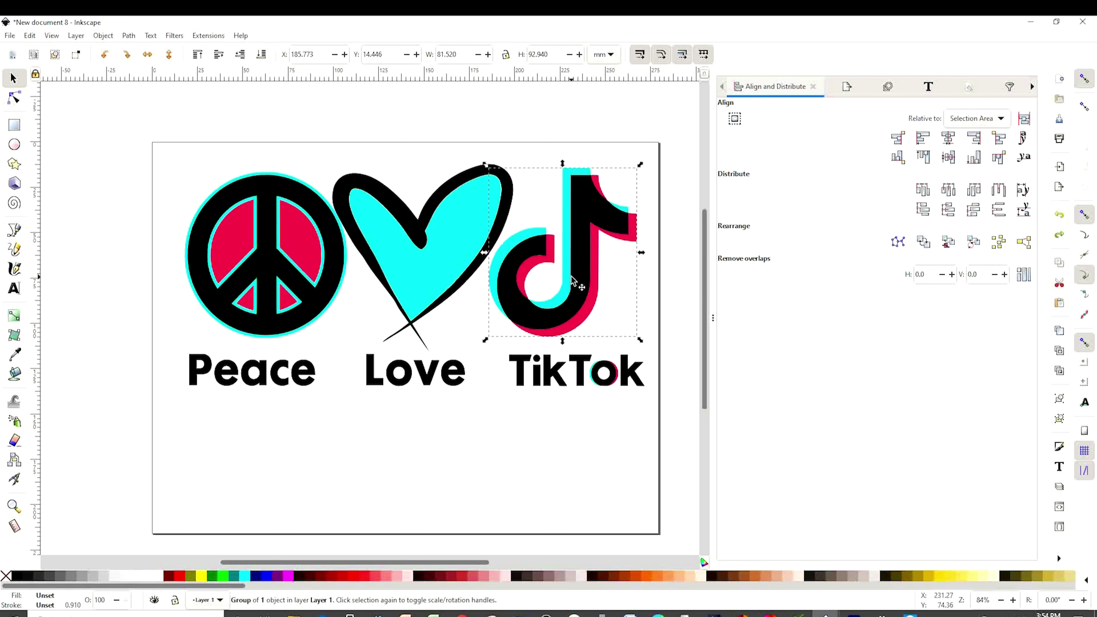
pyautogui.rightClick(580, 252)
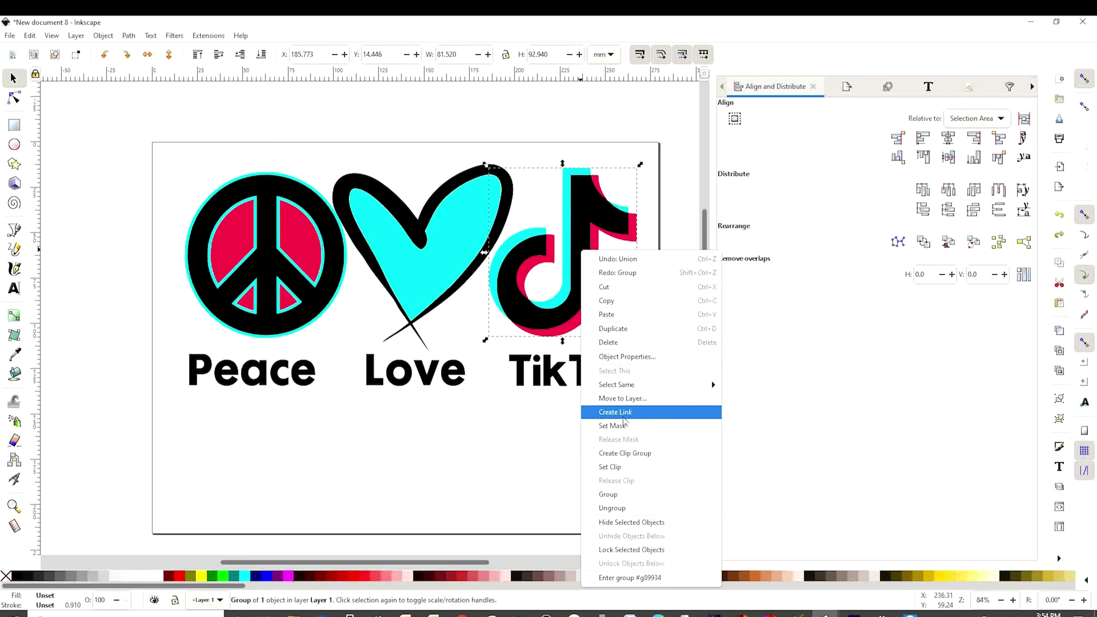
pyautogui.click(629, 329)
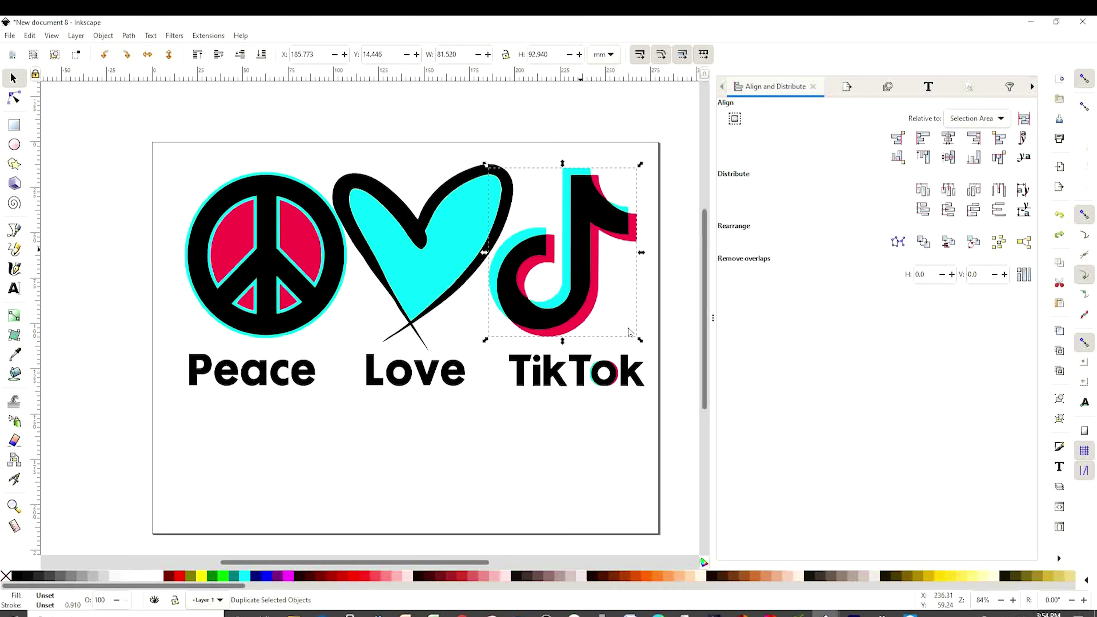
pyautogui.moveTo(579, 277); pyautogui.dragTo(358, 456)
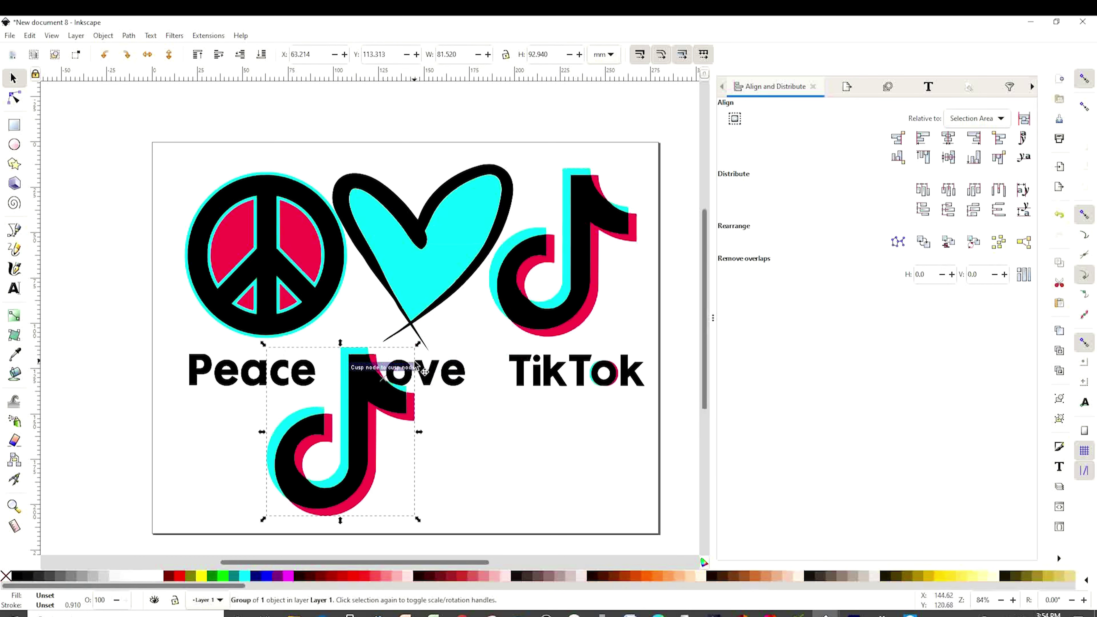
pyautogui.moveTo(417, 346); pyautogui.dragTo(299, 488)
pyautogui.moveTo(285, 510); pyautogui.dragTo(345, 377)
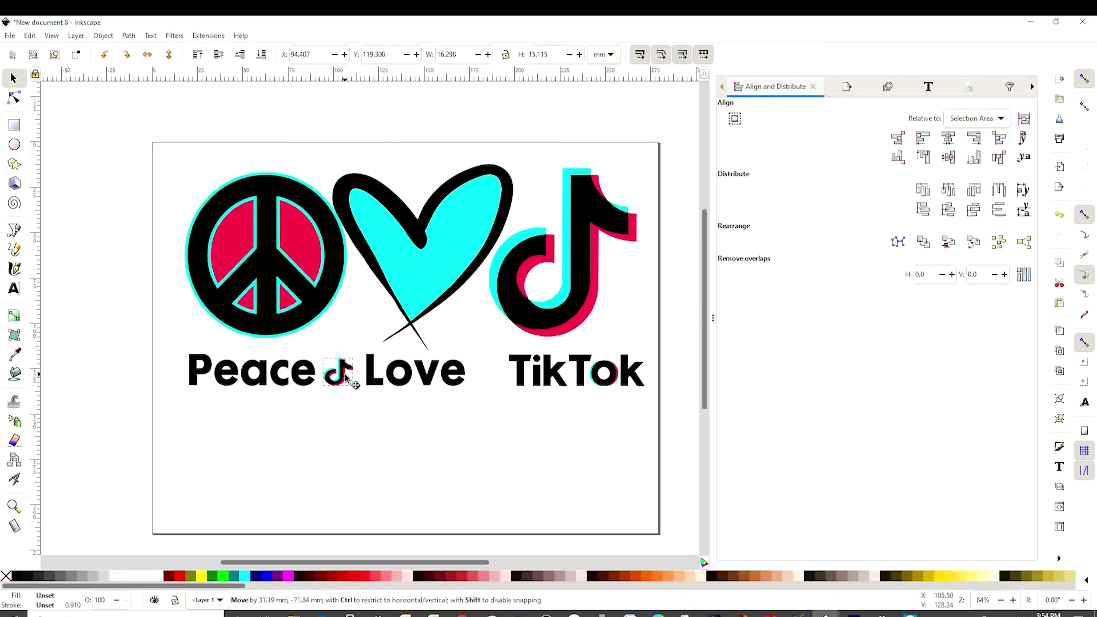
# Duplicate the small TikTok logo and position the copy between "Love" and "TikTok", level with the first one
pyautogui.rightClick(344, 378)
pyautogui.click(375, 125)
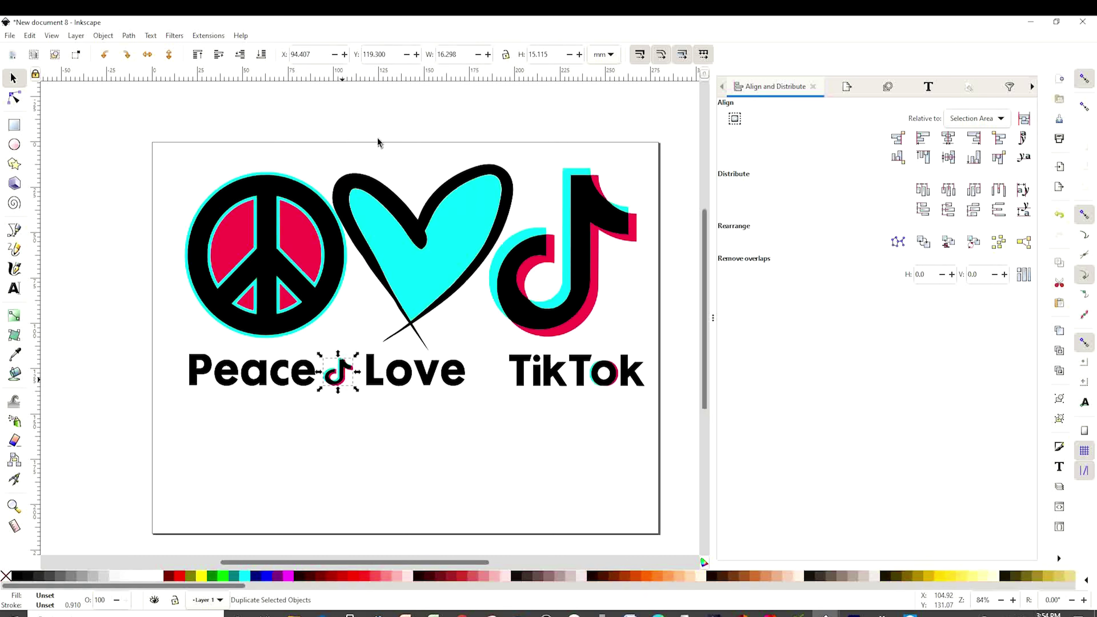
pyautogui.moveTo(341, 386); pyautogui.dragTo(492, 392)
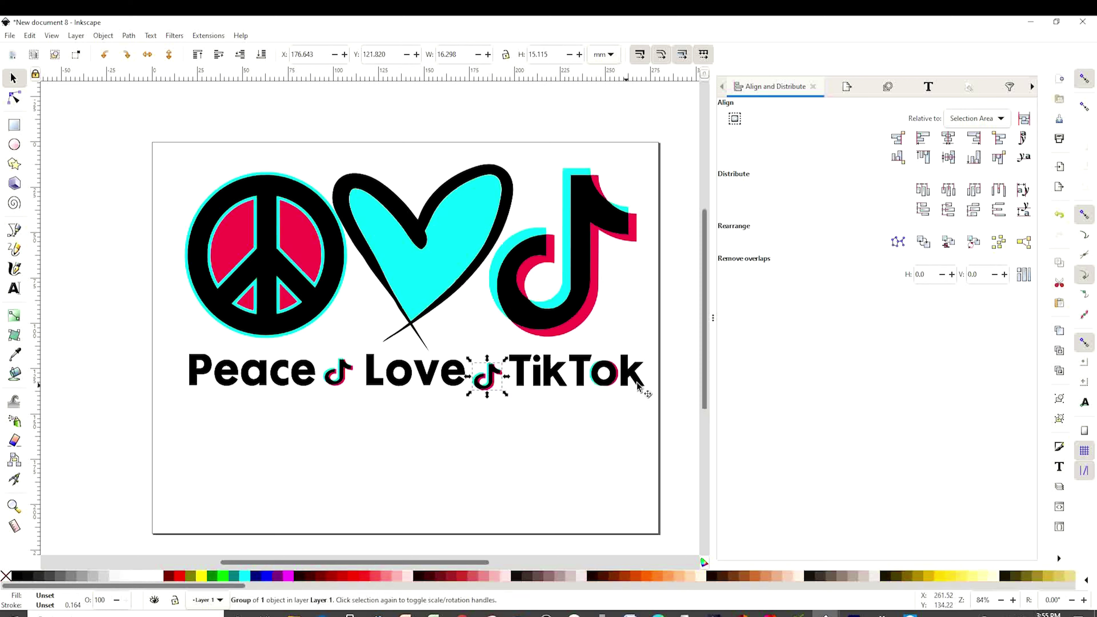
pyautogui.press('Up')
pyautogui.press('Up')
pyautogui.press('Up')
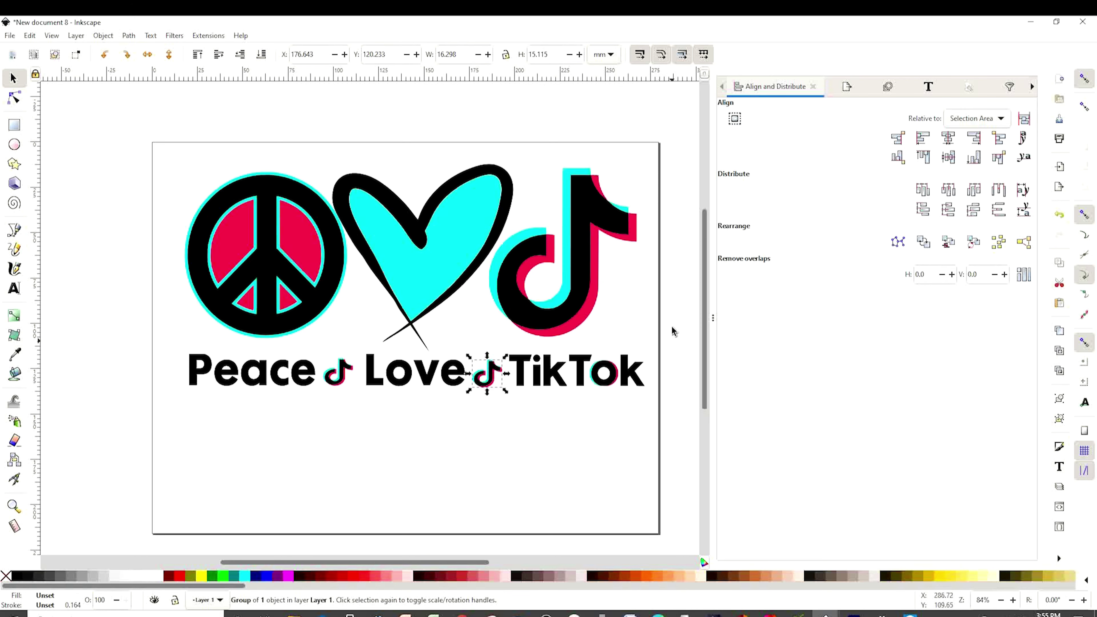
# Align the bottom edges of the words and small logos in the text line and group them
pyautogui.moveTo(663, 440); pyautogui.dragTo(113, 339)
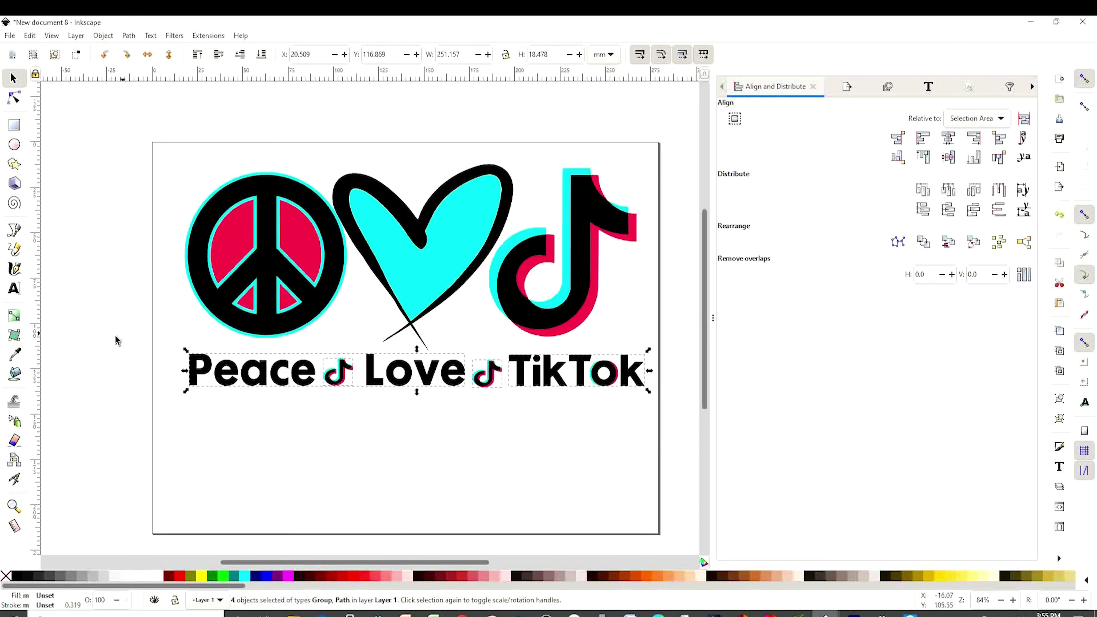
pyautogui.click(975, 160)
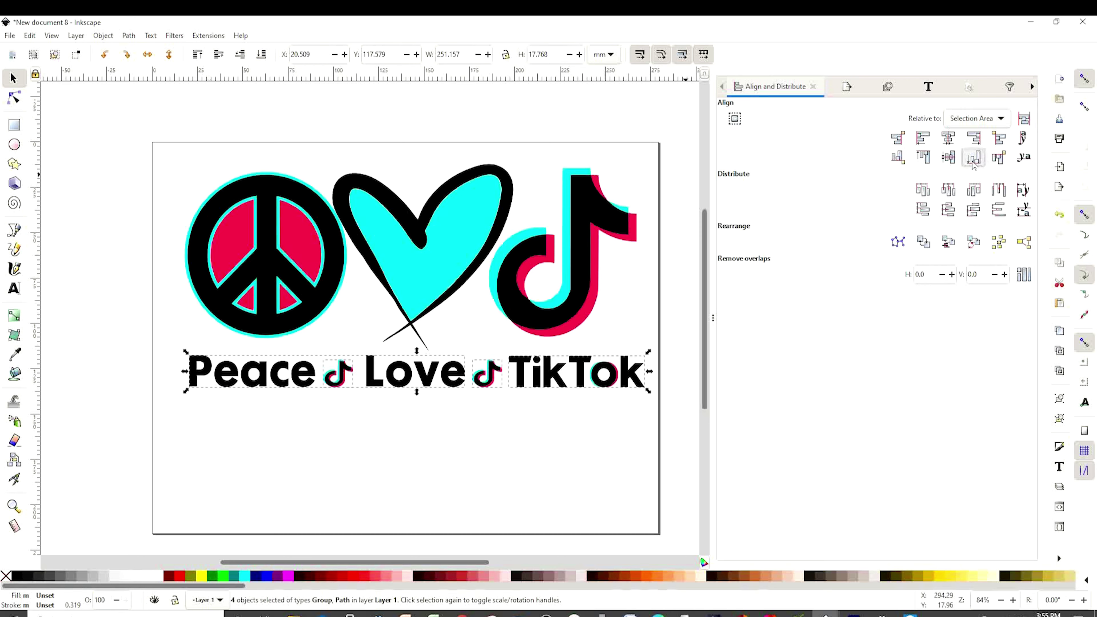
pyautogui.rightClick(394, 377)
pyautogui.click(419, 312)
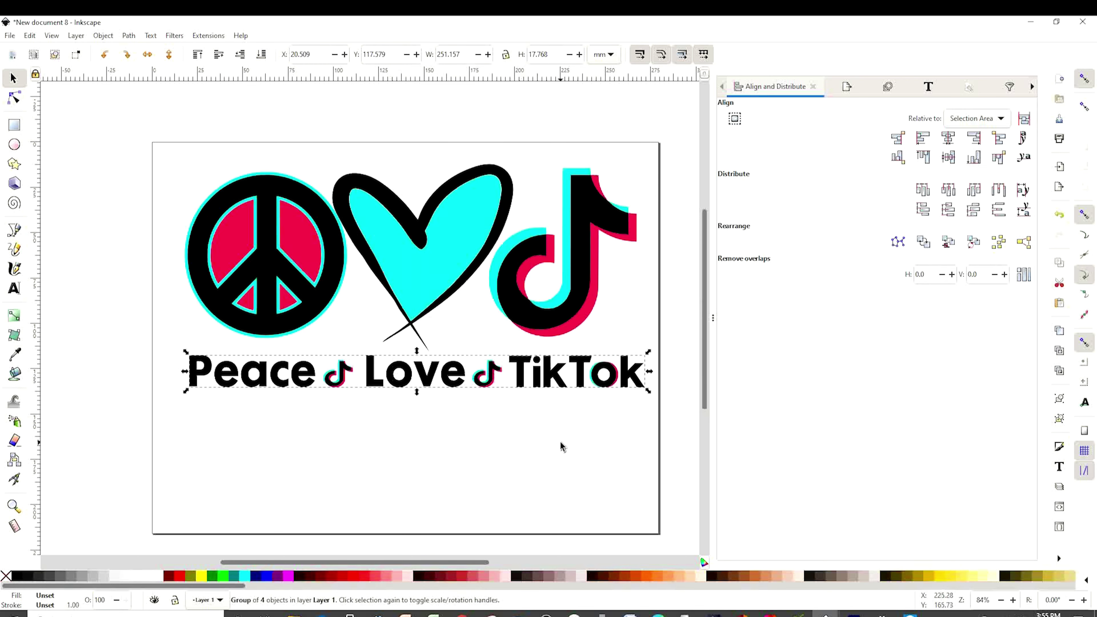
# Shift the whole design slightly left on the page and group the icons and text line together
pyautogui.hotkey('ctrl', 'a')
pyautogui.hotkey('ctrl', 'alt', 't')
pyautogui.moveTo(133, 127); pyautogui.dragTo(660, 457)
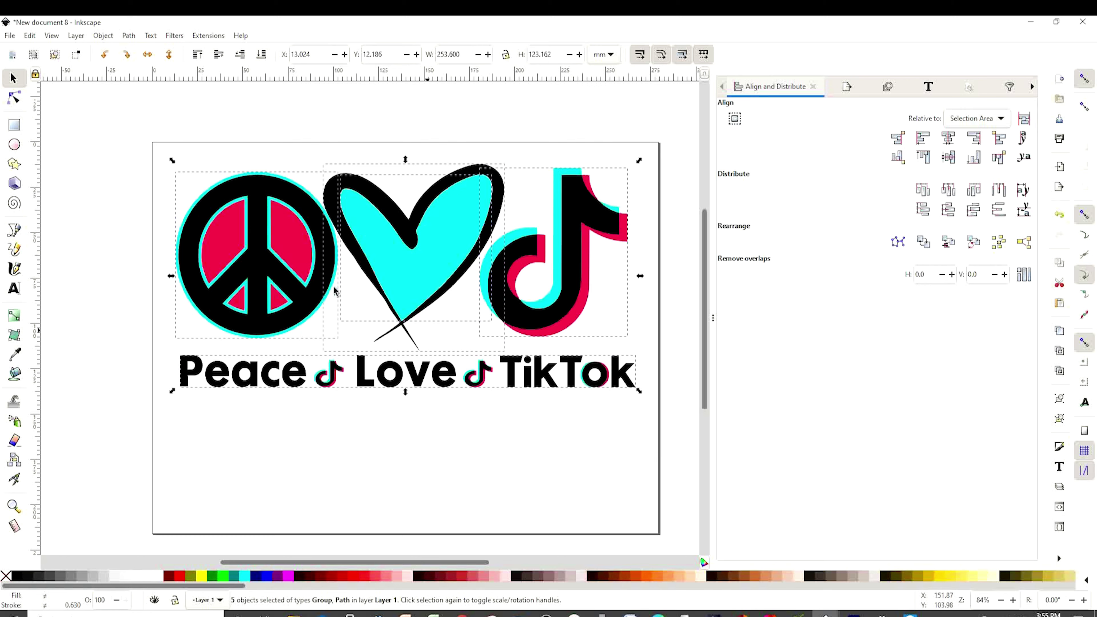
pyautogui.rightClick(276, 241)
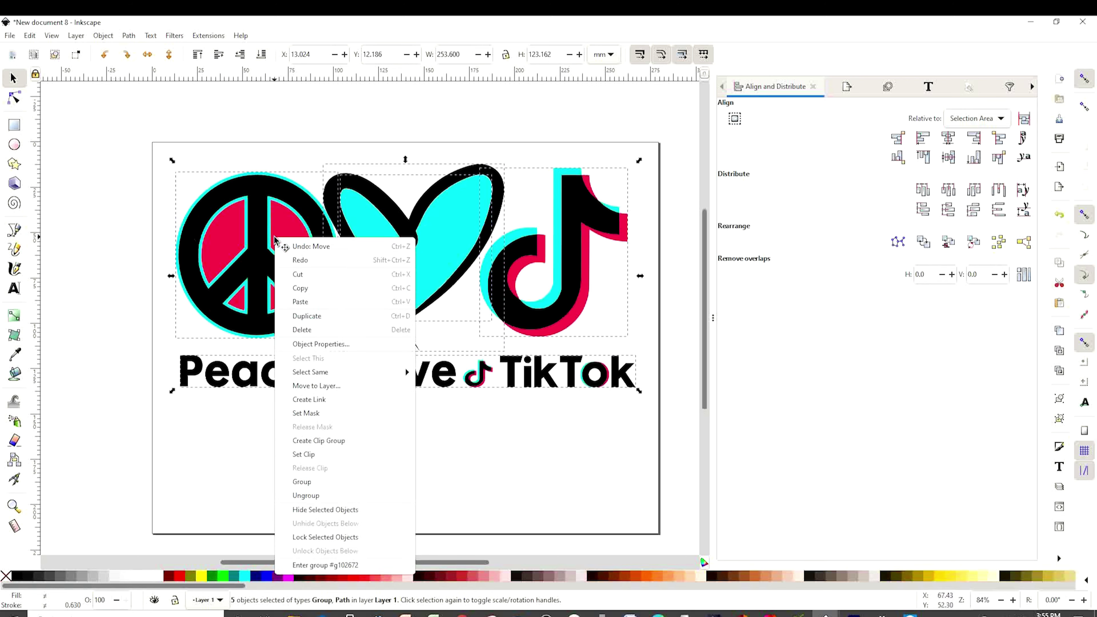
pyautogui.click(325, 481)
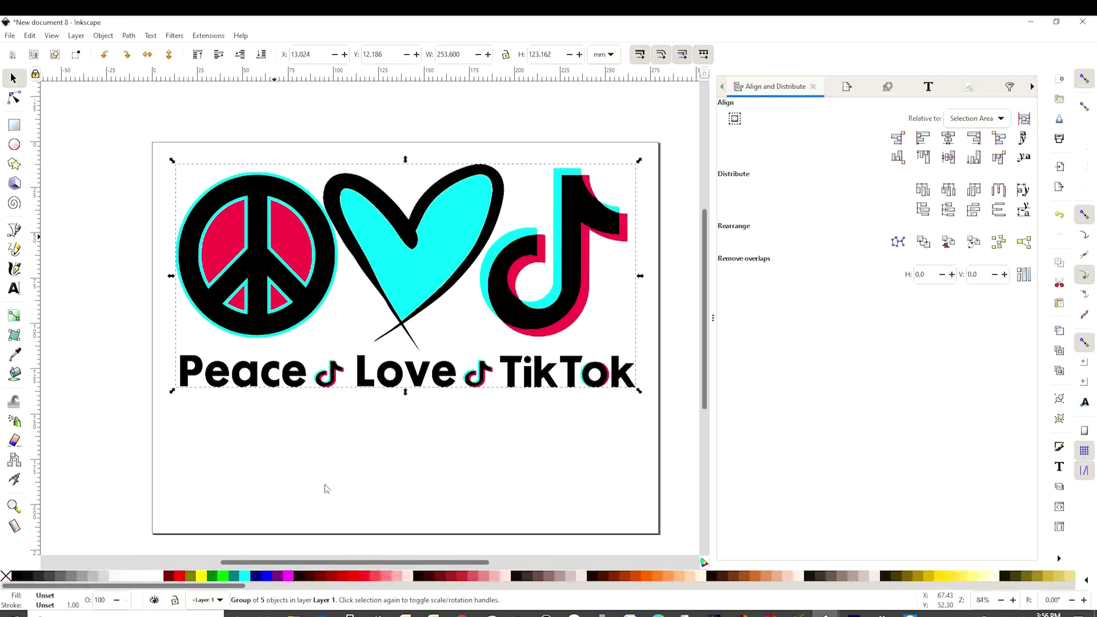
pyautogui.click(434, 462)
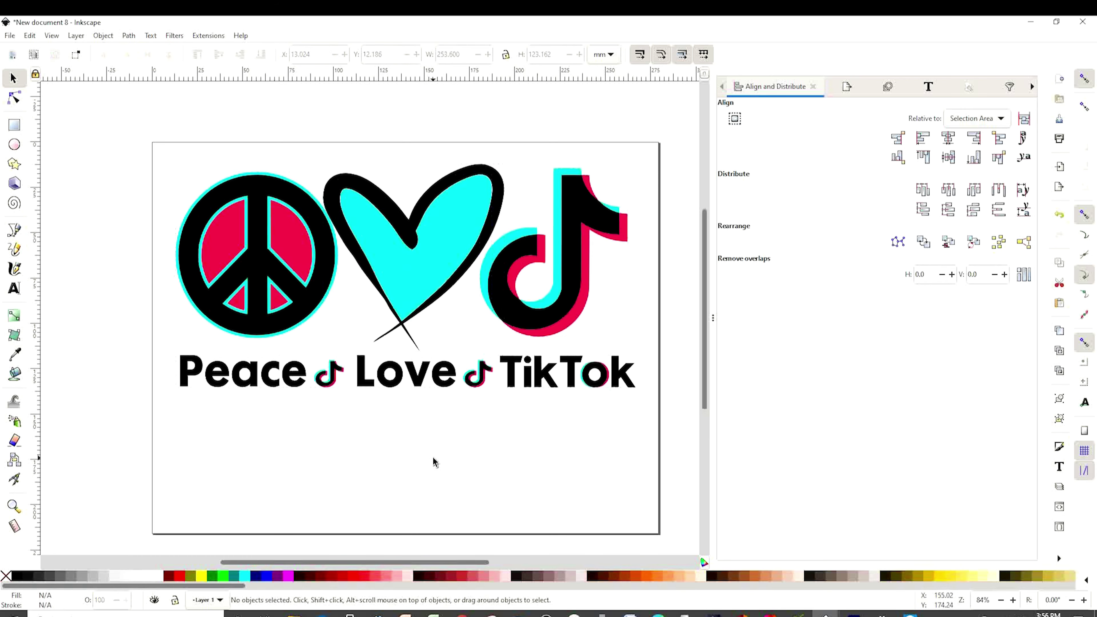
# Save the design in the agosto folder as a Plain SVG named "peace love tt 2"
pyautogui.click(9, 35)
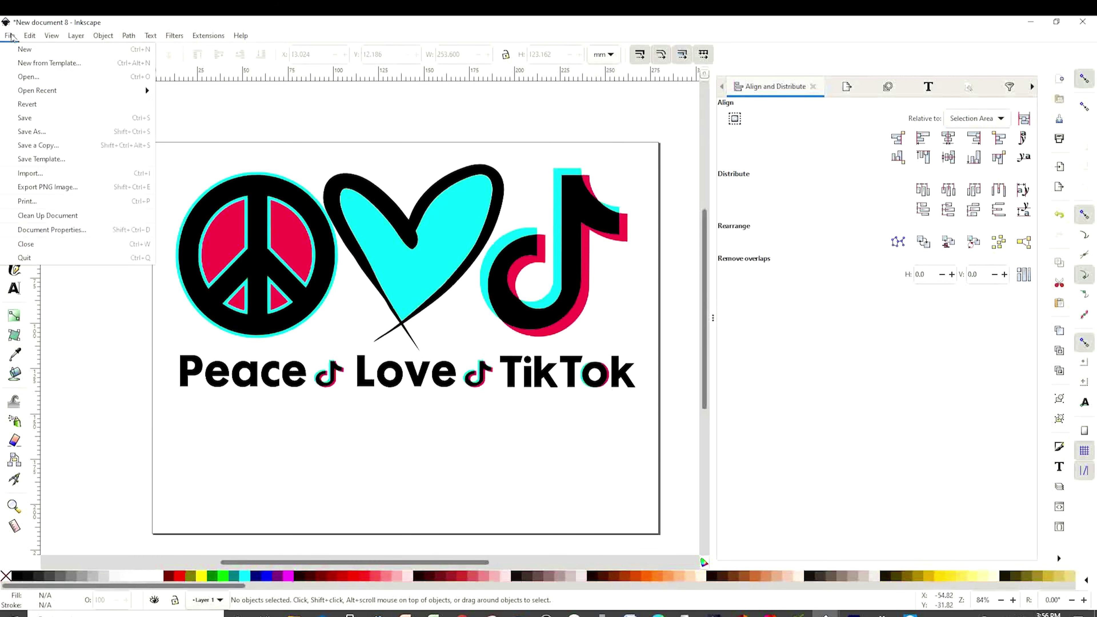
pyautogui.click(48, 133)
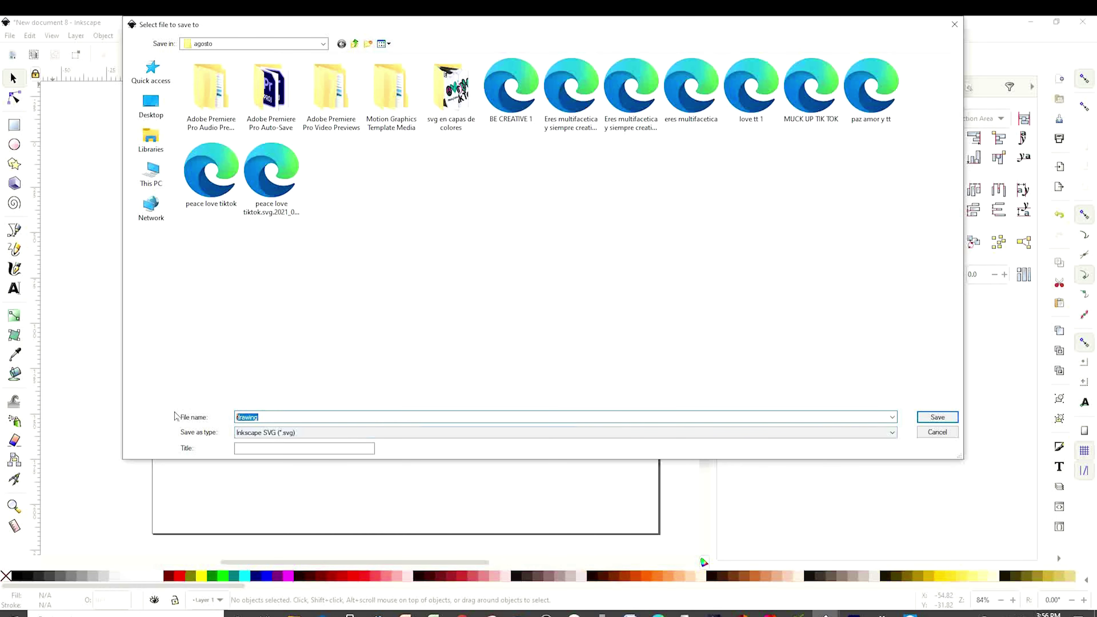
pyautogui.write('tt 2')
pyautogui.hotkey('ctrl', 'a')
pyautogui.write('peace love tt 2')
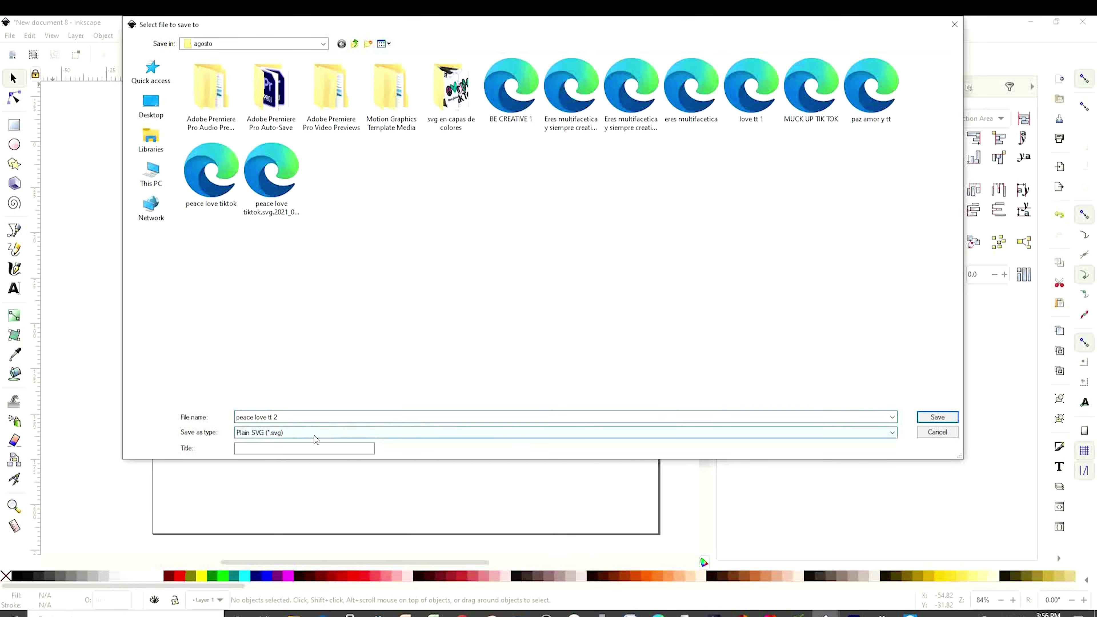
pyautogui.click(314, 433)
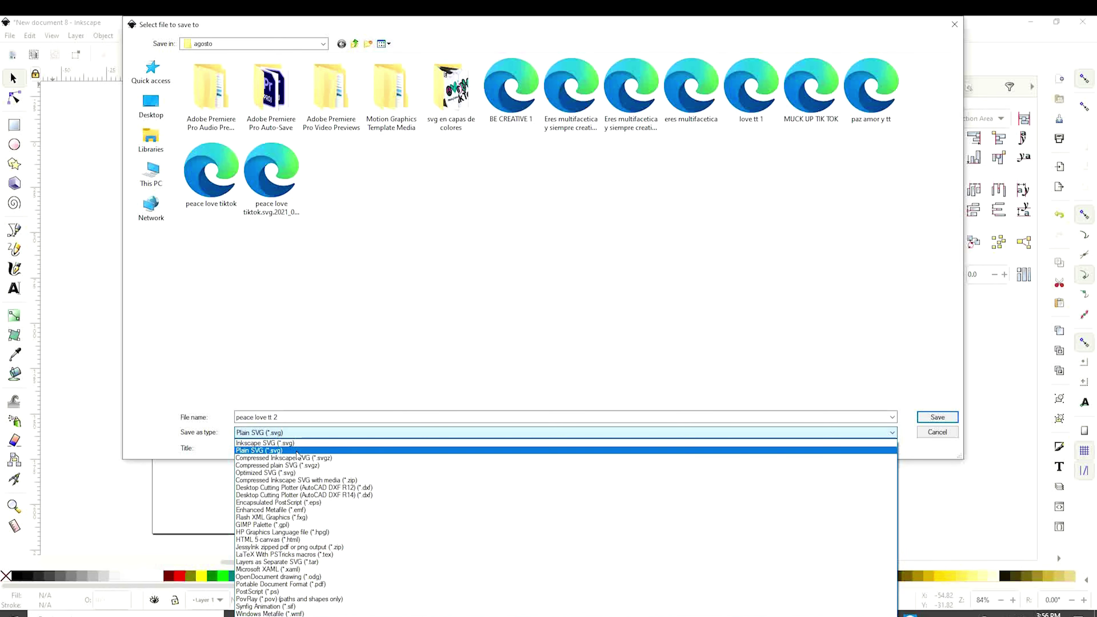
pyautogui.click(297, 451)
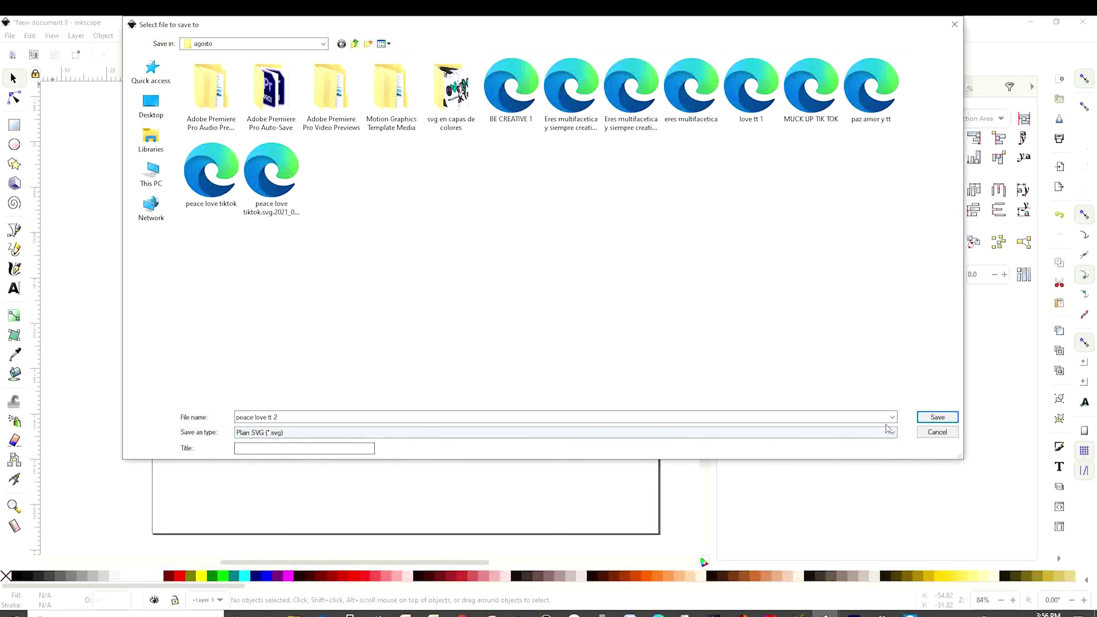
pyautogui.click(938, 418)
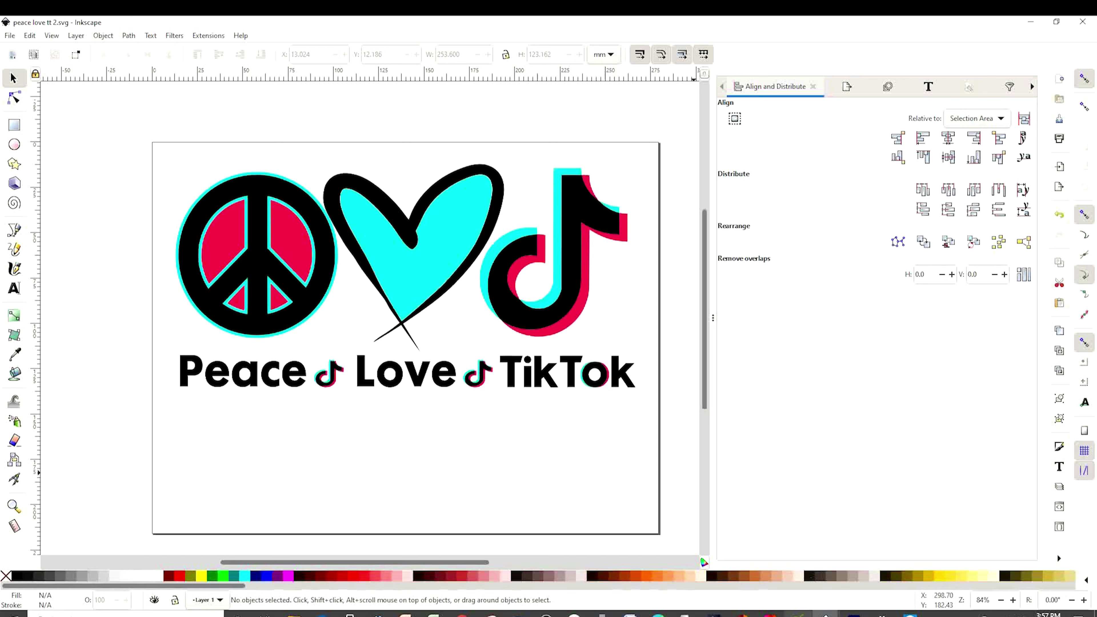
# Switch to Cricut Design Space and upload "peace love tt 2" from the "svg en capas de colores" folder as a cut image
pyautogui.click(799, 614)
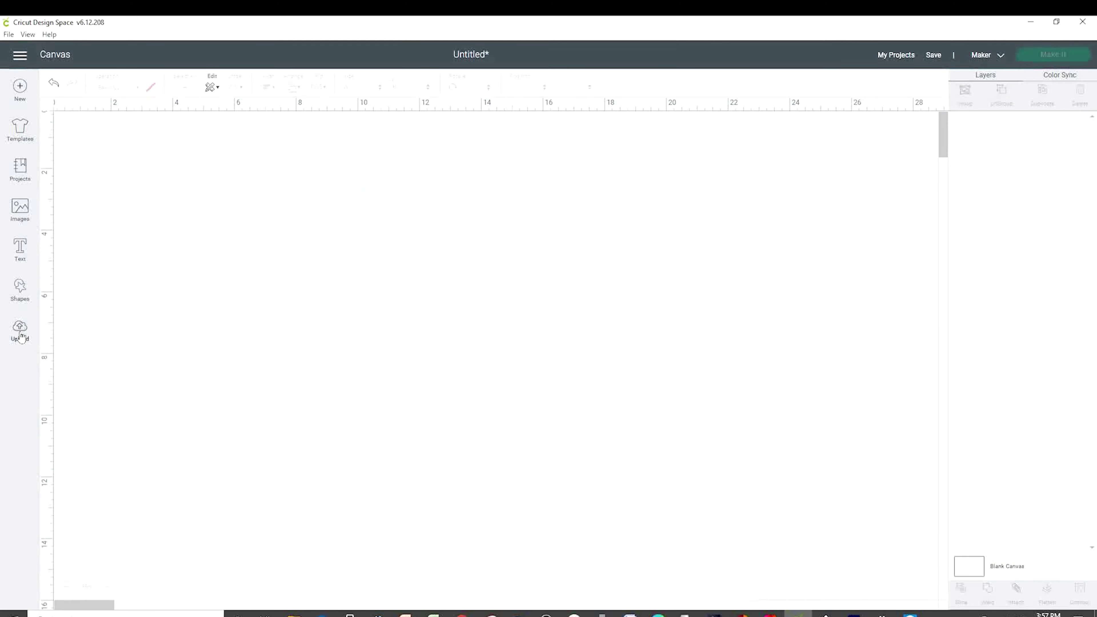
pyautogui.click(28, 340)
pyautogui.click(306, 312)
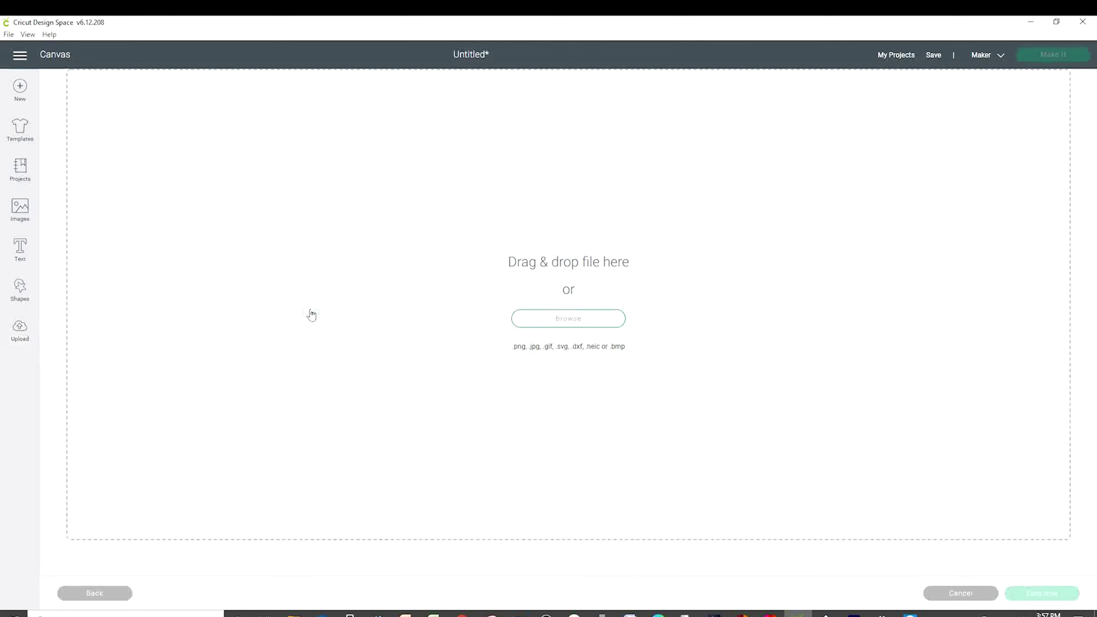
pyautogui.click(578, 322)
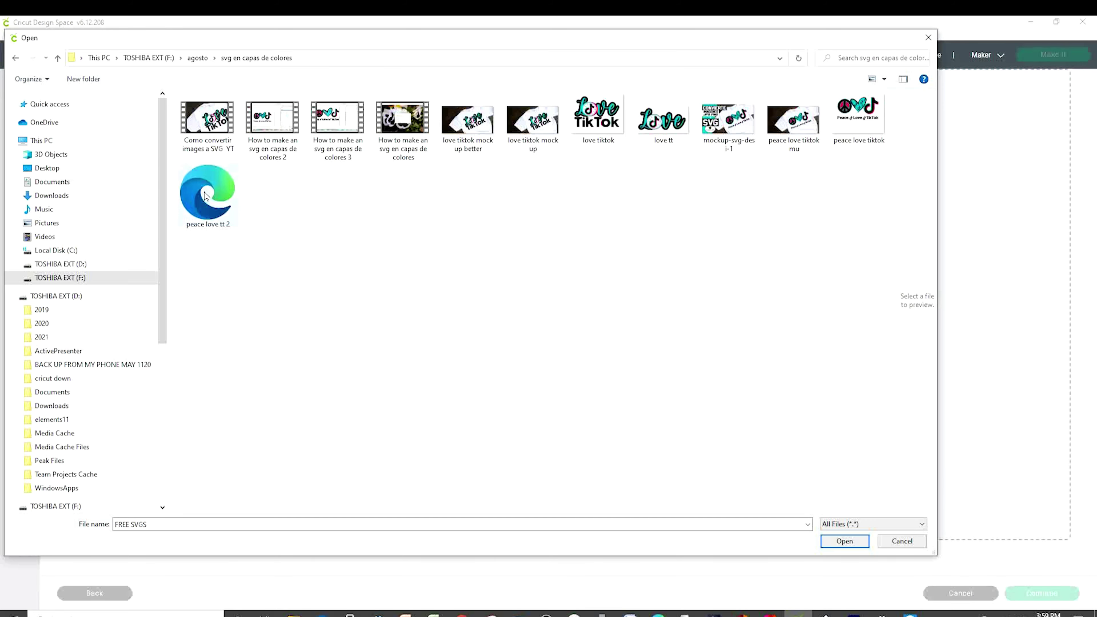
pyautogui.click(205, 195)
pyautogui.click(846, 542)
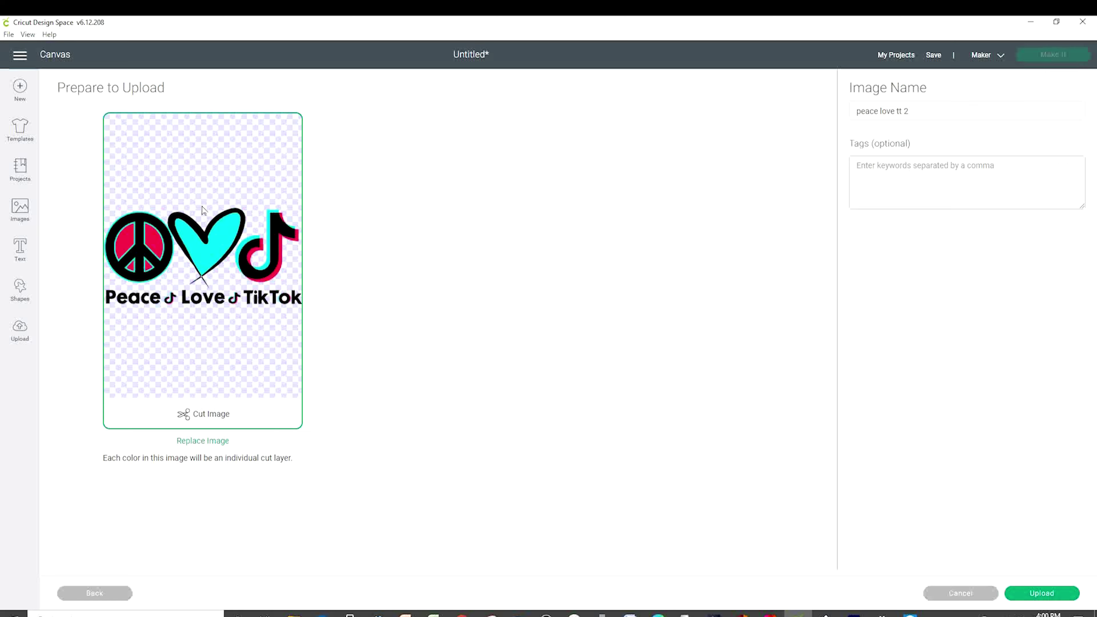
pyautogui.click(1048, 594)
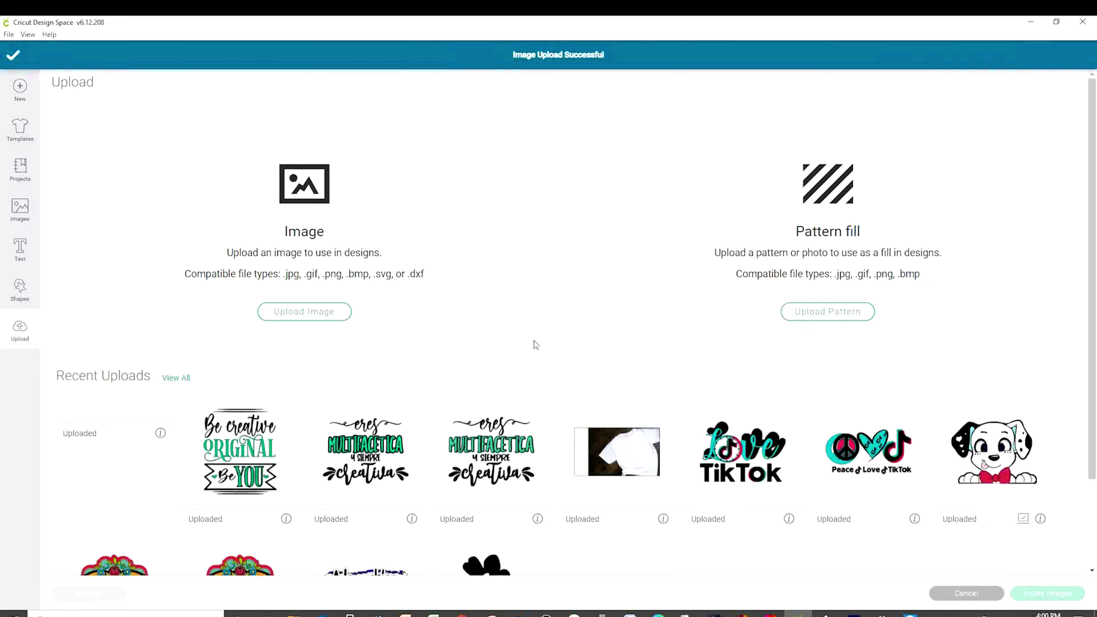
# Insert the newly uploaded Peace Love TikTok design onto the canvas and ungroup it
pyautogui.click(136, 434)
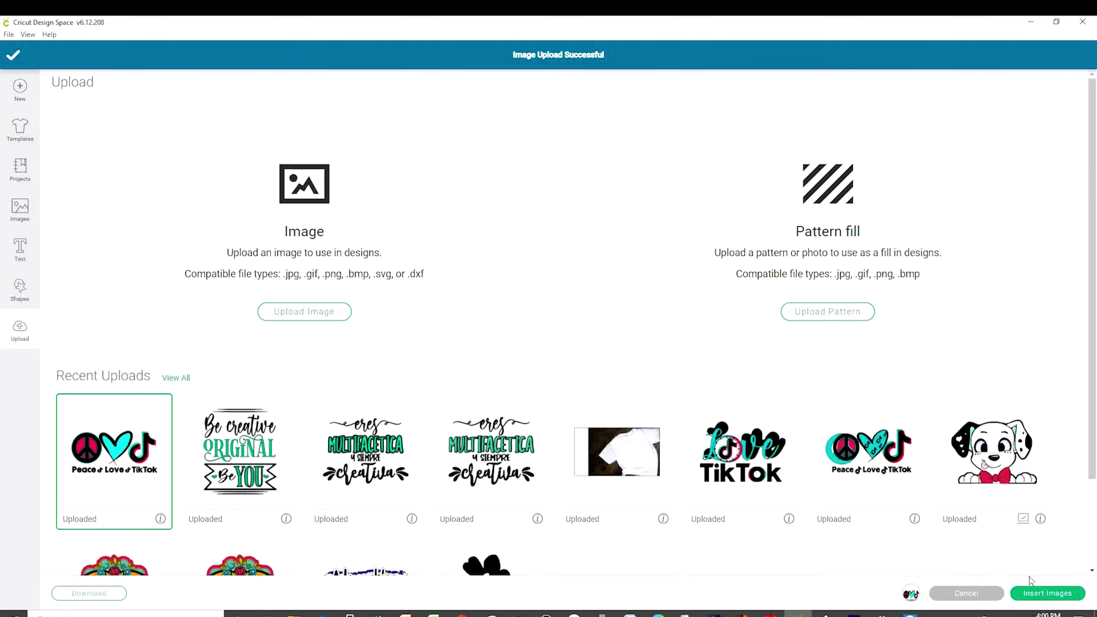
pyautogui.click(1037, 593)
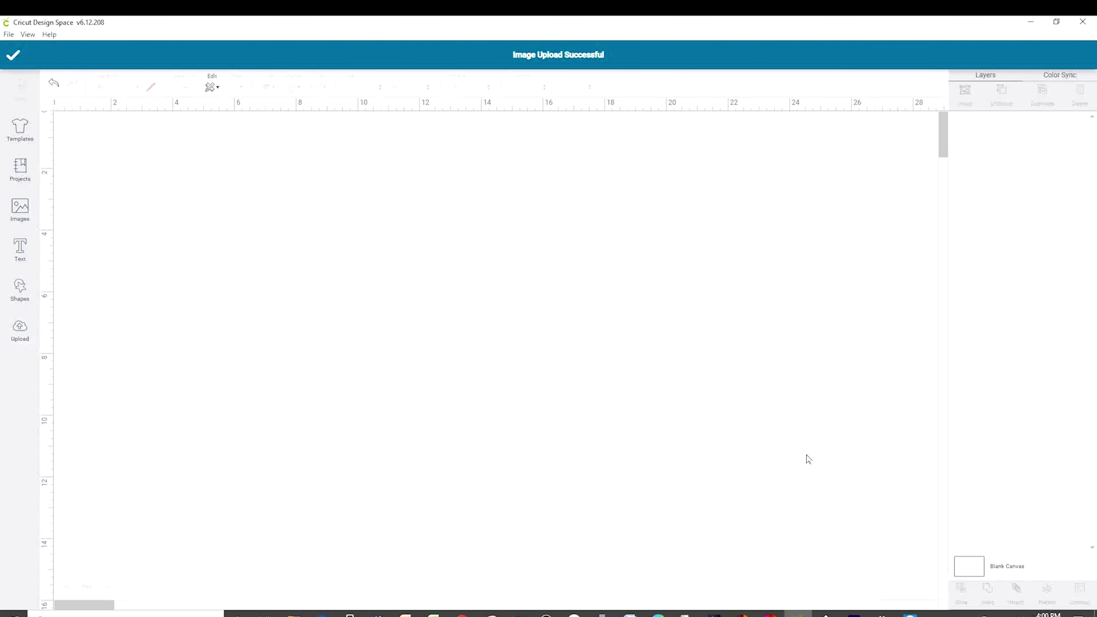
pyautogui.click(1001, 93)
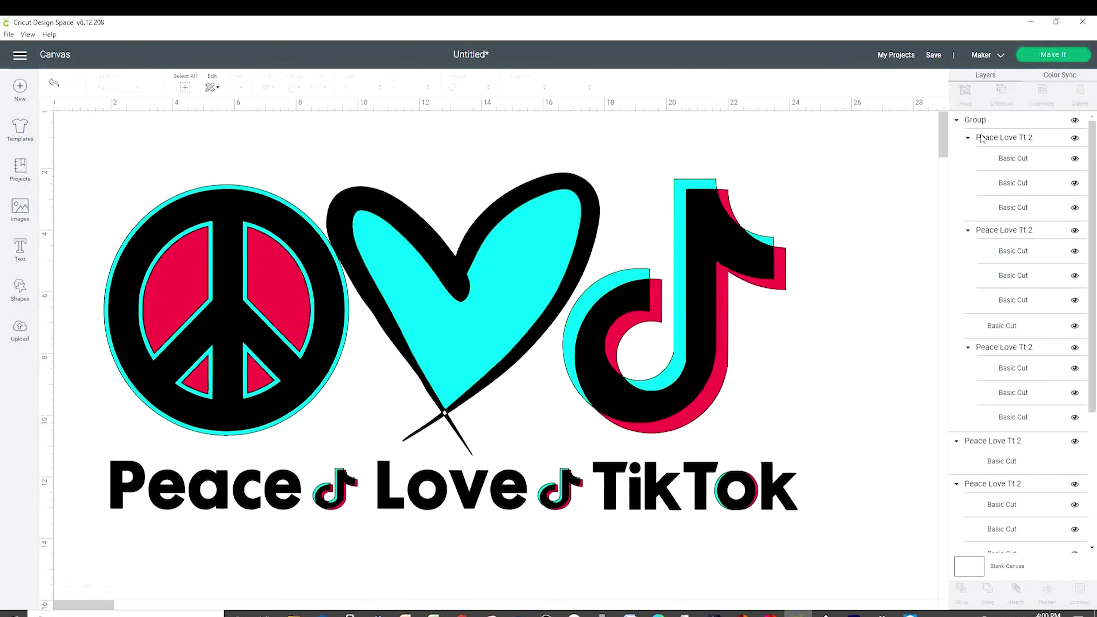
# Pull the design's color pieces apart to check that they are separate layers, undo the moves and deselect everything
pyautogui.click(549, 272)
pyautogui.hotkey('ctrl', 'z')
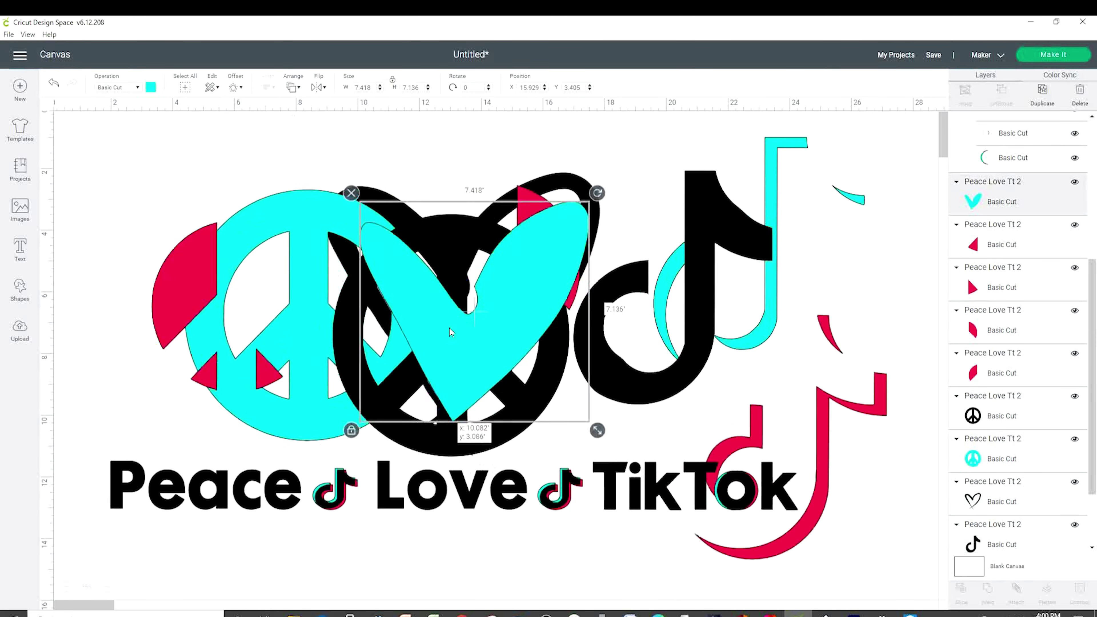
pyautogui.moveTo(339, 499); pyautogui.dragTo(351, 449)
pyautogui.hotkey('ctrl', 'z')
pyautogui.hotkey('ctrl', 'z')
pyautogui.hotkey('ctrl', 'z')
pyautogui.hotkey('ctrl', 'z')
pyautogui.hotkey('ctrl', 'z')
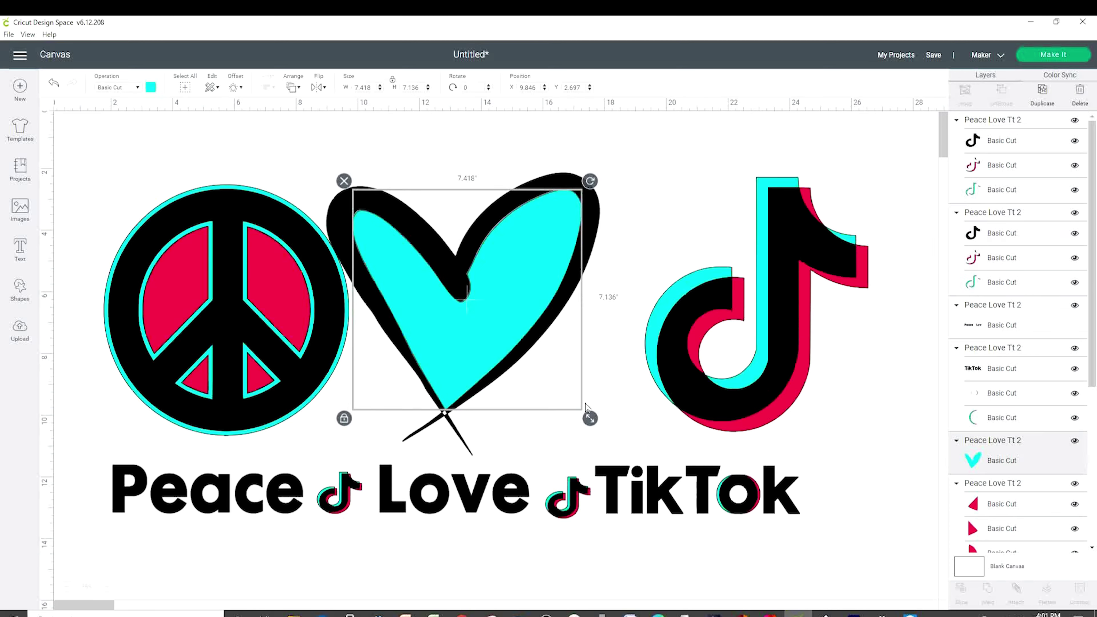
pyautogui.click(821, 404)
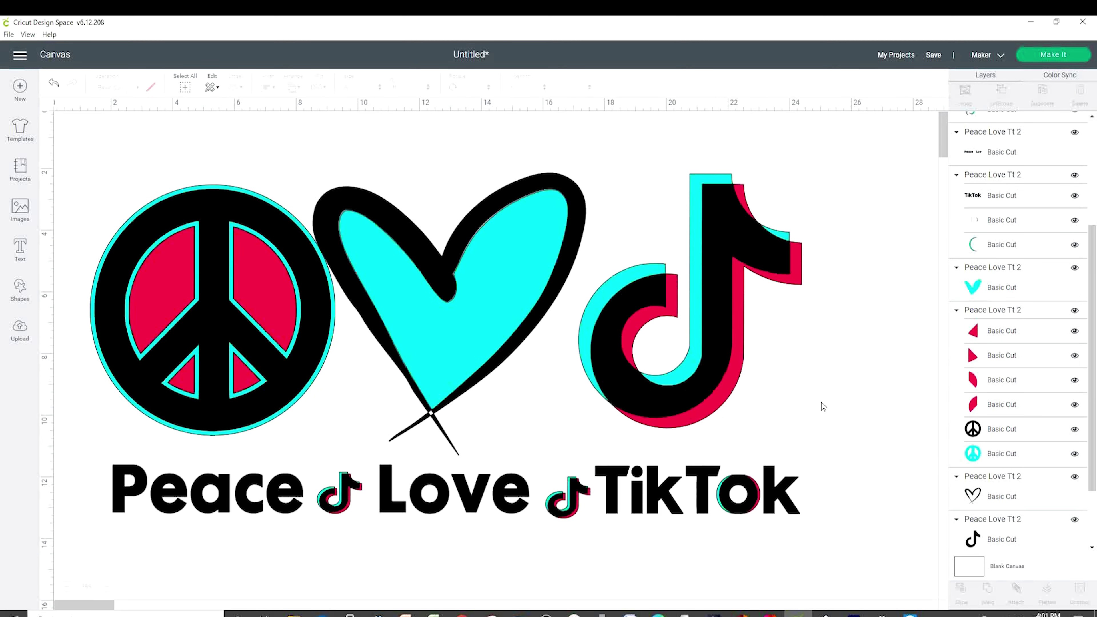
# Switch to the T-shirt mockup document in Inkscape and examine the Peace Love TikTok design on the shirt
pyautogui.moveTo(826, 614)
pyautogui.click(826, 579)
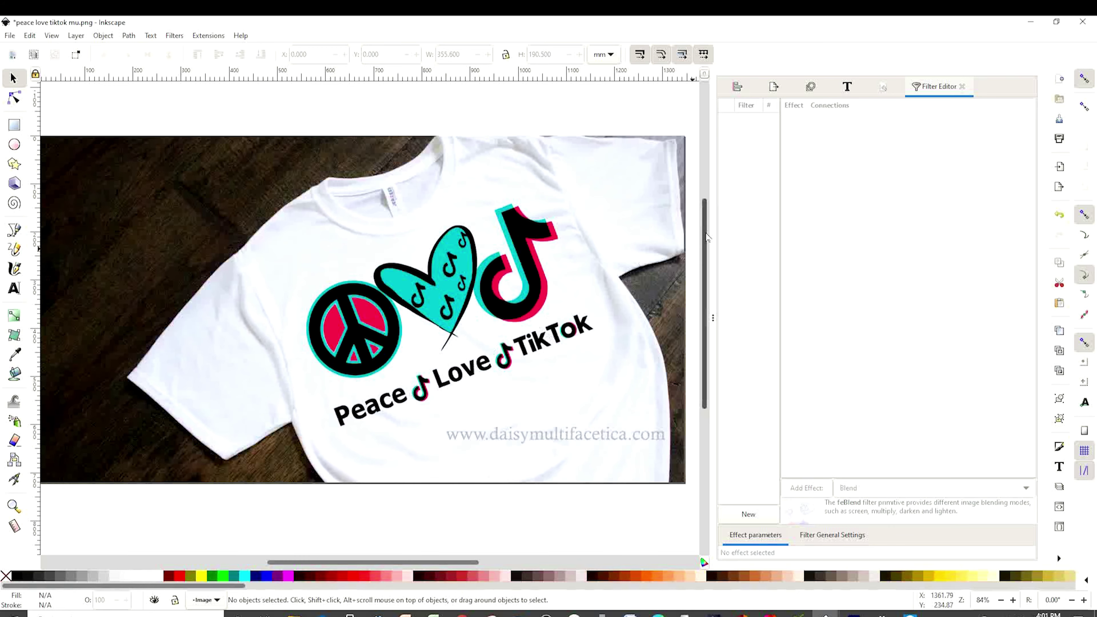
pyautogui.scroll(-10, 708, 303)
pyautogui.scroll(5, 704, 269)
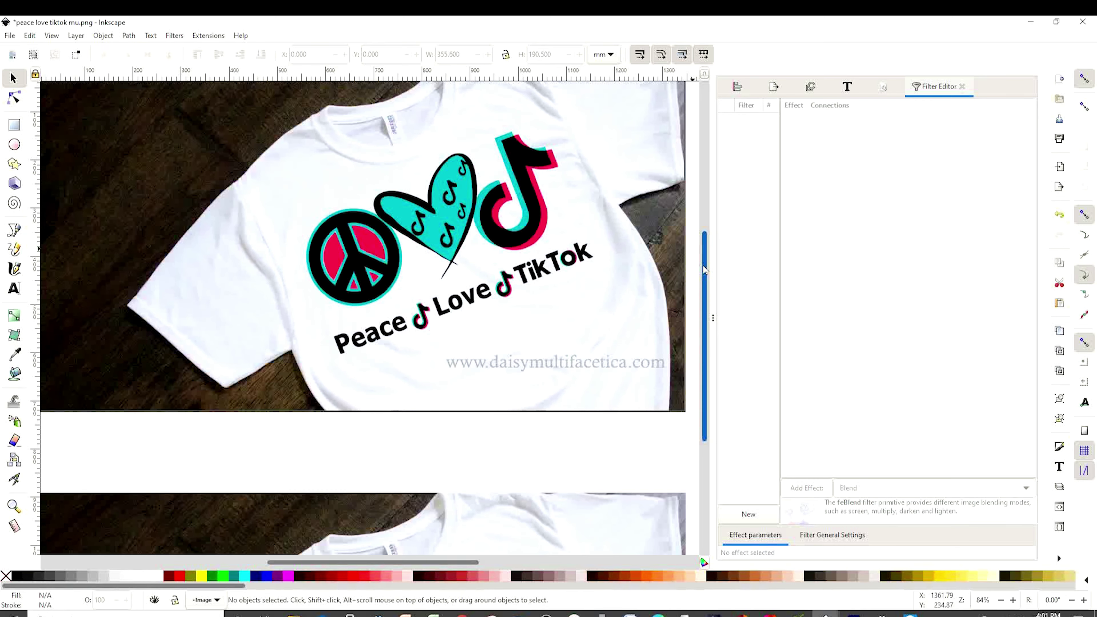
pyautogui.scroll(-3, 703, 269)
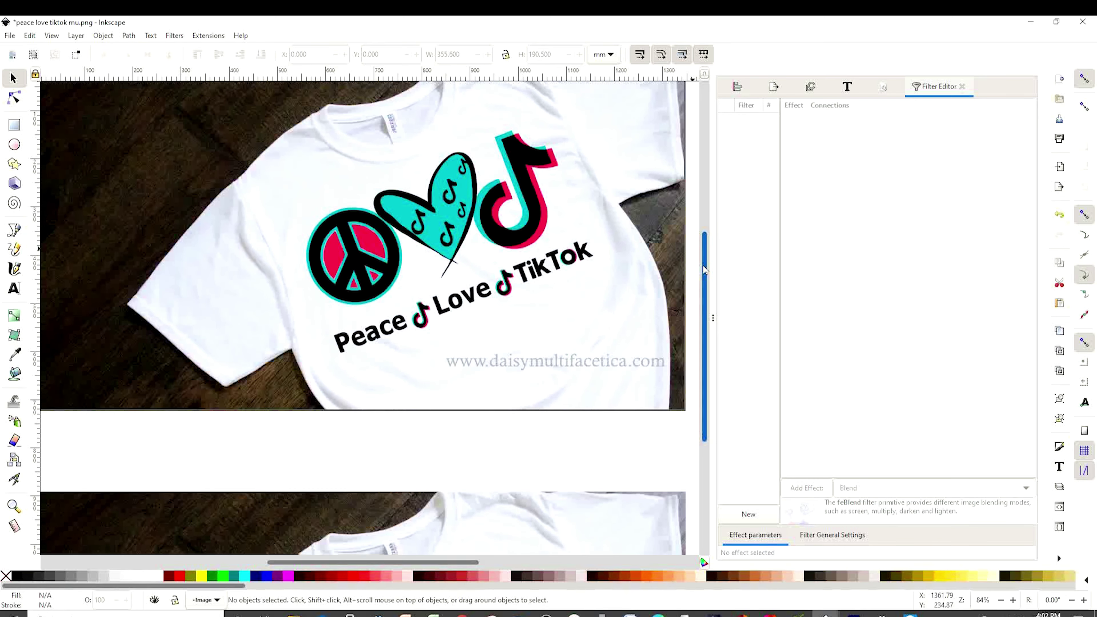
pyautogui.scroll(3, 703, 279)
pyautogui.scroll(1, 704, 279)
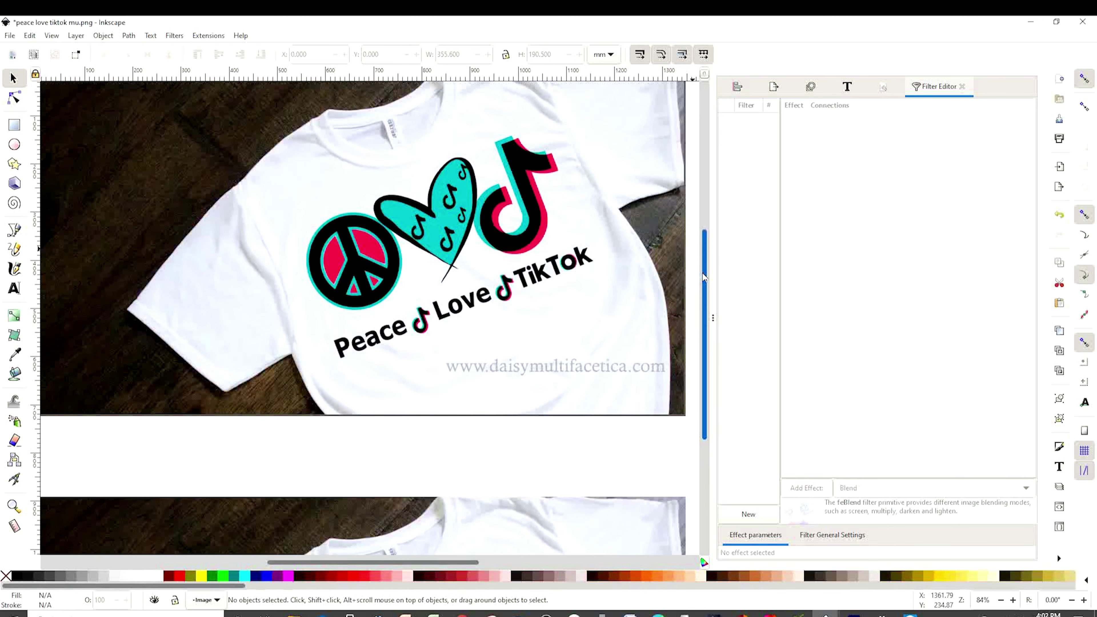
pyautogui.scroll(-2, 703, 277)
# Return to the "peace love tt 2.svg" document, open its PNG export settings and bring up the choice of export file
pyautogui.moveTo(826, 614)
pyautogui.click(926, 596)
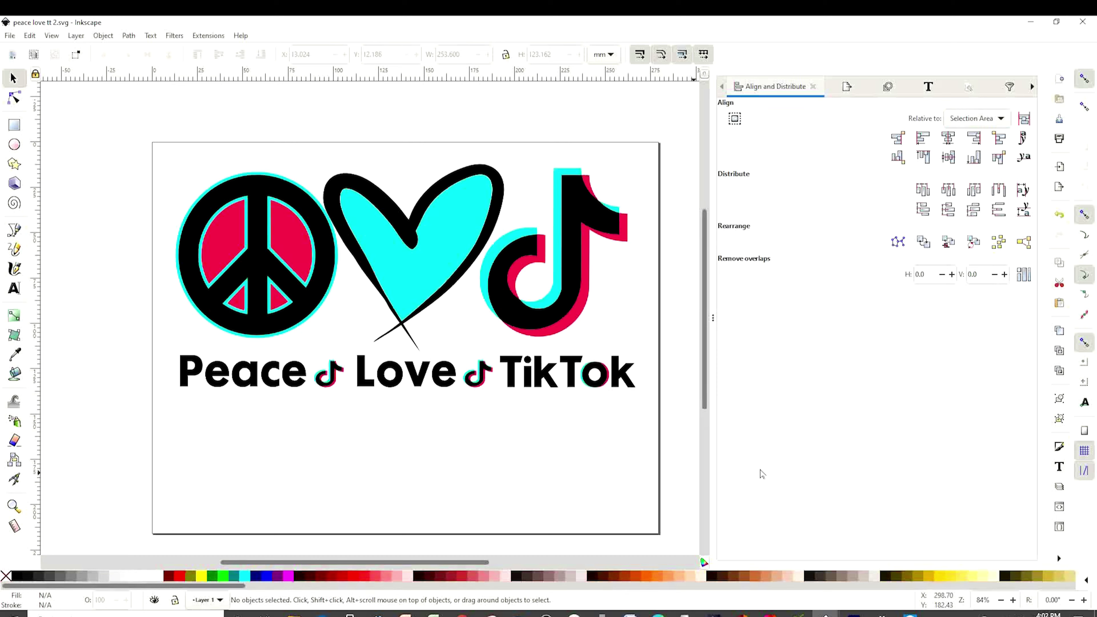
pyautogui.click(10, 37)
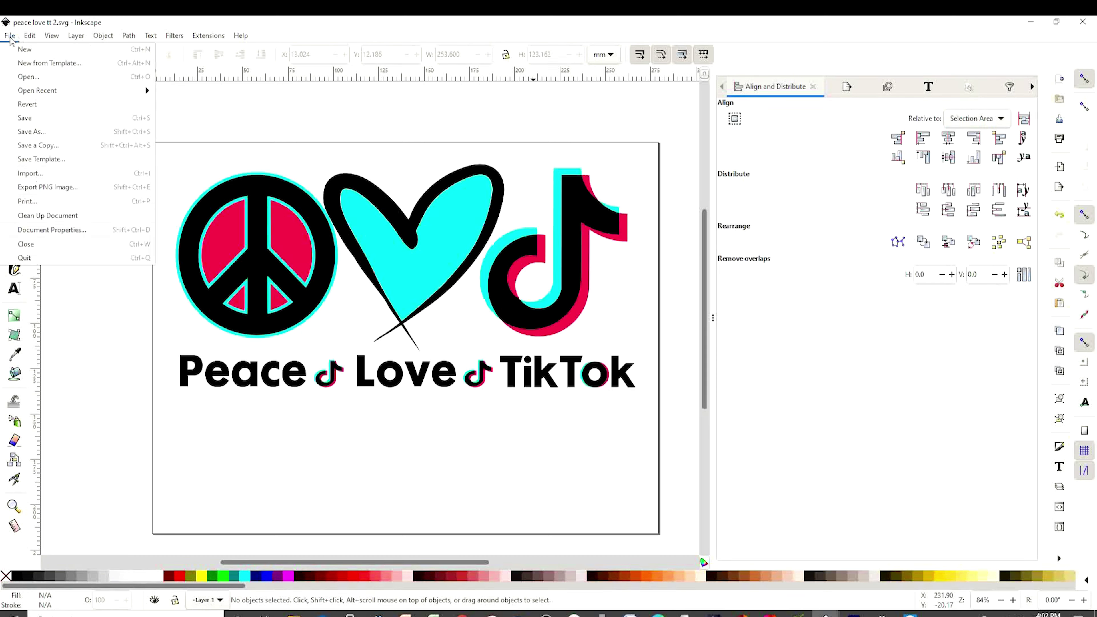
pyautogui.click(43, 190)
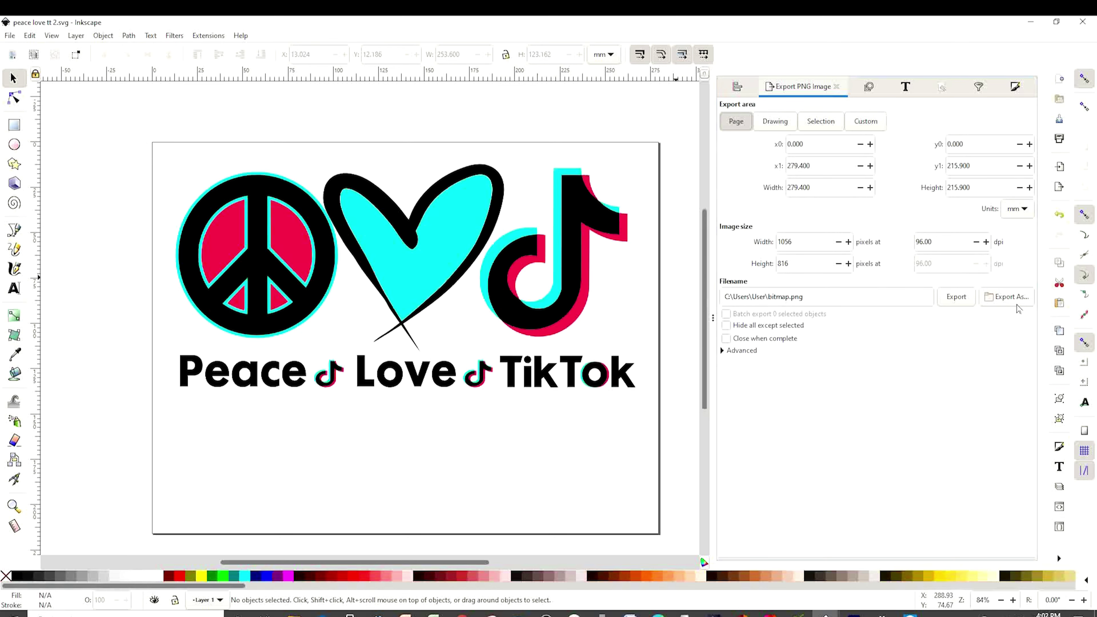
pyautogui.click(1008, 300)
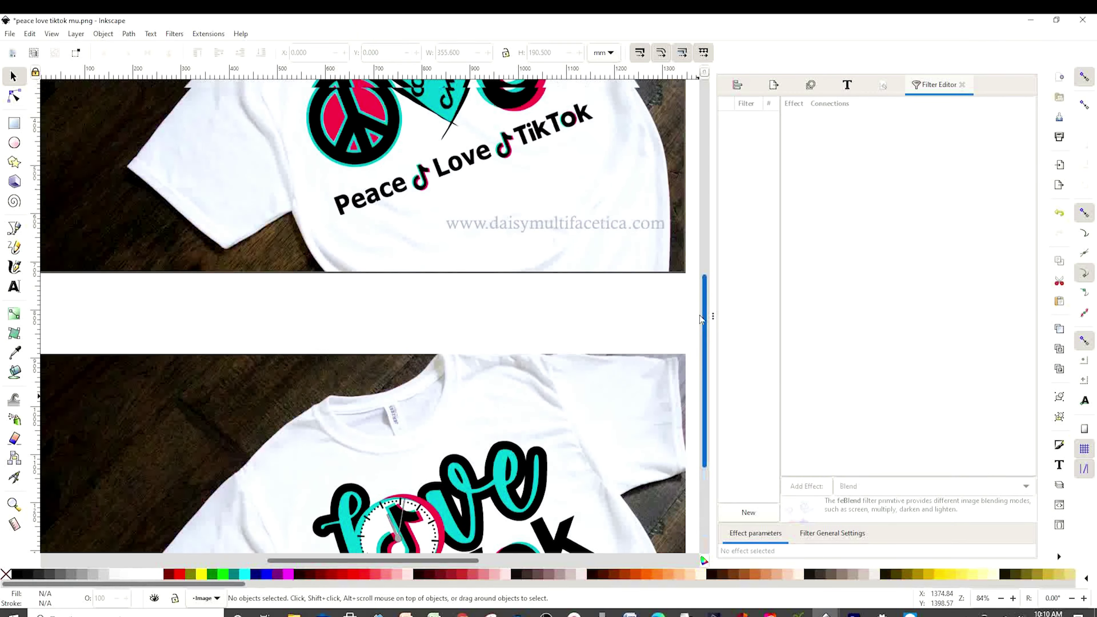
# Examine the Peace Love TikTok and Love TikTok T-shirt mockups in the mockup document
pyautogui.moveTo(701, 319); pyautogui.dragTo(695, 260)
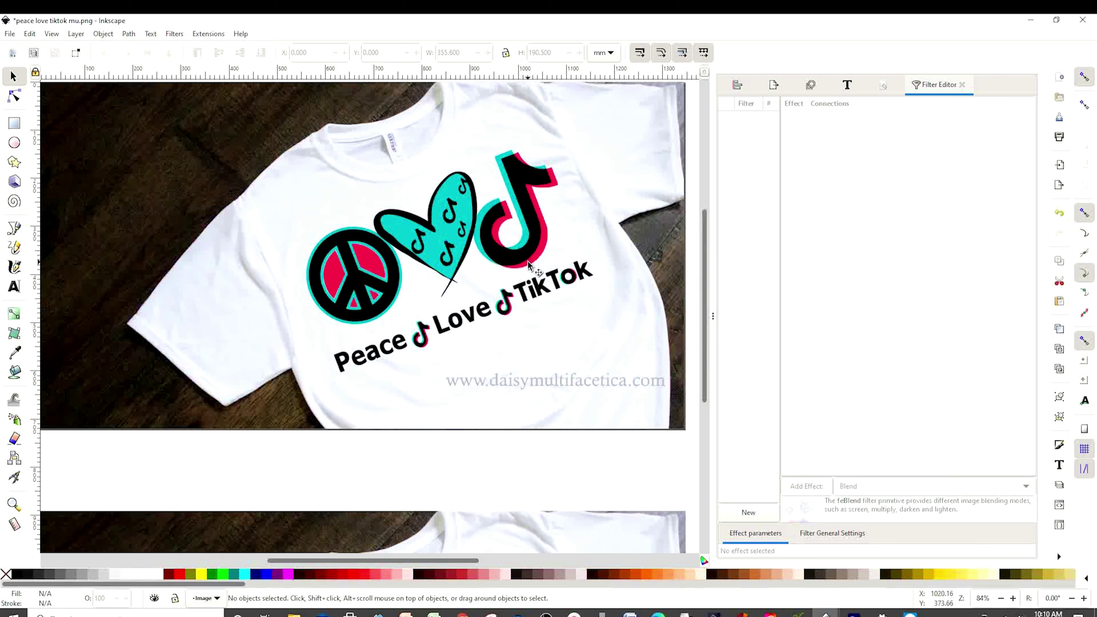
pyautogui.scroll(4, 527, 263)
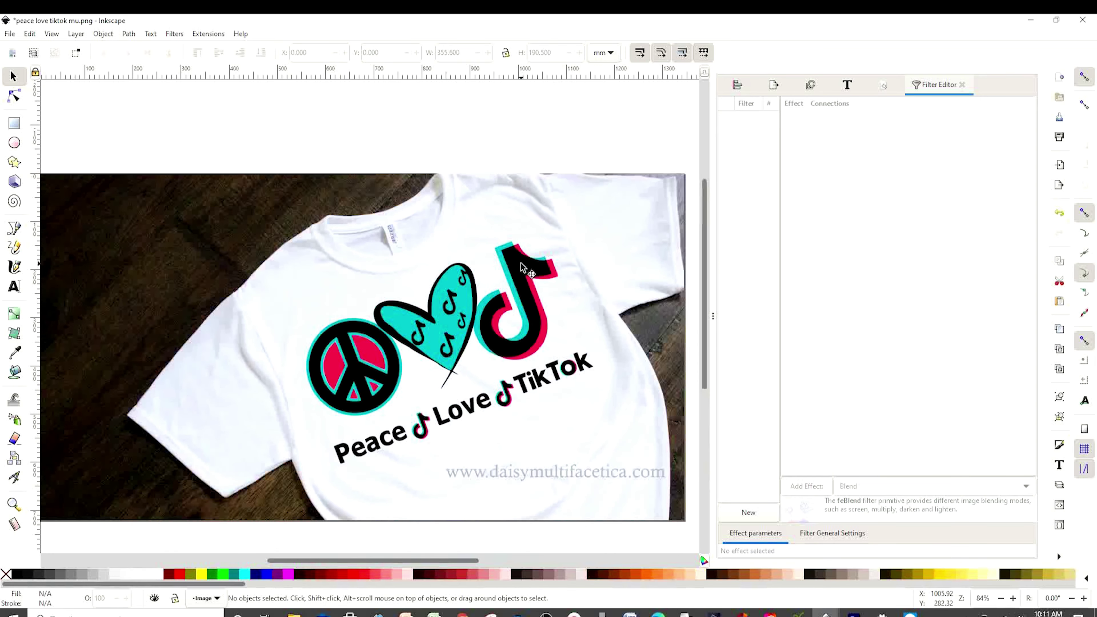
pyautogui.scroll(-2, 523, 265)
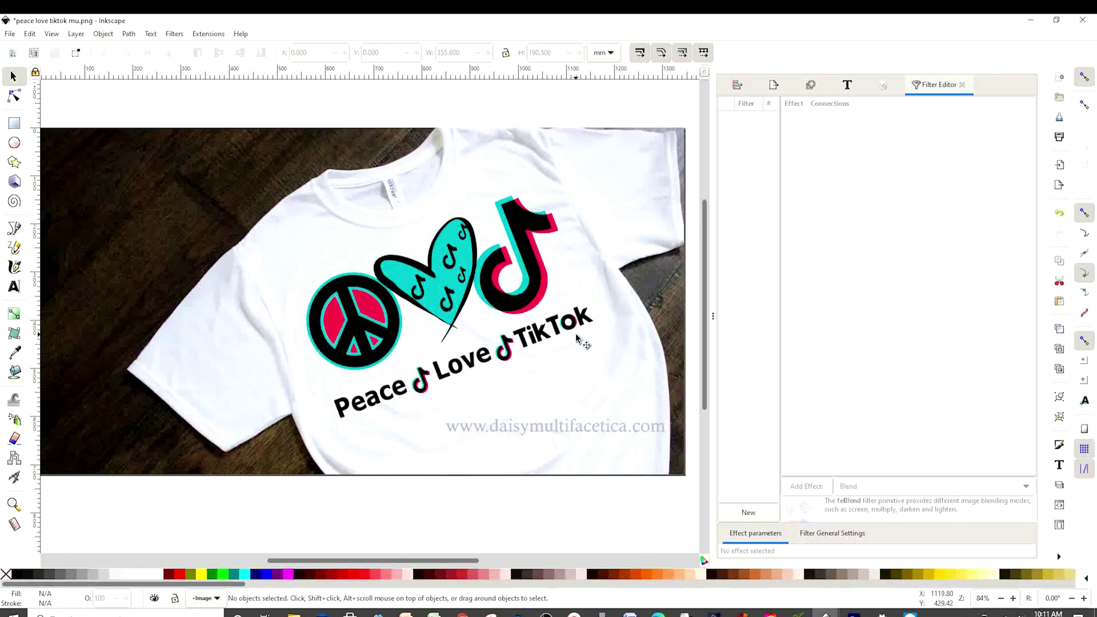
pyautogui.scroll(-15, 577, 338)
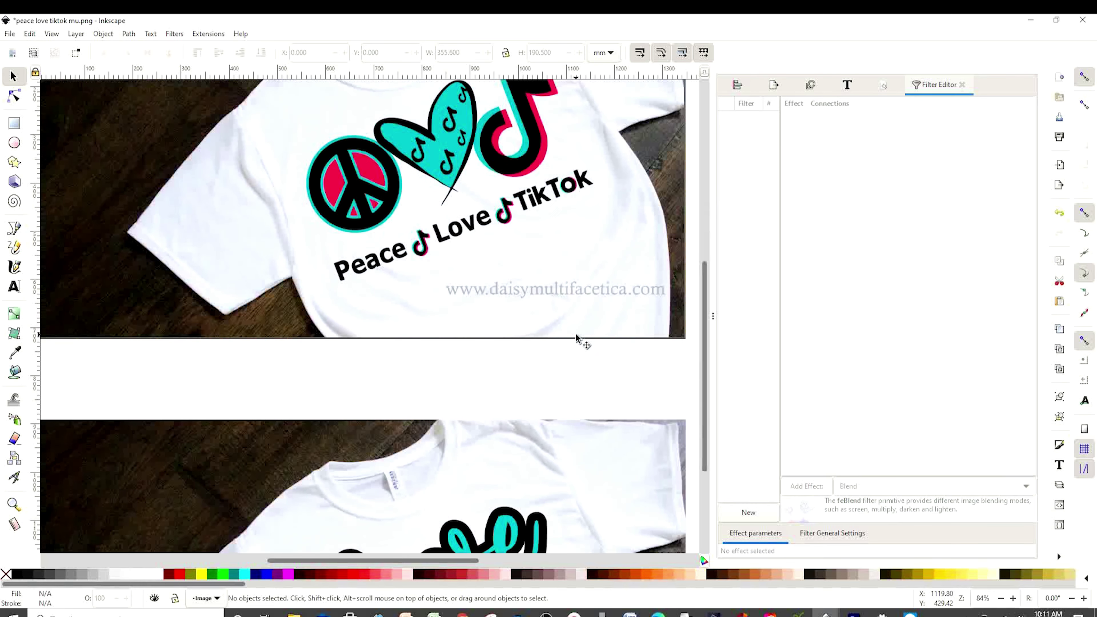
pyautogui.scroll(-4, 577, 339)
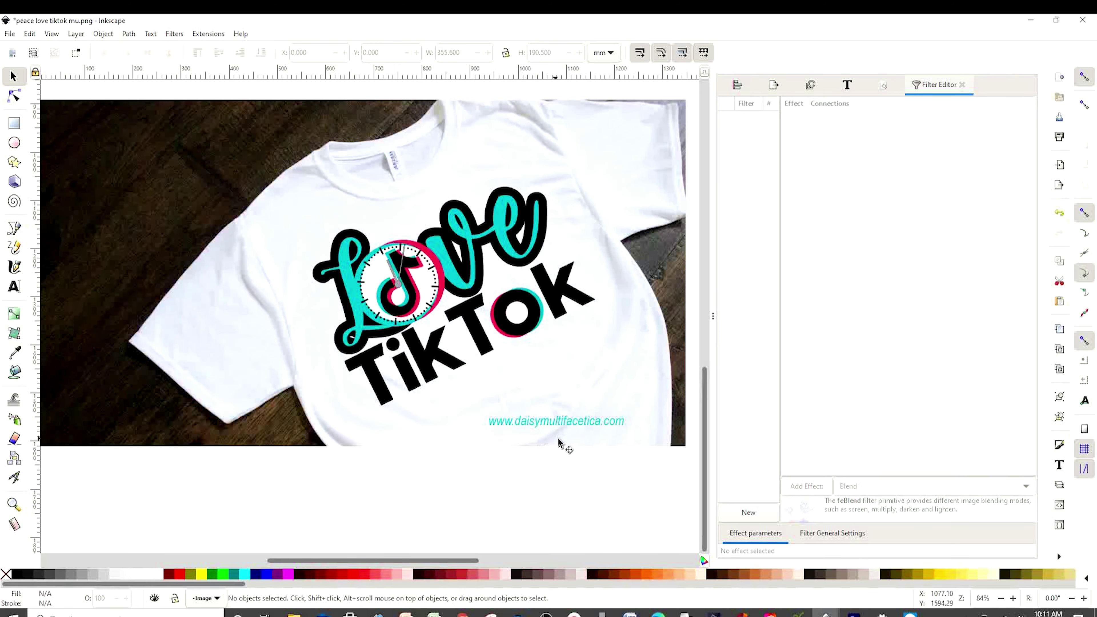
pyautogui.scroll(15, 570, 443)
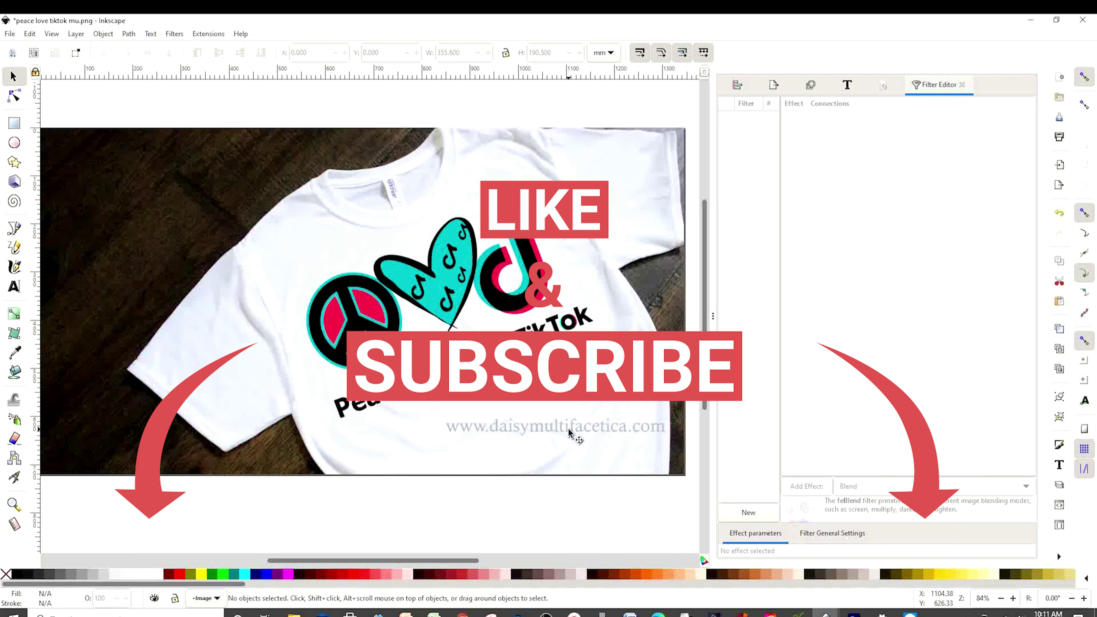
pyautogui.moveTo(705, 372); pyautogui.dragTo(694, 557)
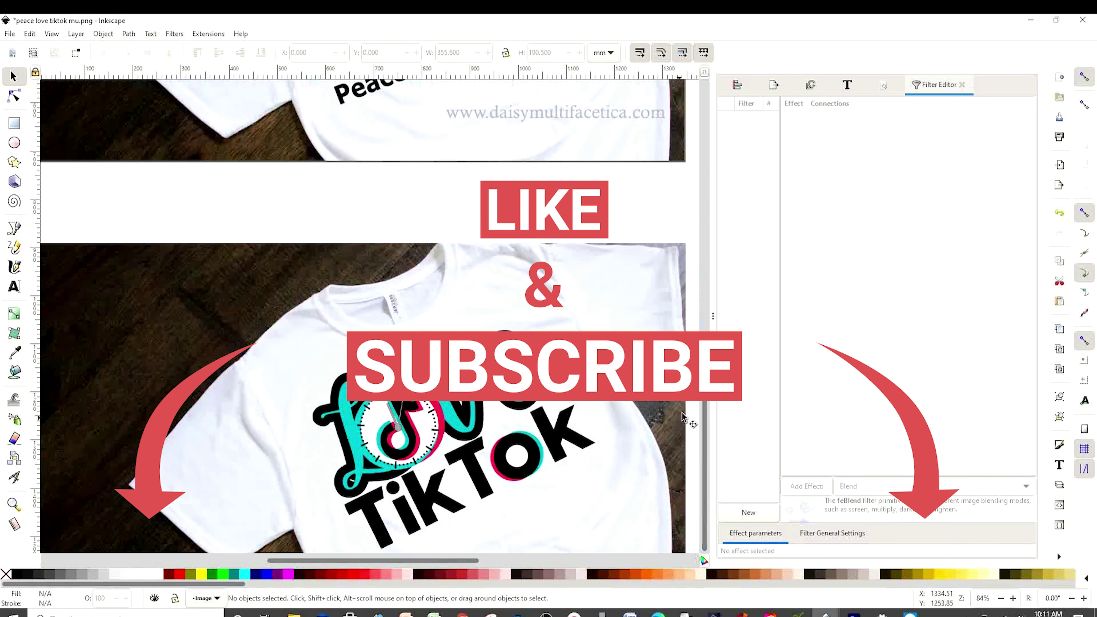